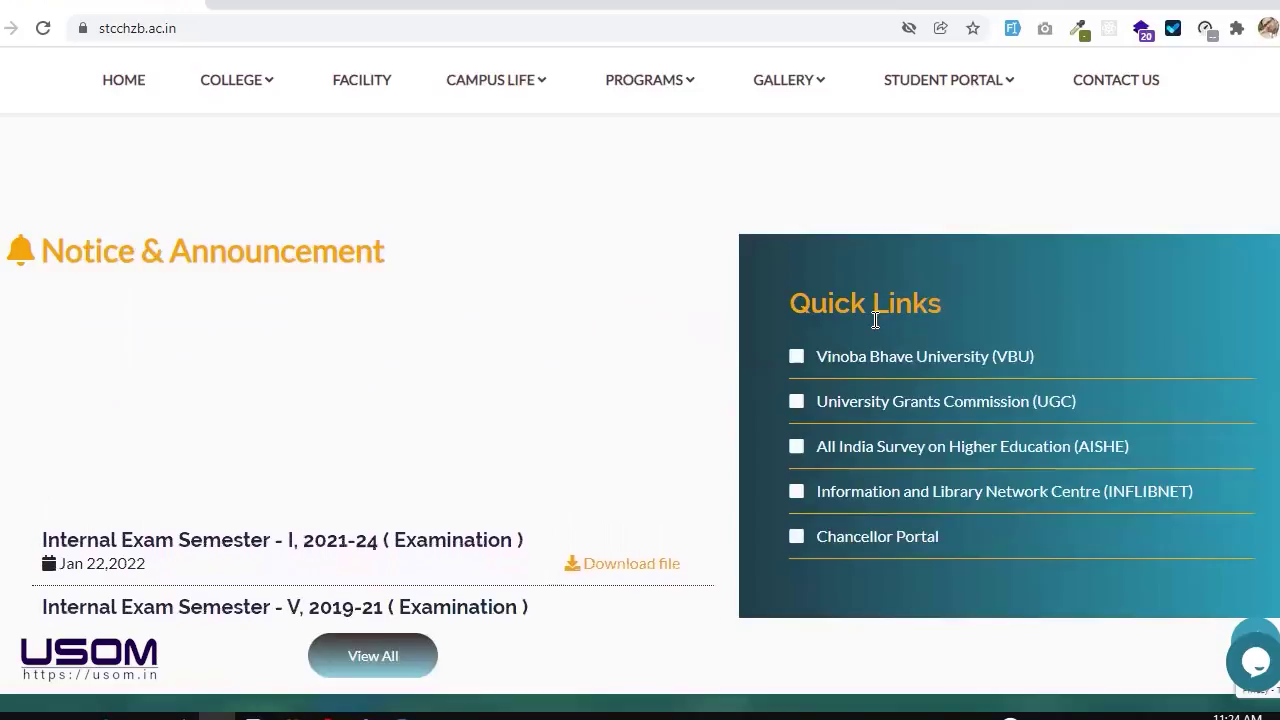
# Step: Scroll back to the top of the college homepage and reload it from the address bar
pyautogui.scroll(-1, 875, 320)
pyautogui.scroll(-1, 873, 318)
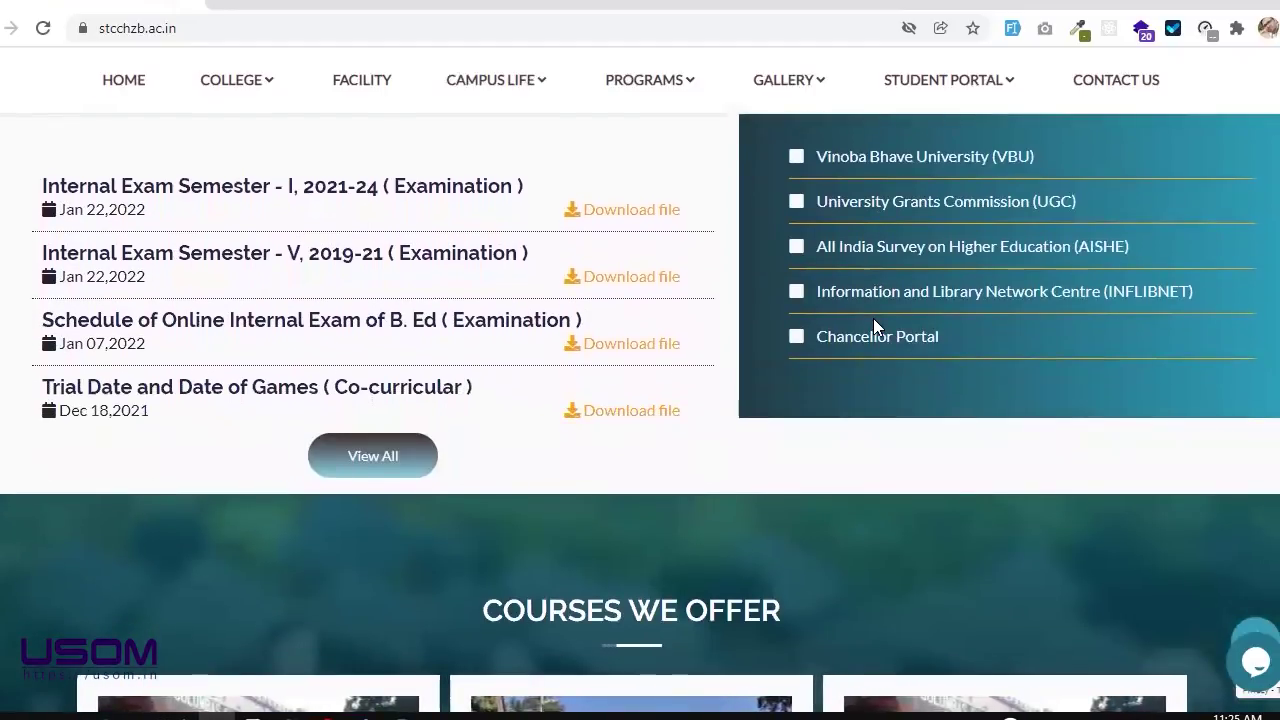
pyautogui.scroll(-6, 873, 318)
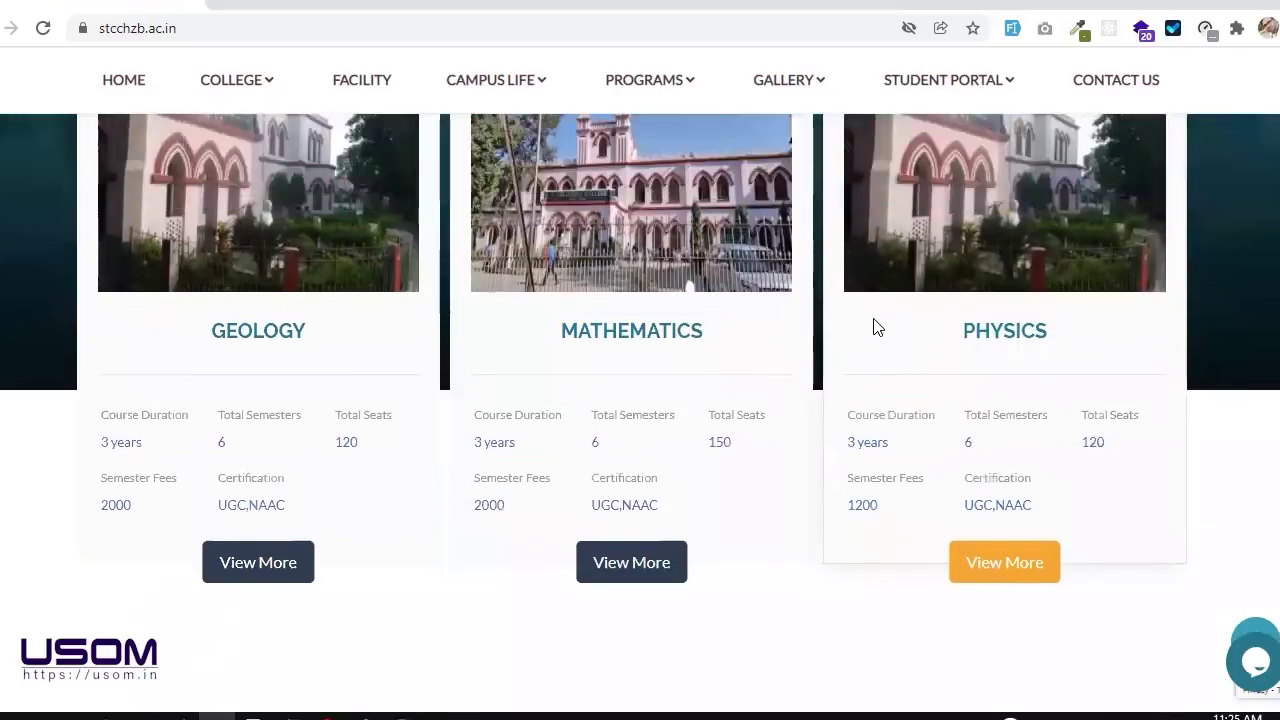
pyautogui.scroll(10, 873, 326)
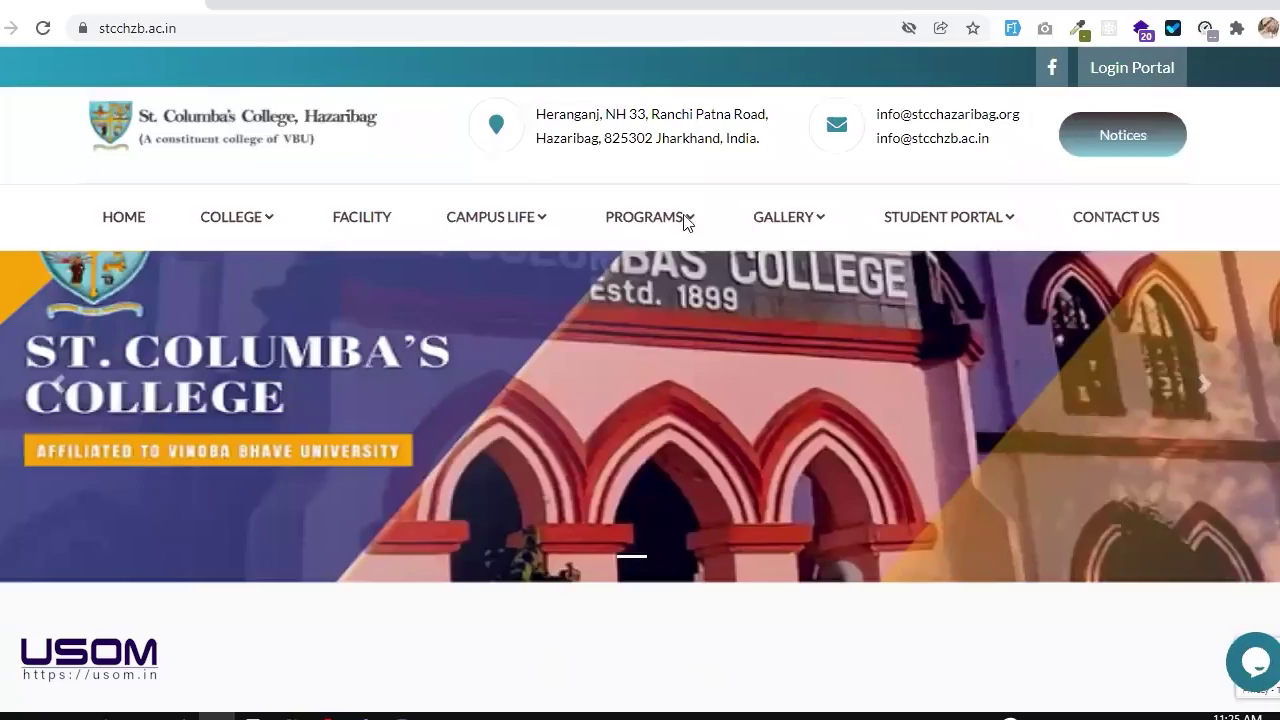
pyautogui.click(265, 39)
pyautogui.press('Return')
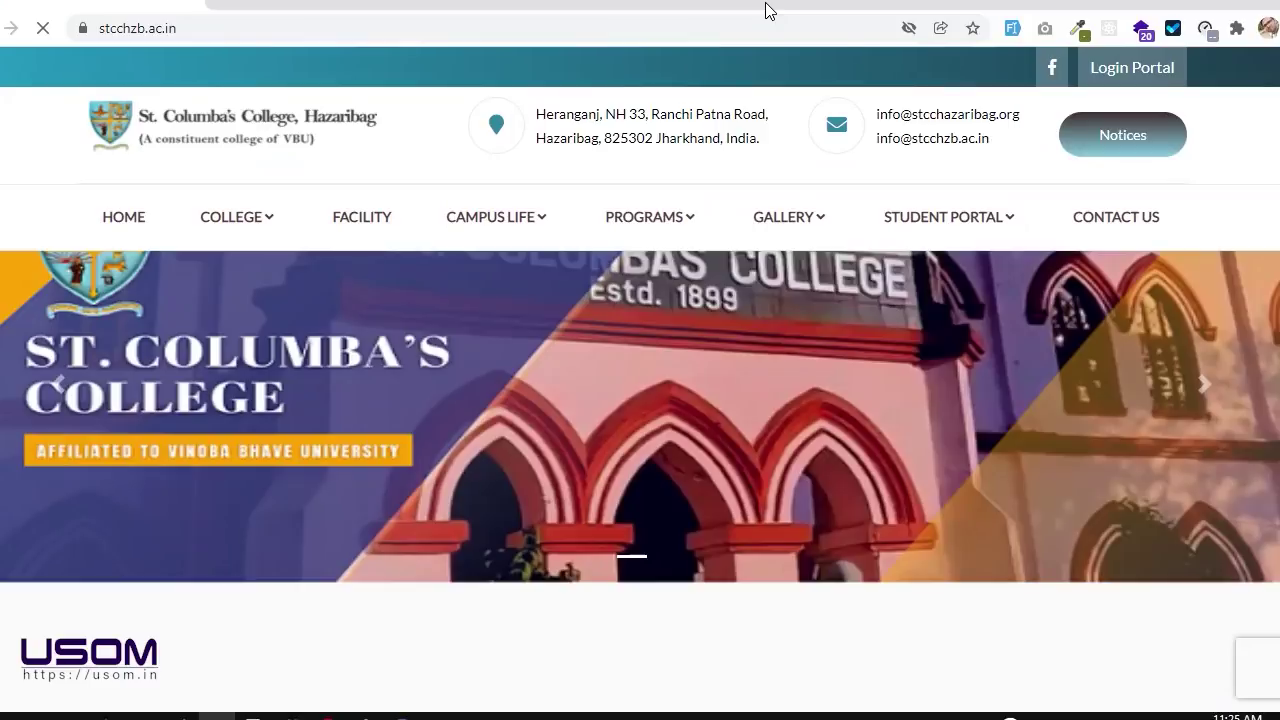
# Step: Choose REGISTER NOW under STUDENT PORTAL to reach the Student's Registration page
pyautogui.moveTo(977, 229)
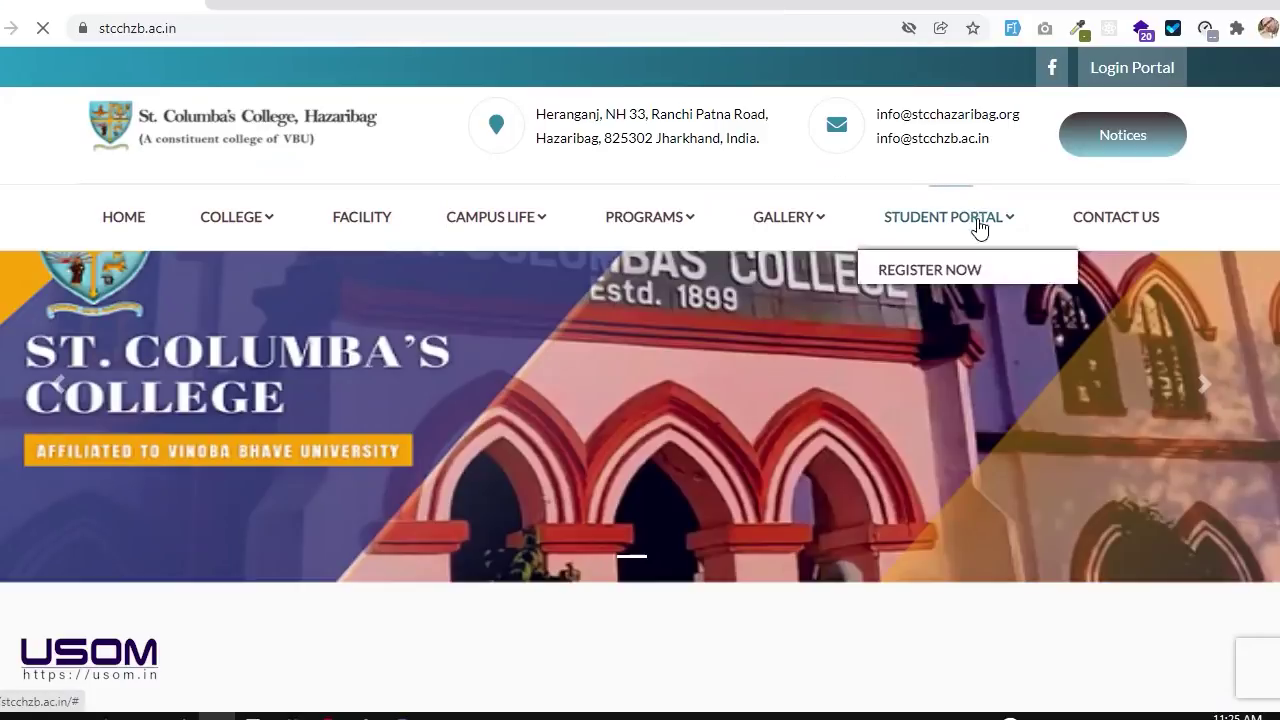
pyautogui.click(975, 276)
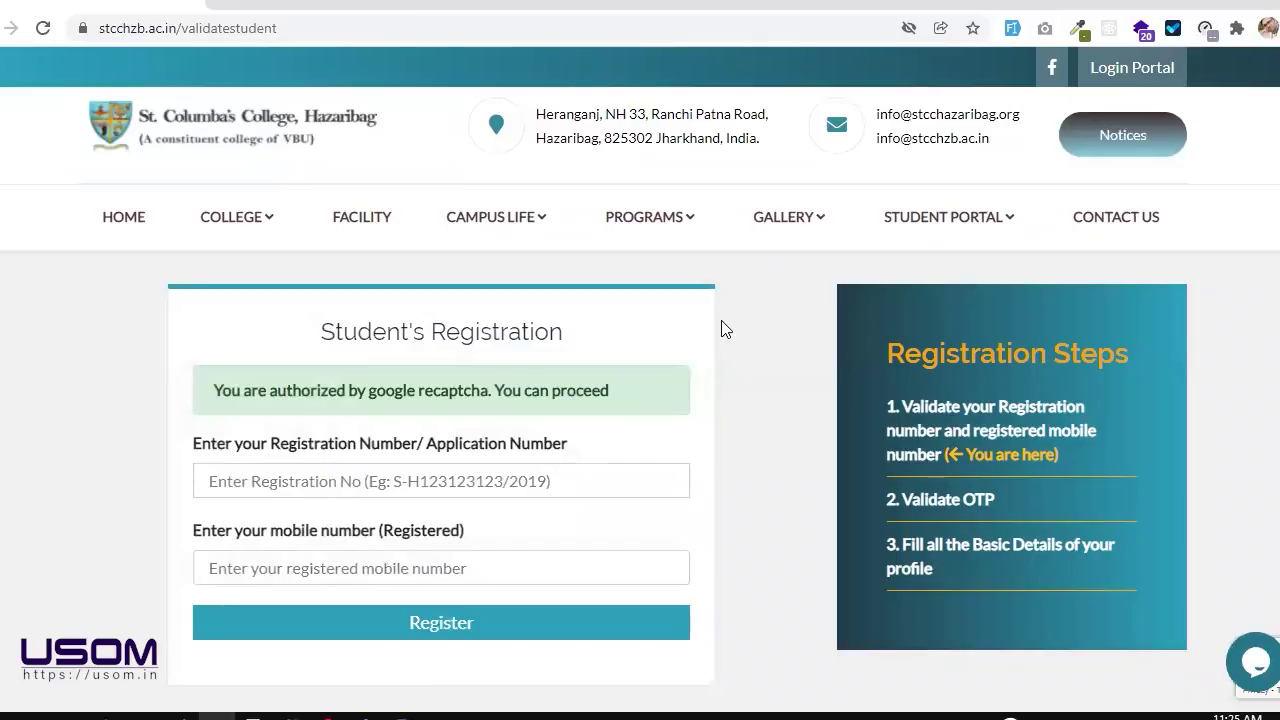
pyautogui.scroll(-1, 725, 330)
pyautogui.scroll(1, 725, 330)
# Step: Put focus in the Registration Number and registered mobile number fields of the form
pyautogui.click(587, 482)
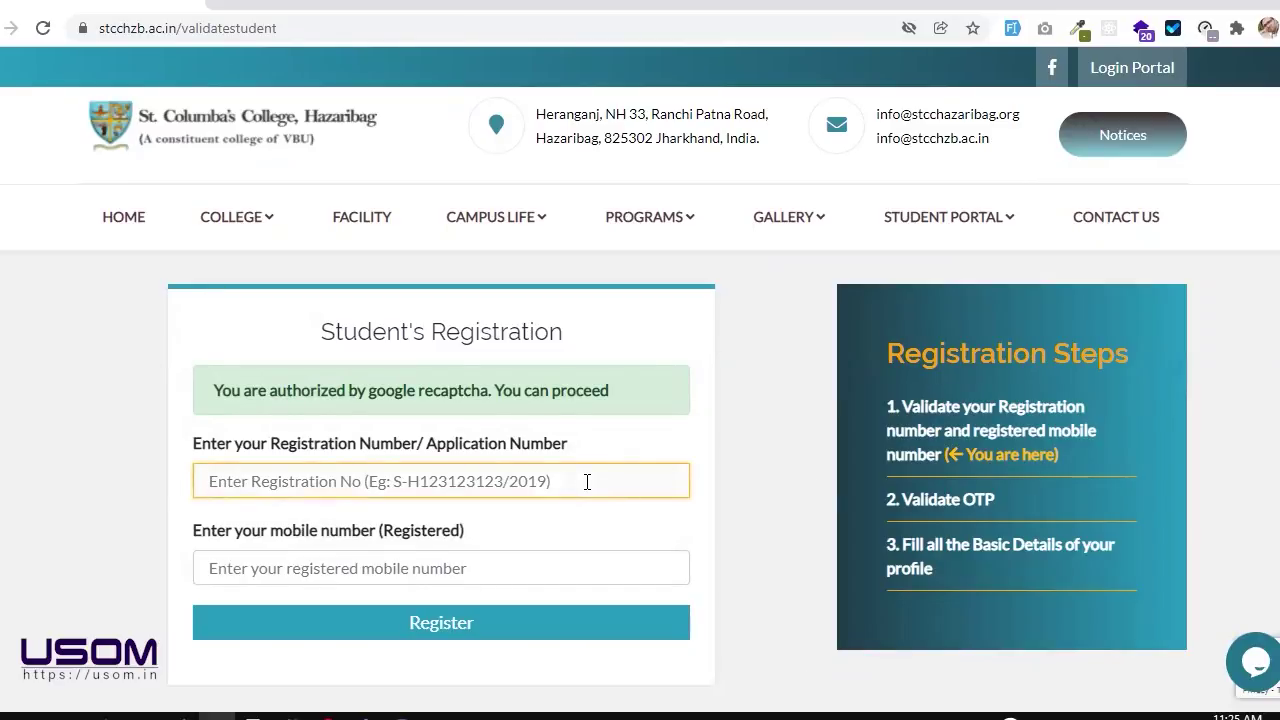
pyautogui.click(500, 566)
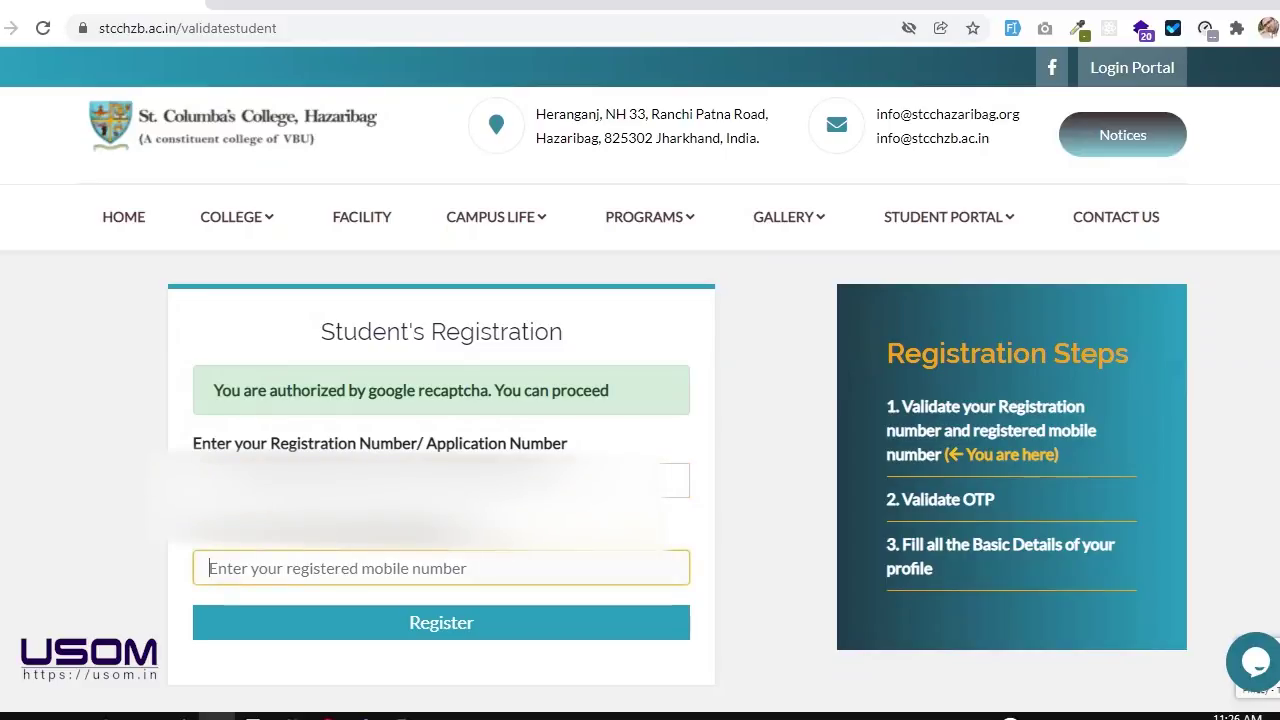
pyautogui.click(140, 563)
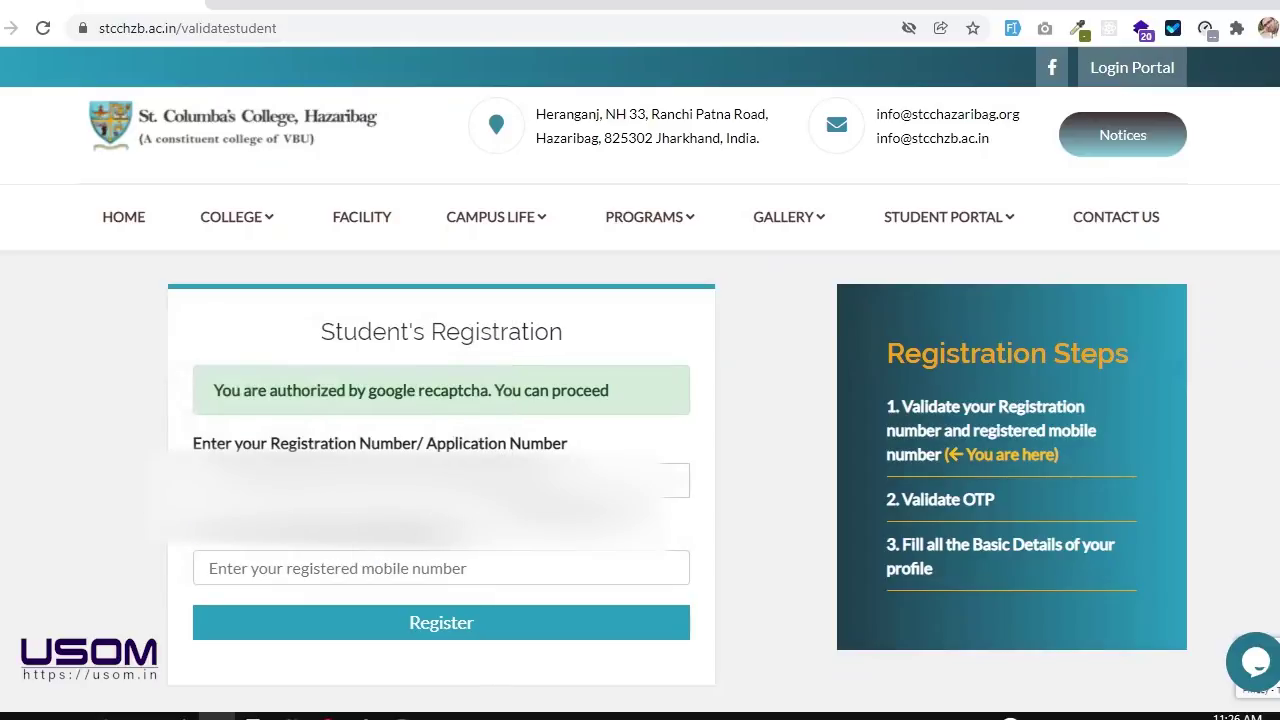
pyautogui.scroll(-1, 640, 400)
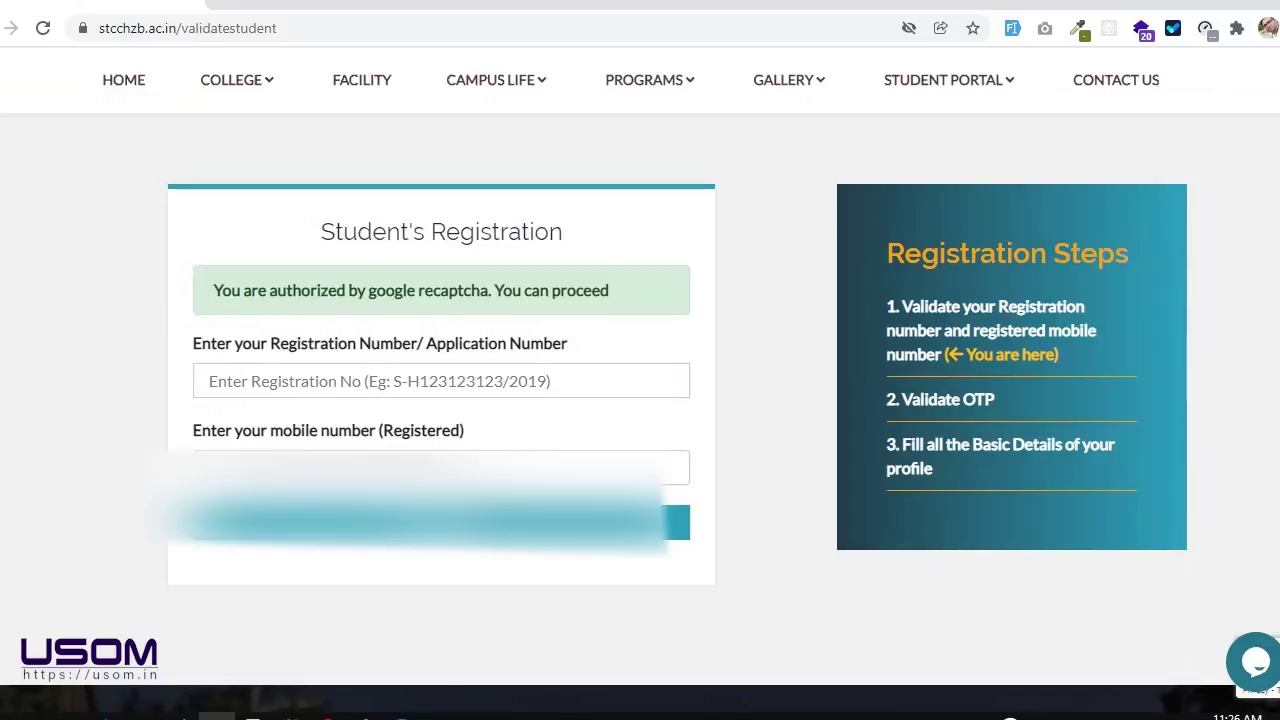
pyautogui.click(500, 462)
pyautogui.click(505, 447)
# Step: Submit the registration form with test registration number 1234faksdjfkj
pyautogui.click(383, 381)
pyautogui.write('1234faksdjfkj')
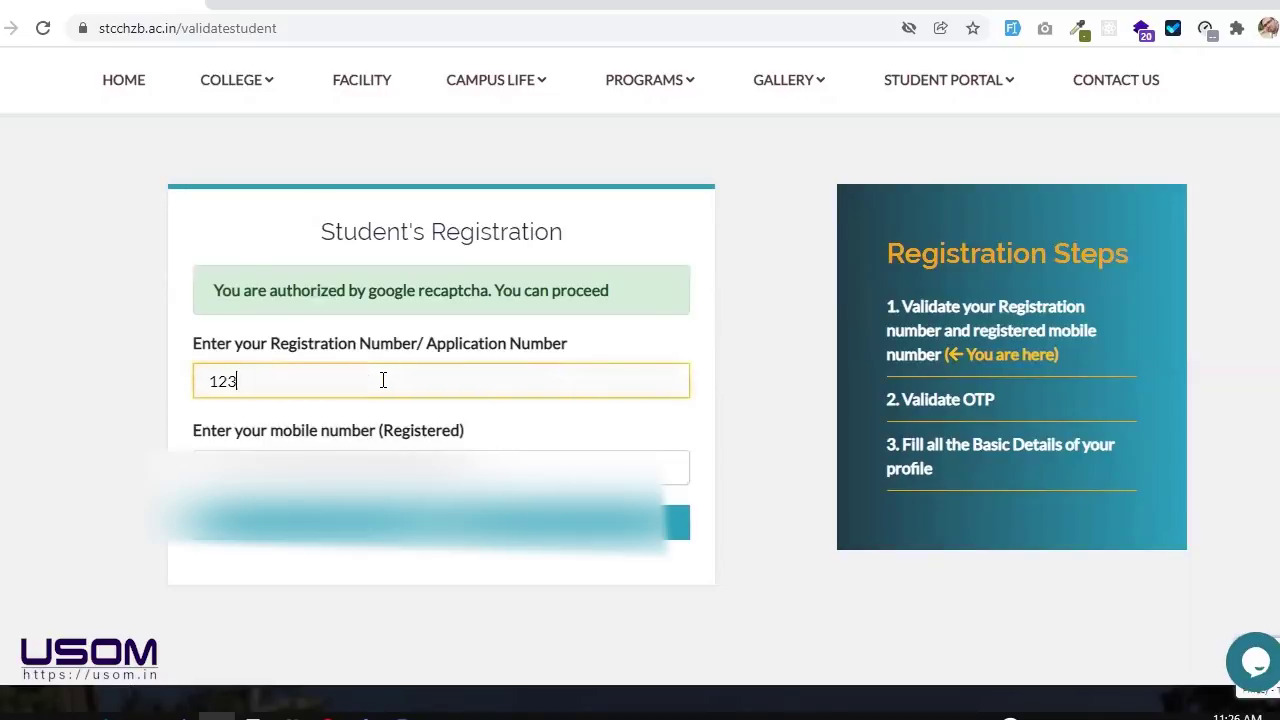
pyautogui.press('Tab')
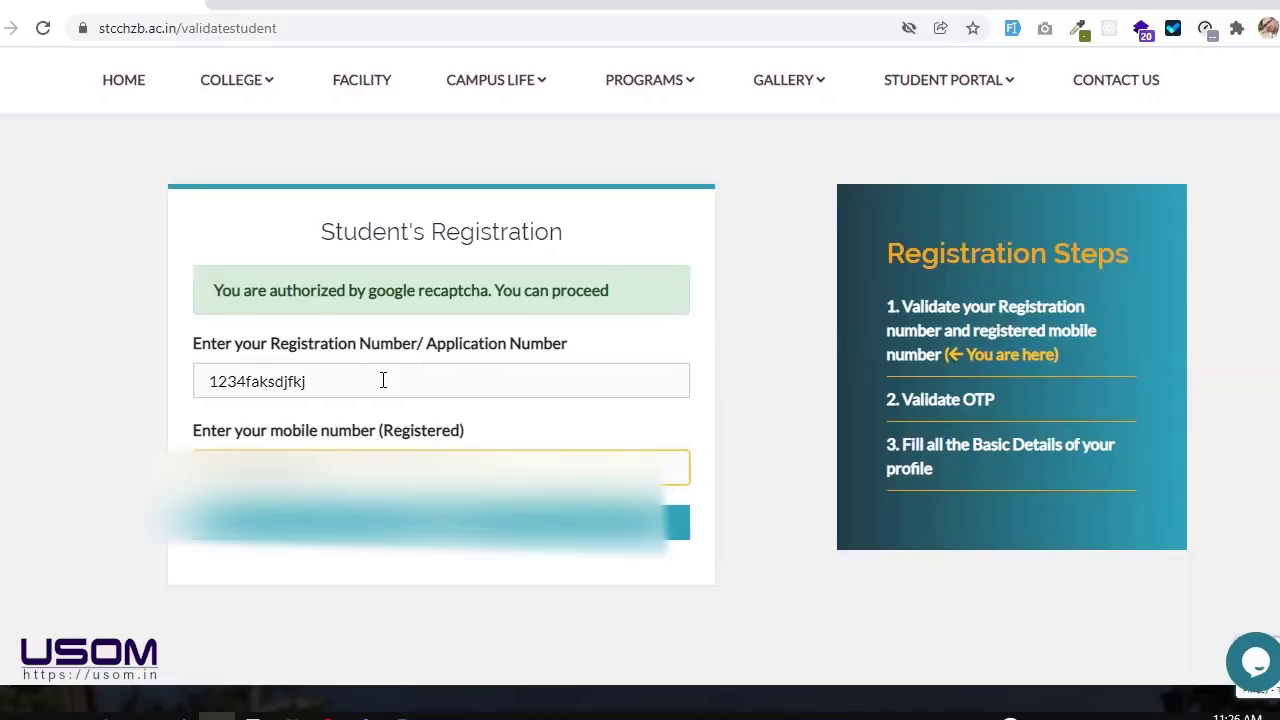
pyautogui.press('Return')
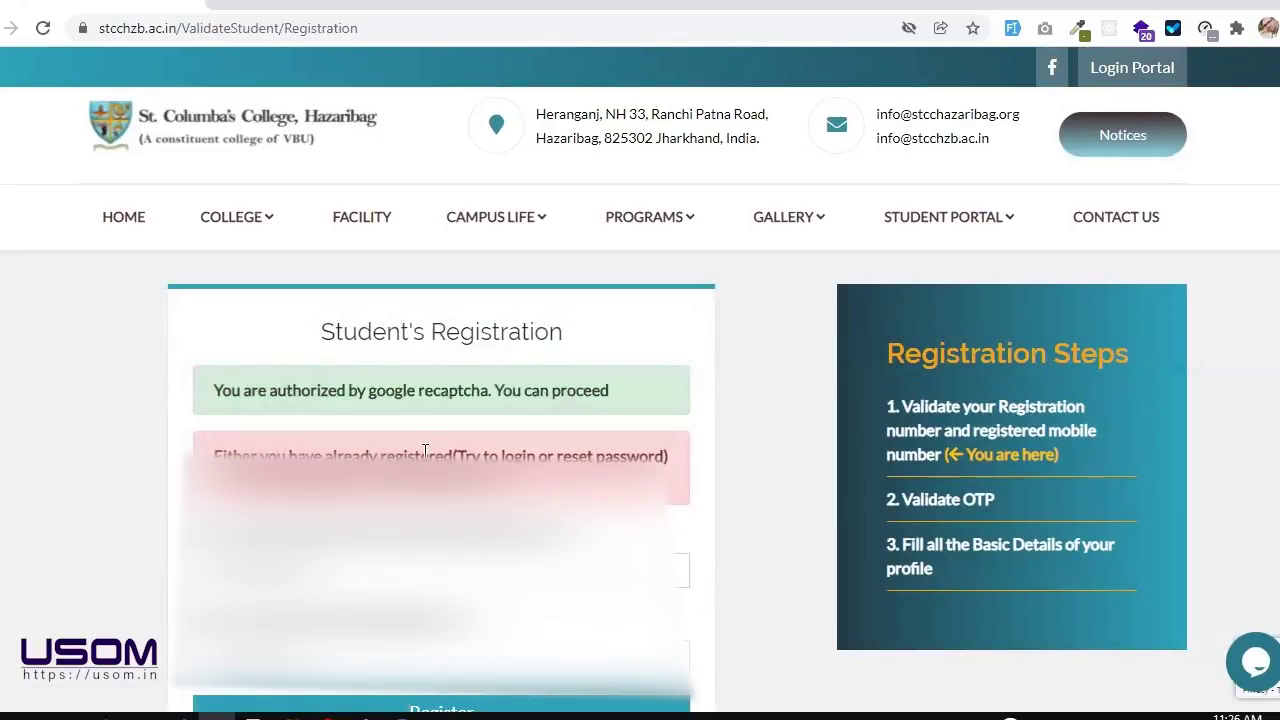
# Step: Highlight the first line of the already-registered error message, then deselect it
pyautogui.scroll(-1, 430, 450)
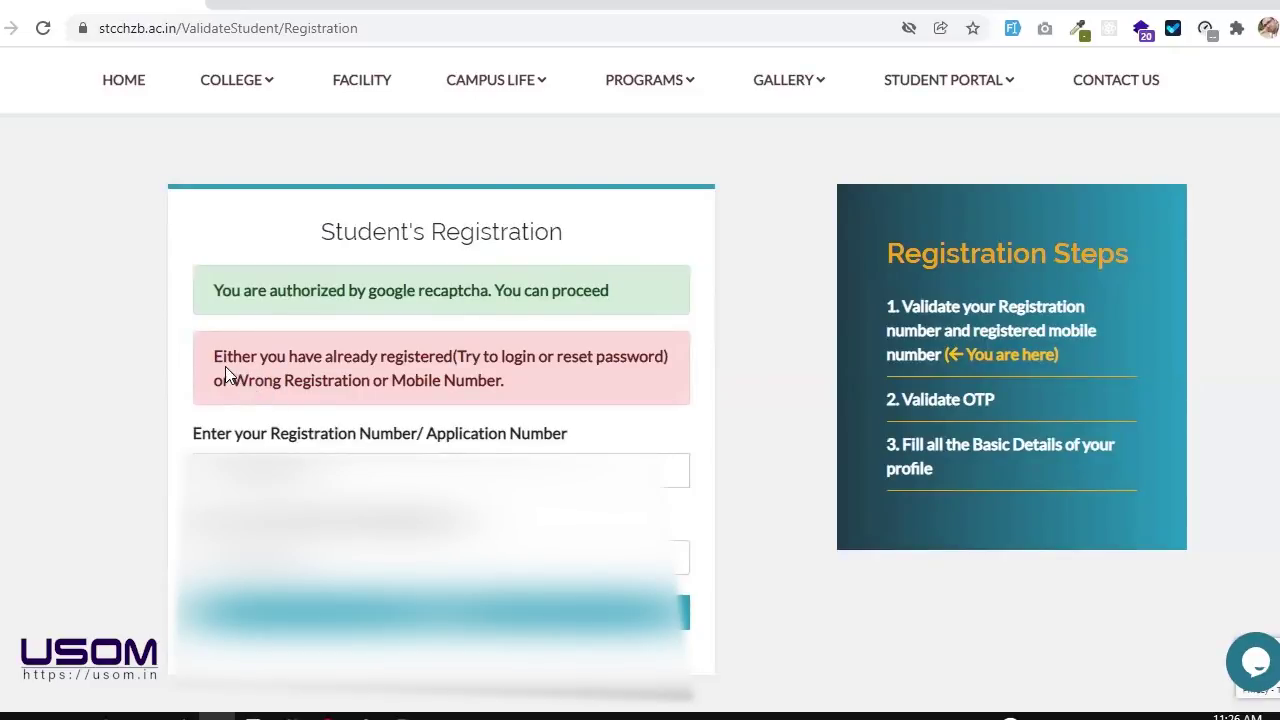
pyautogui.moveTo(211, 355); pyautogui.dragTo(671, 356)
pyautogui.click(671, 356)
pyautogui.scroll(2, 537, 357)
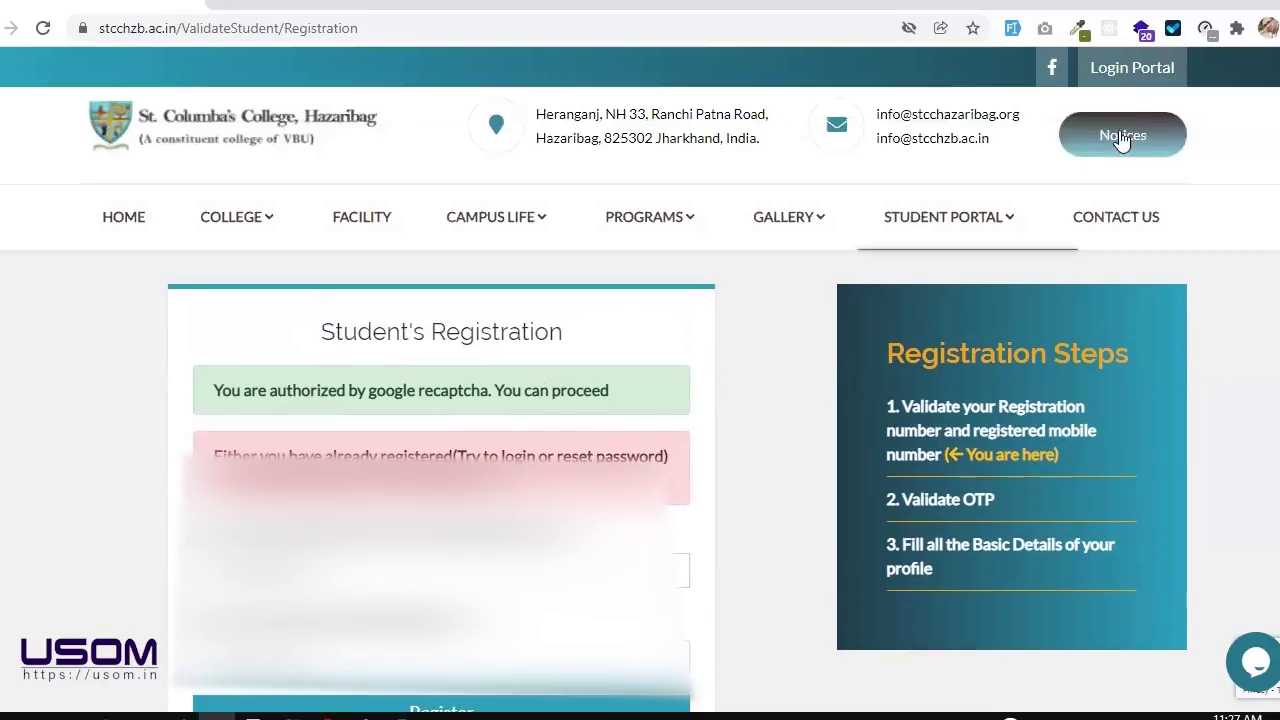
# Step: From the Login Portal sign-in page, follow 'Reset your student password' to Change Password
pyautogui.click(1132, 67)
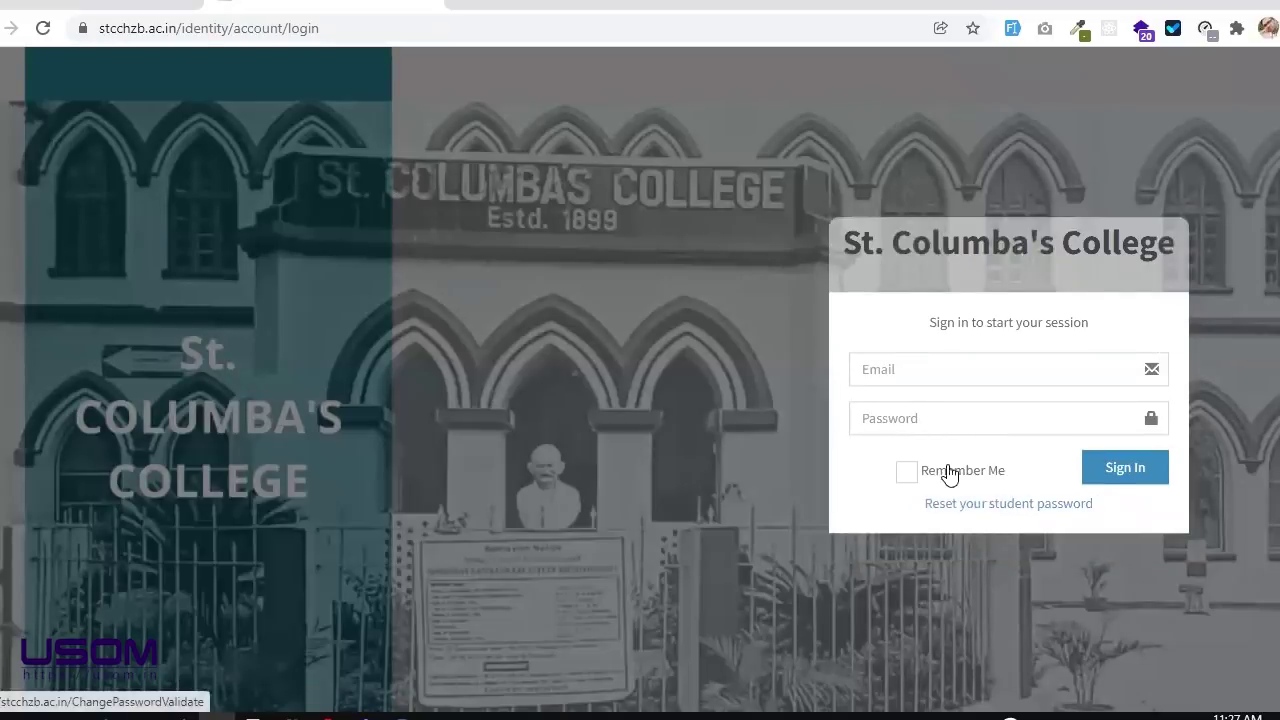
pyautogui.click(909, 426)
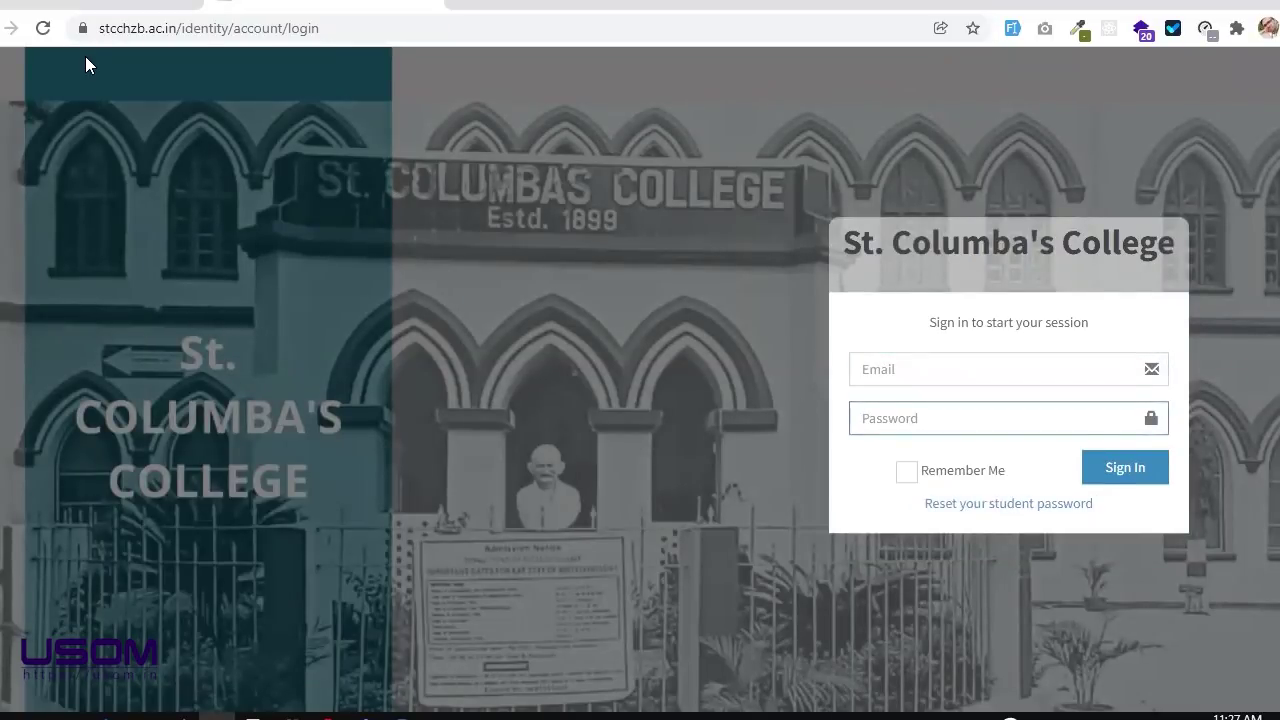
pyautogui.click(858, 360)
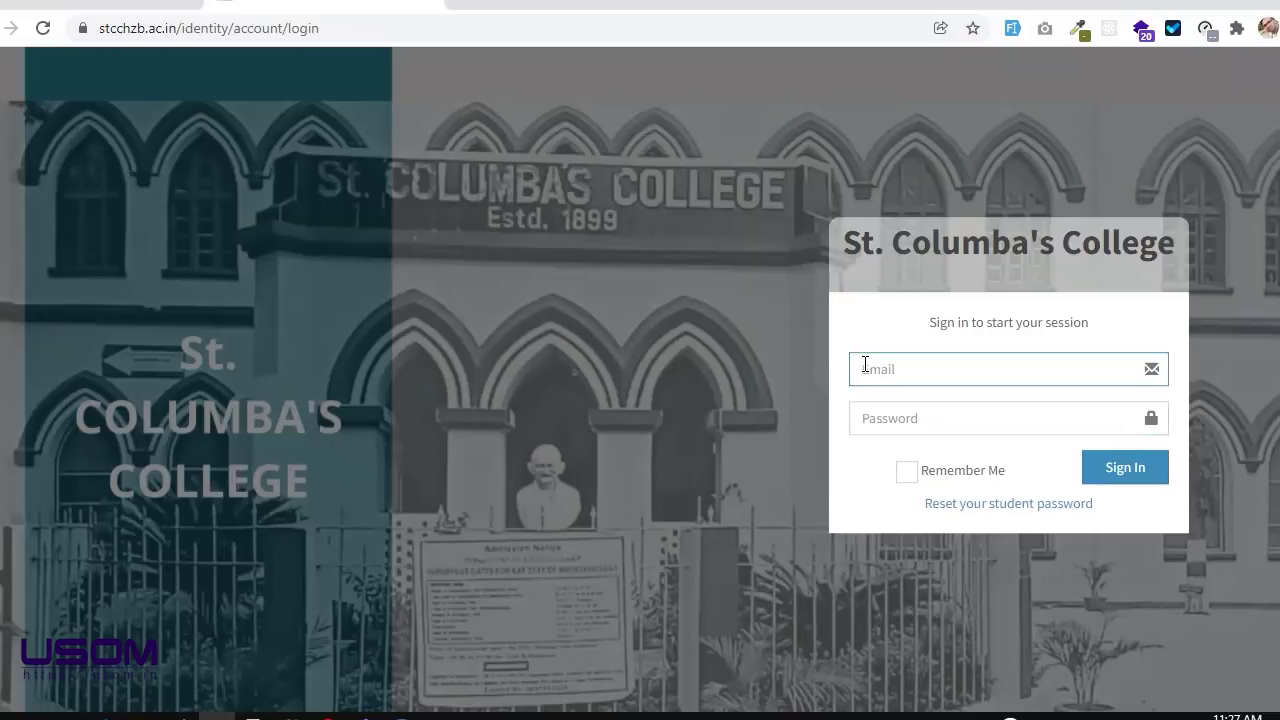
pyautogui.click(965, 506)
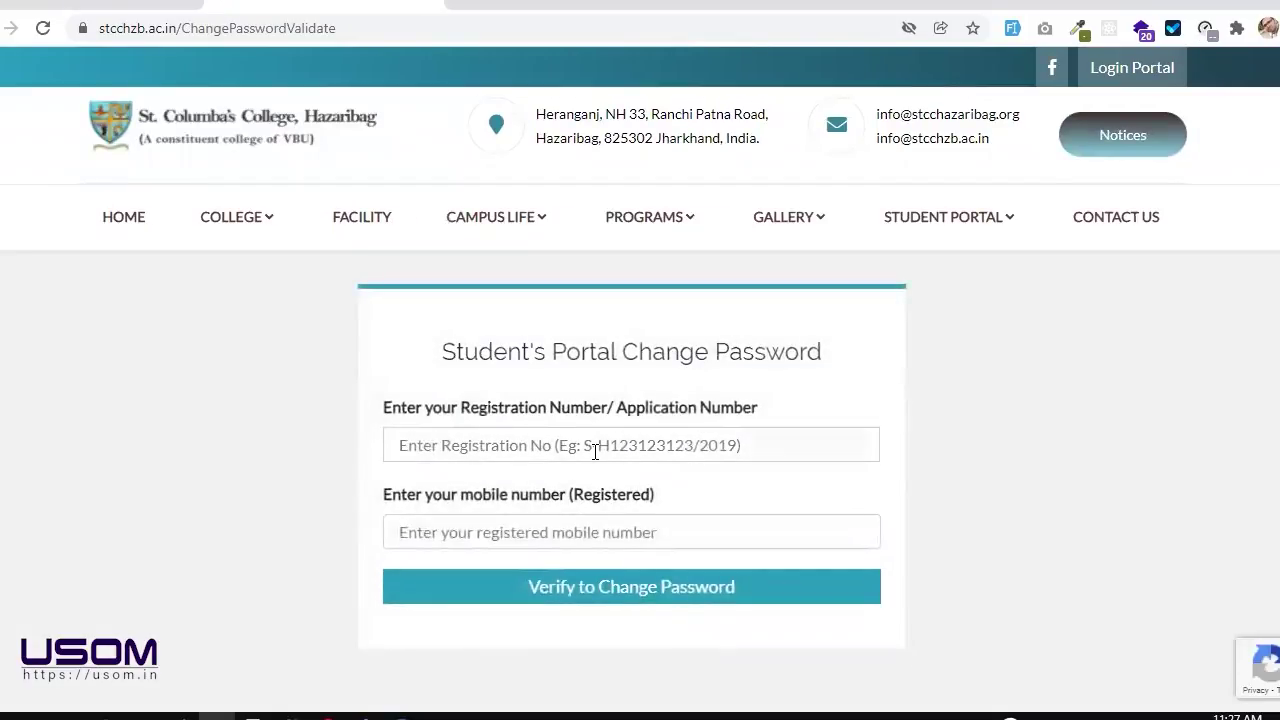
# Step: Focus the Change Password page's Registration Number field, then click away from it
pyautogui.click(595, 447)
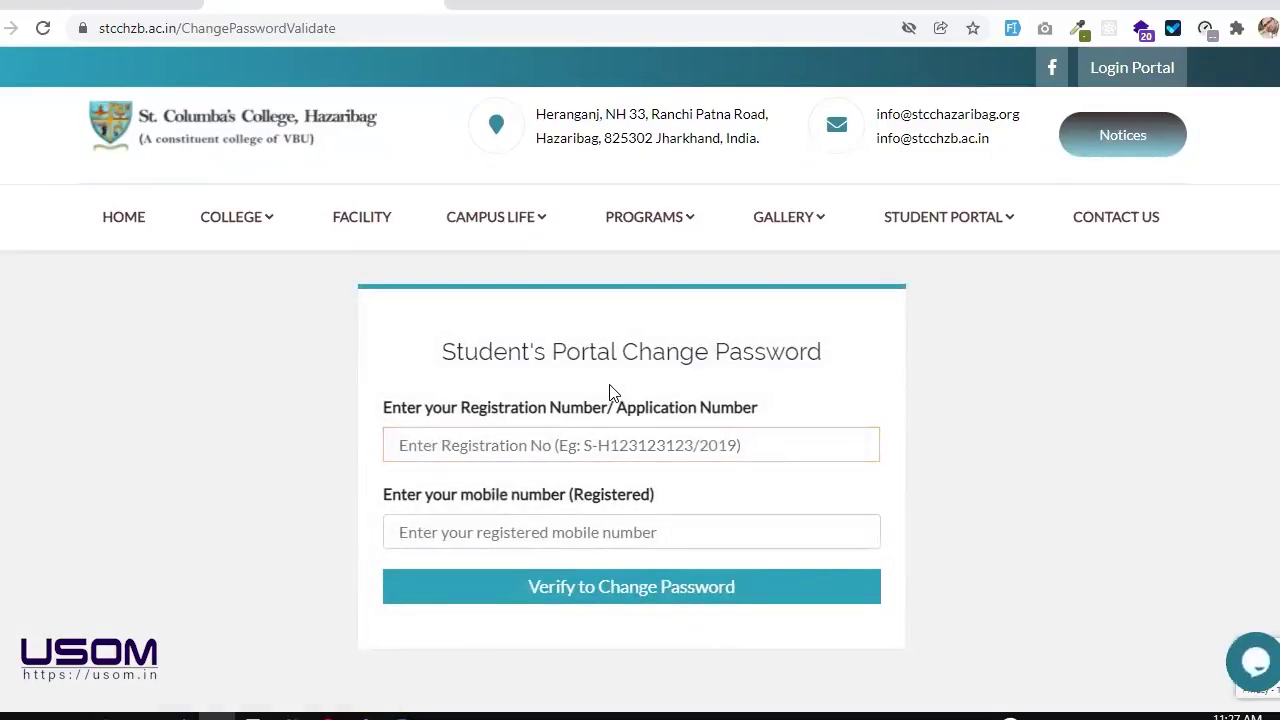
pyautogui.click(604, 410)
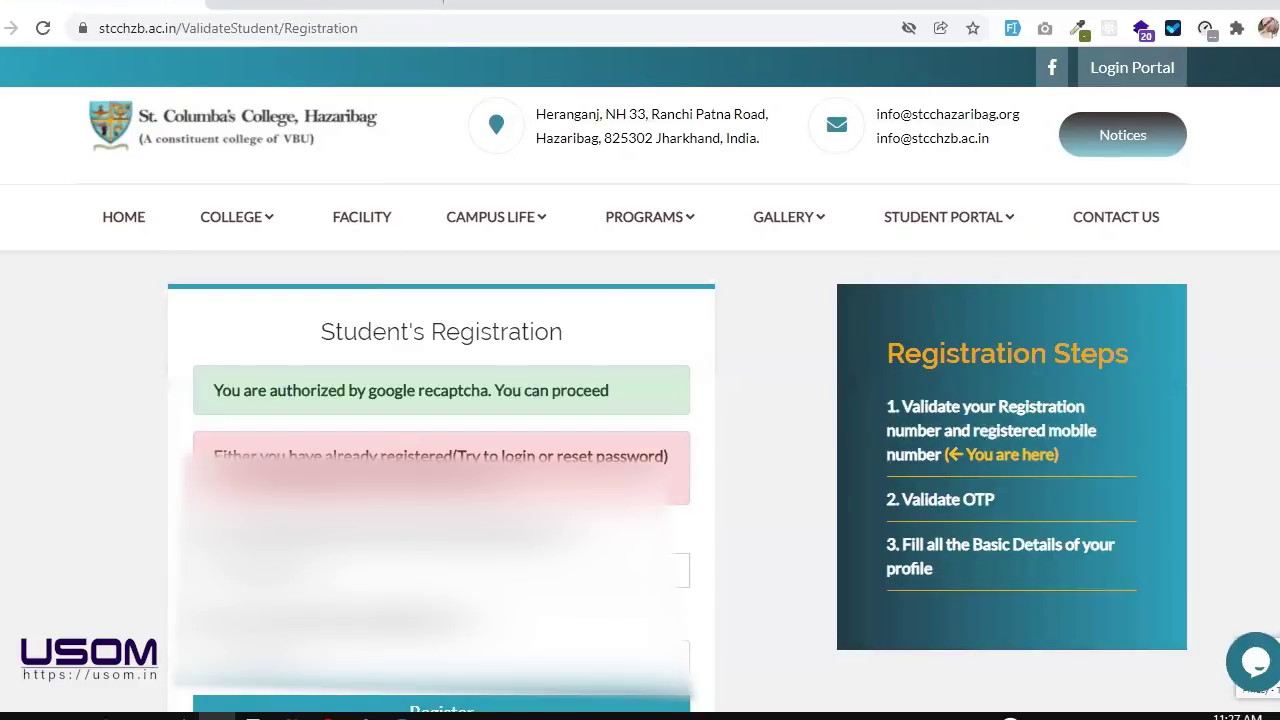
pyautogui.moveTo(242, 472); pyautogui.dragTo(452, 478)
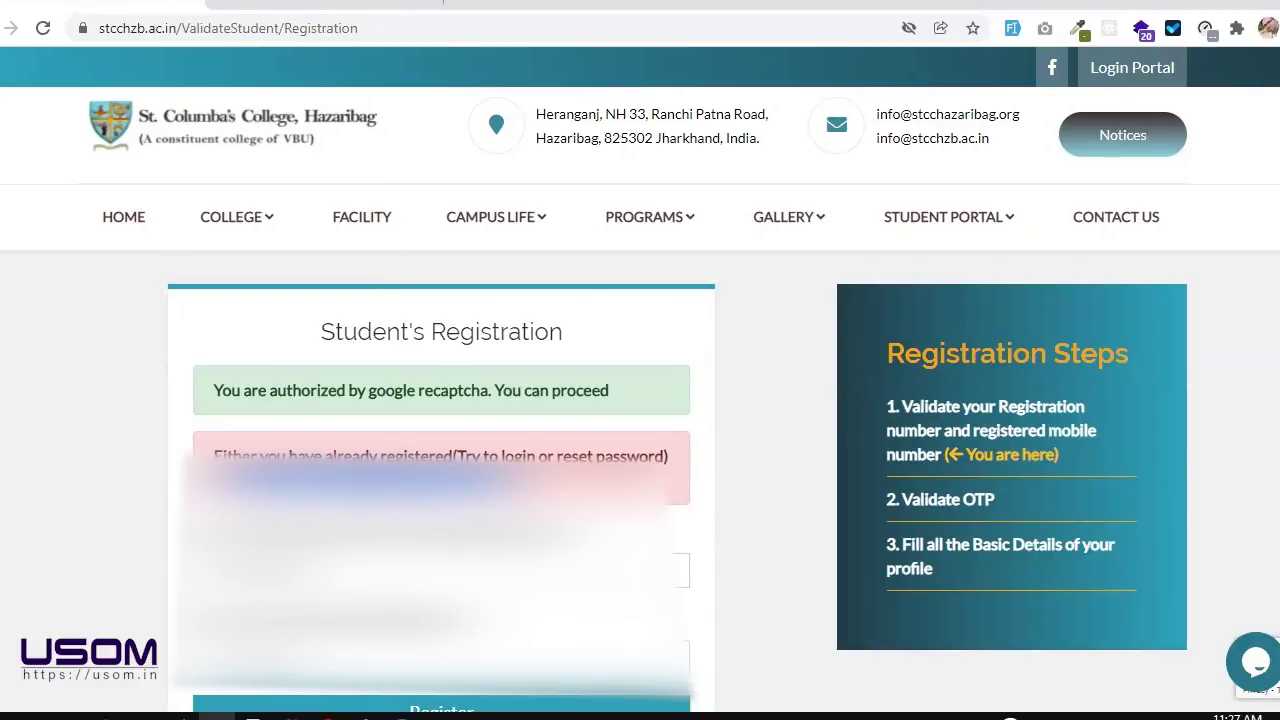
pyautogui.scroll(-1, 640, 440)
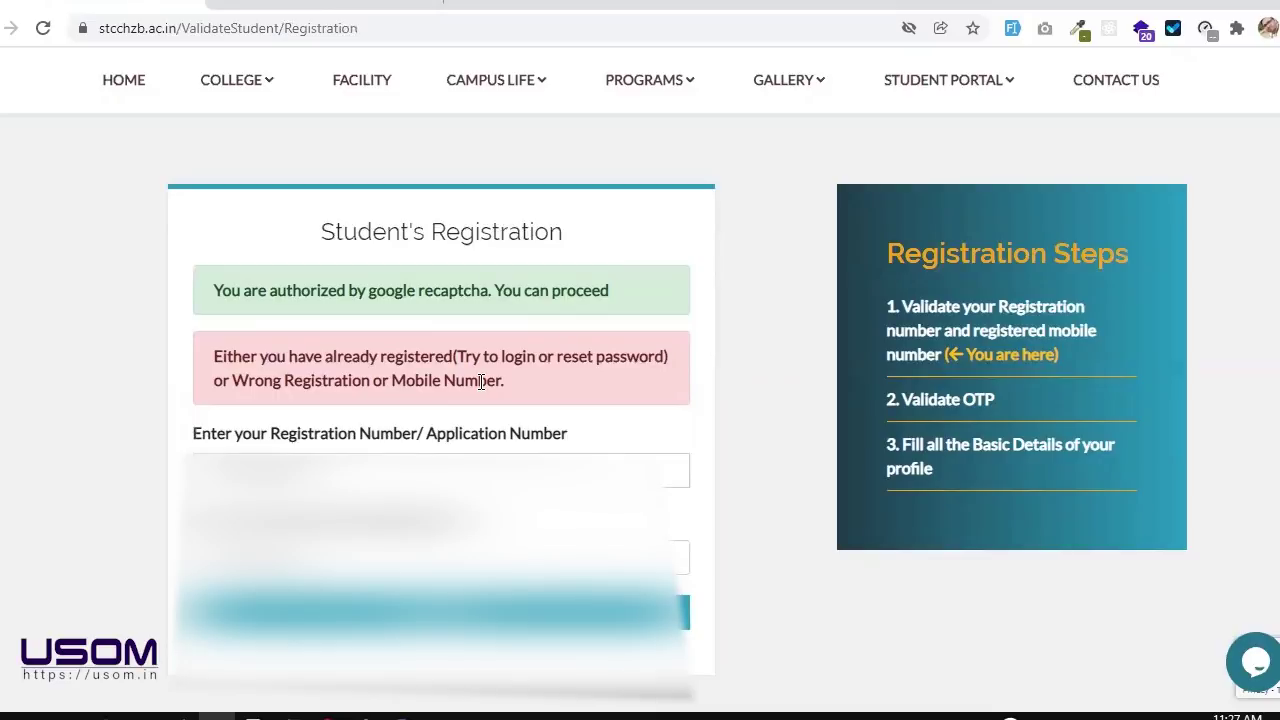
pyautogui.scroll(1, 481, 381)
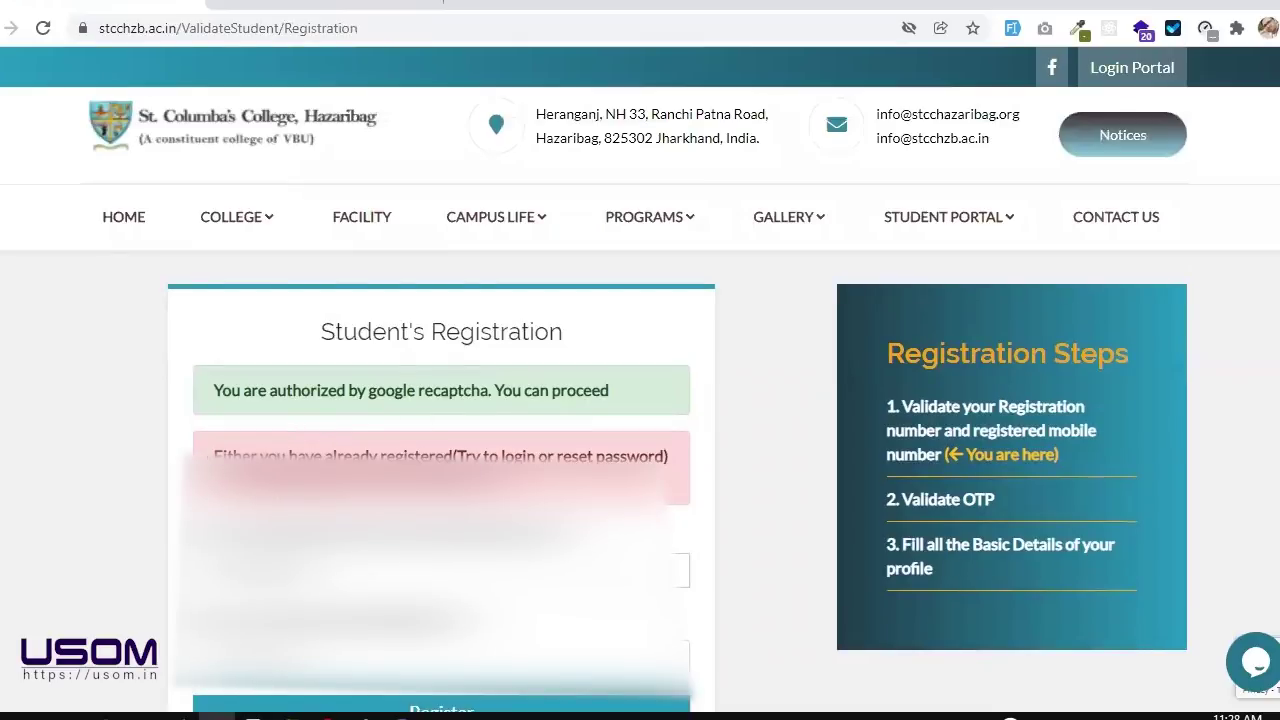
pyautogui.tripleClick(440, 456)
pyautogui.click(440, 456)
pyautogui.scroll(-1, 640, 400)
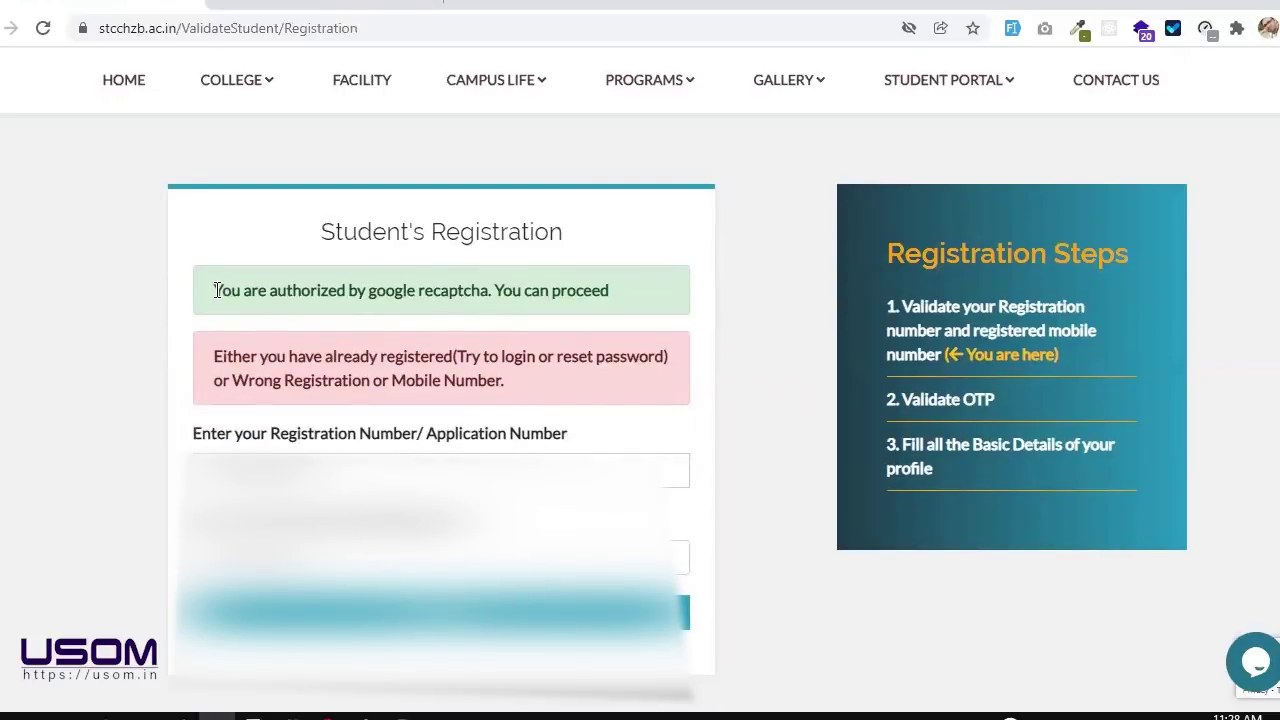
pyautogui.moveTo(215, 290); pyautogui.dragTo(630, 317)
pyautogui.scroll(1, 589, 314)
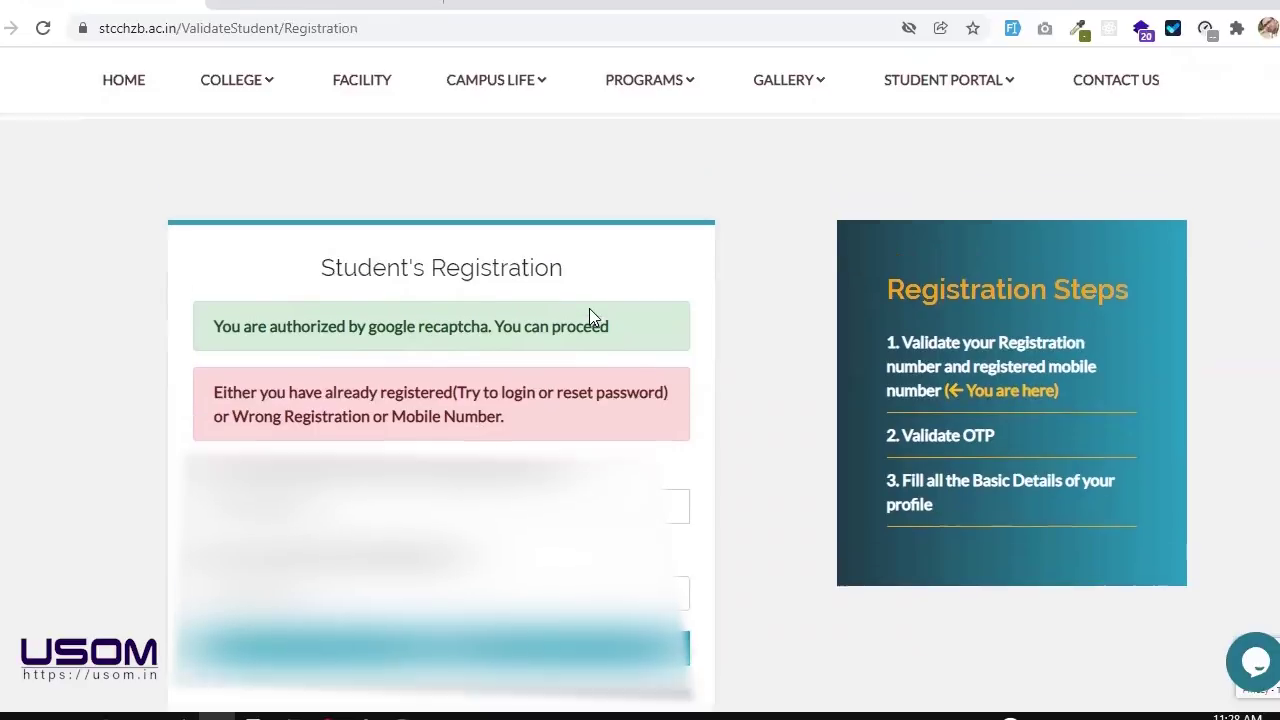
# Step: Reload the registration page and highlight the reCAPTCHA confirmation message several times
pyautogui.click(191, 30)
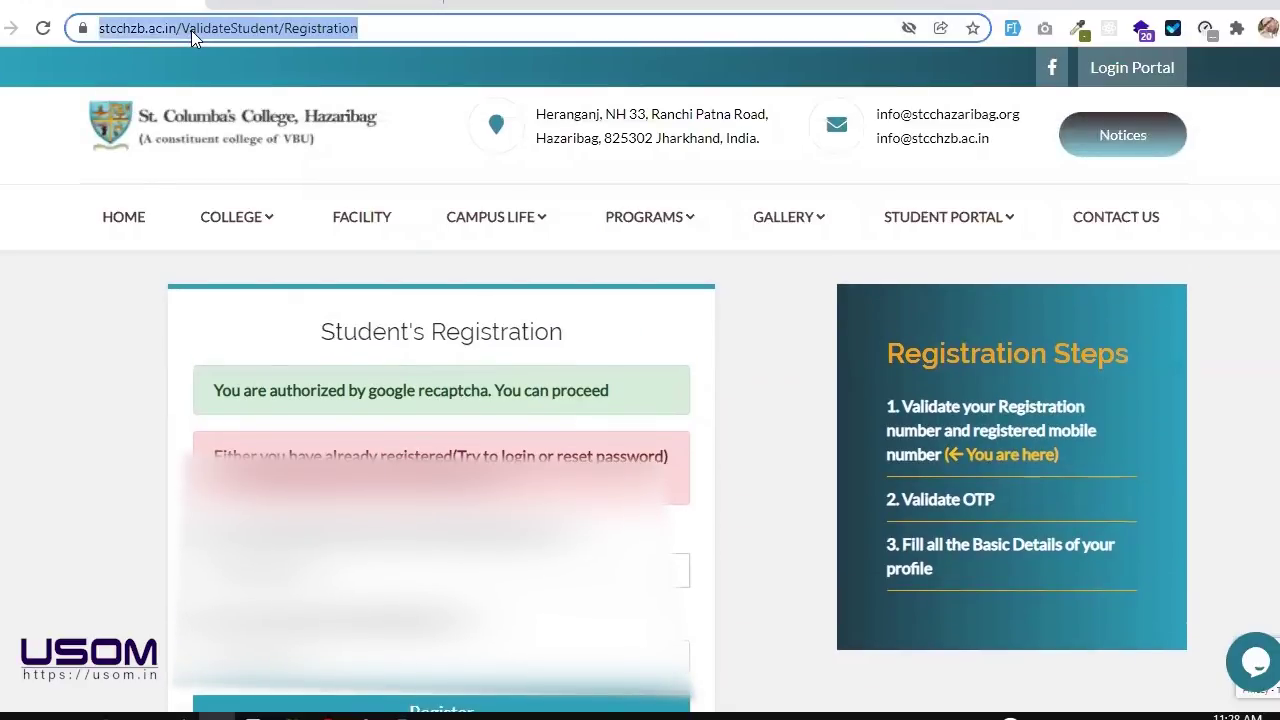
pyautogui.press('Return')
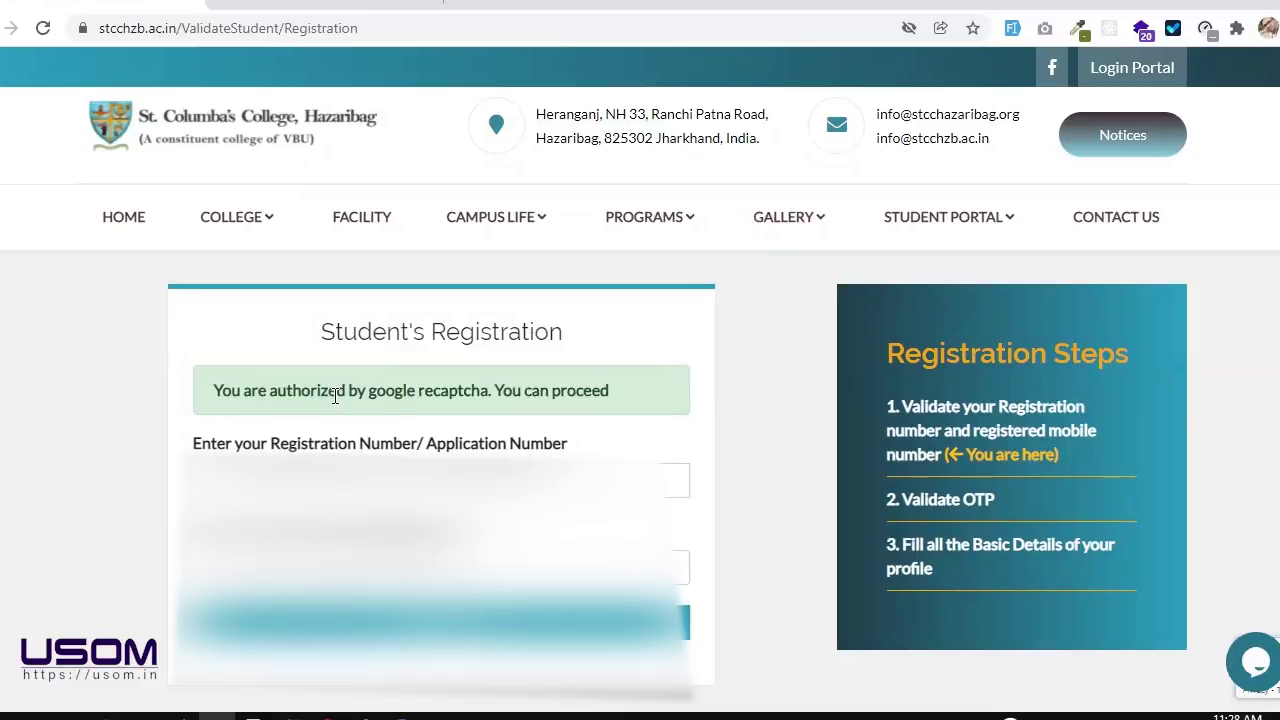
pyautogui.moveTo(203, 390); pyautogui.dragTo(705, 404)
pyautogui.click(705, 404)
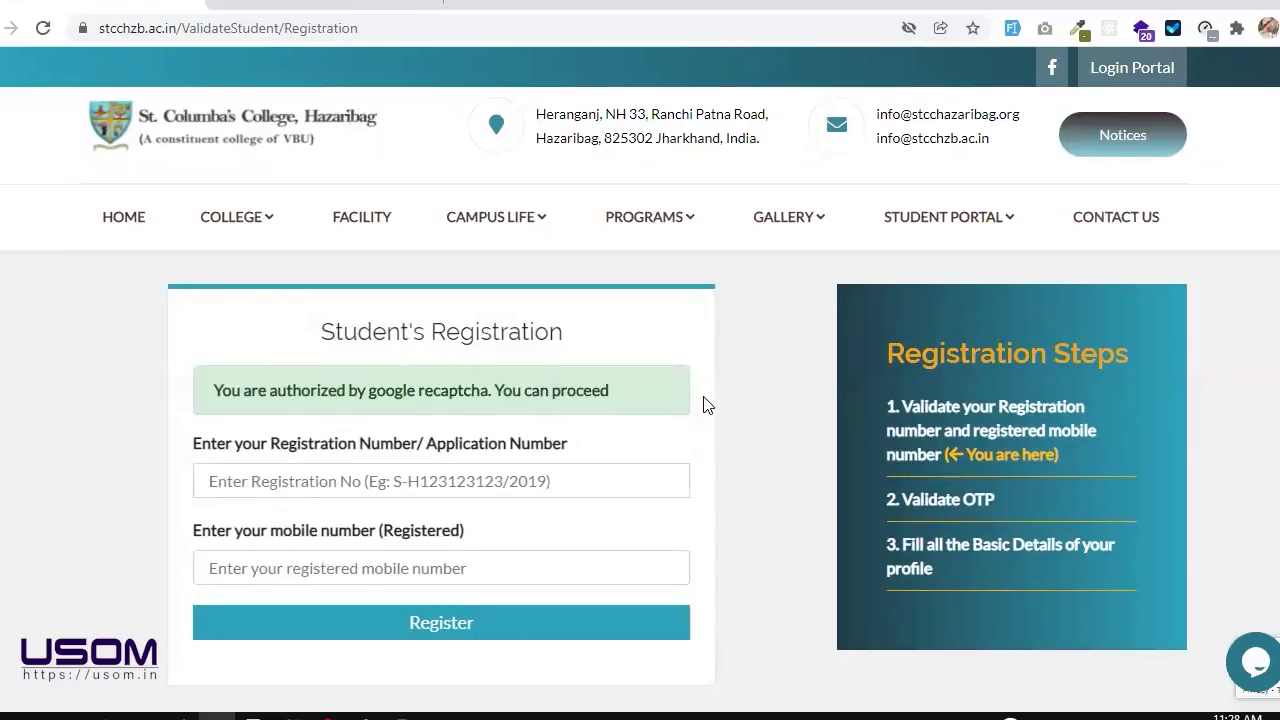
pyautogui.moveTo(211, 392); pyautogui.dragTo(445, 391)
pyautogui.click(445, 391)
pyautogui.moveTo(214, 390); pyautogui.dragTo(611, 400)
# Step: Load the fast.com internet speed test in a new Chrome tab
pyautogui.click(623, 400)
pyautogui.hotkey('ctrl', 't')
pyautogui.write('fast.com')
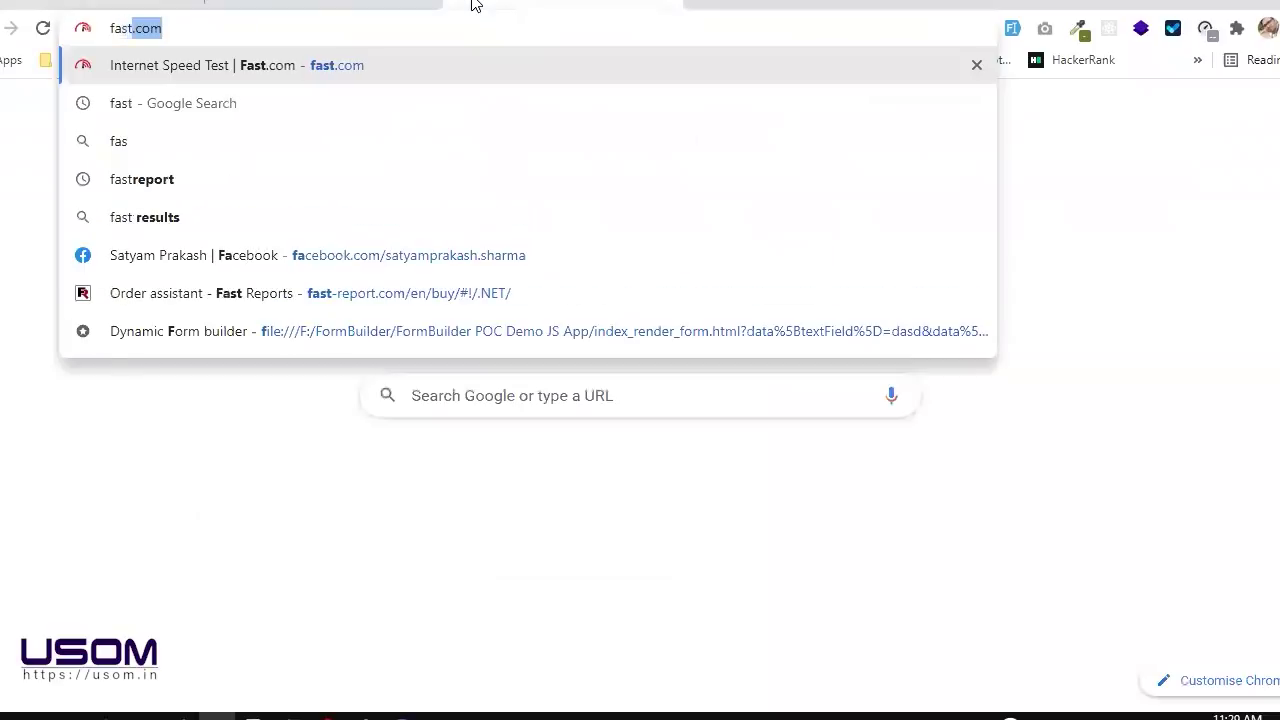
pyautogui.press('Return')
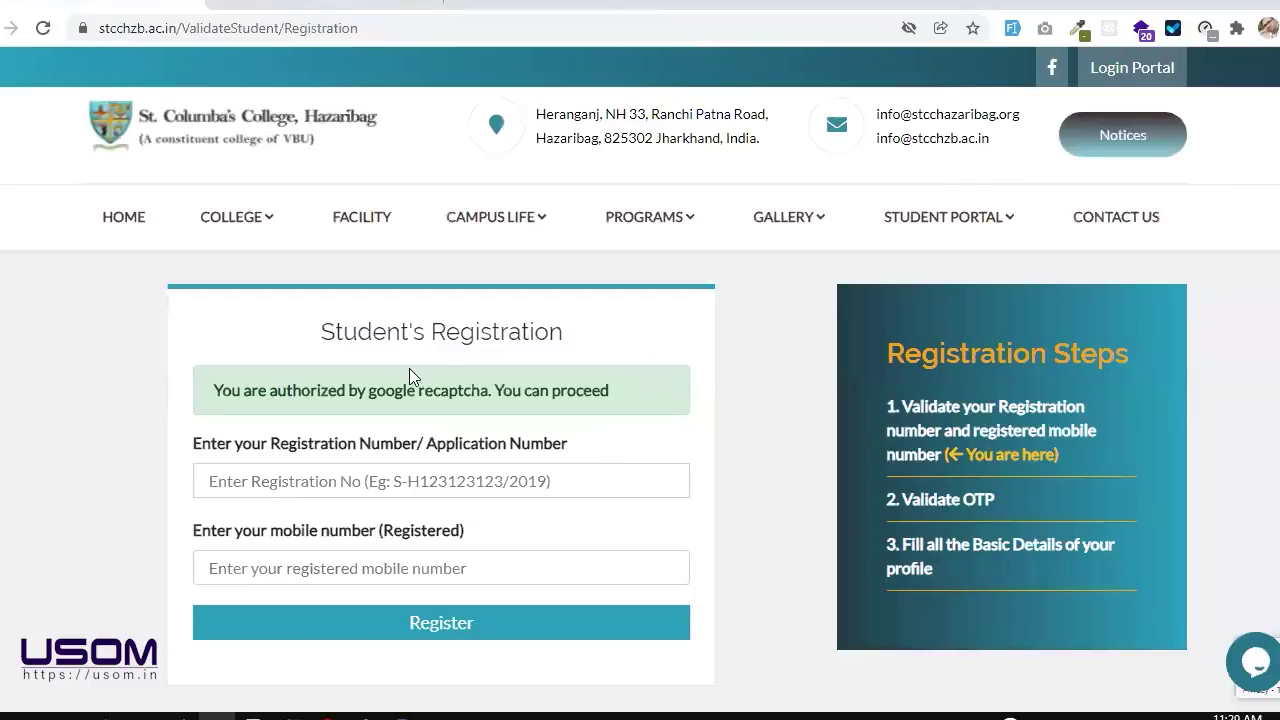
pyautogui.scroll(-1, 444, 463)
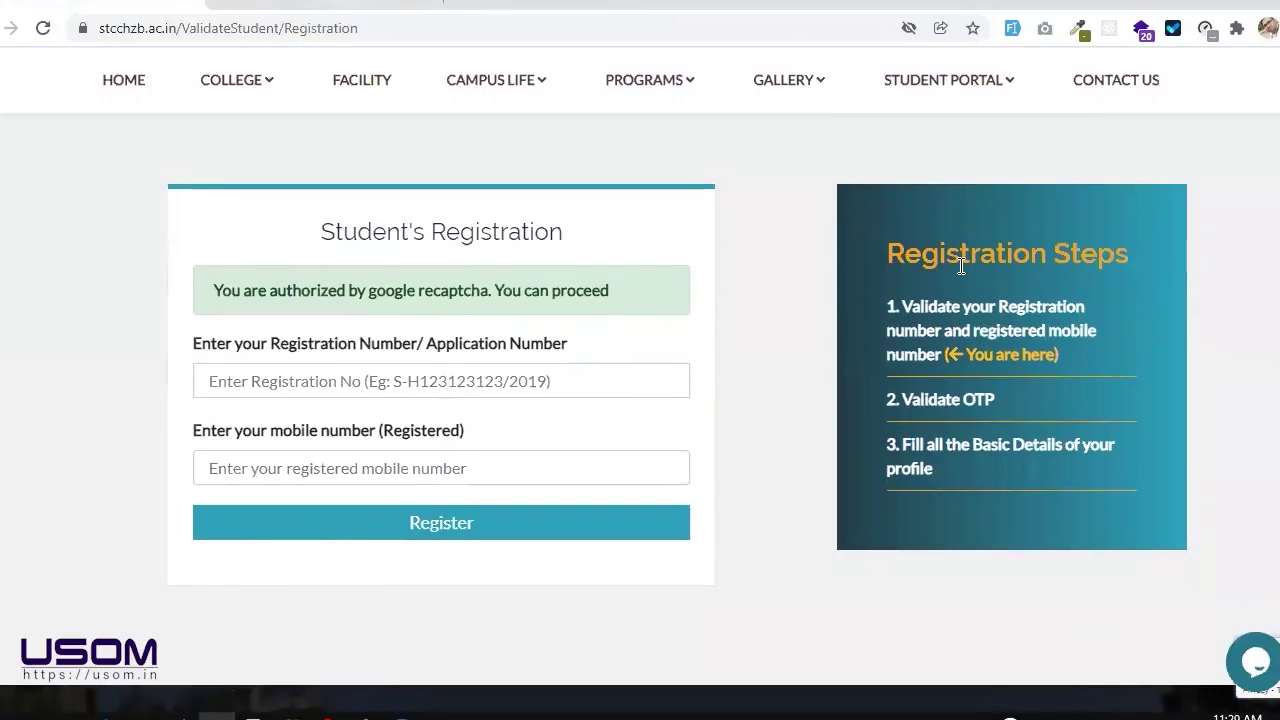
pyautogui.moveTo(895, 253); pyautogui.dragTo(973, 458)
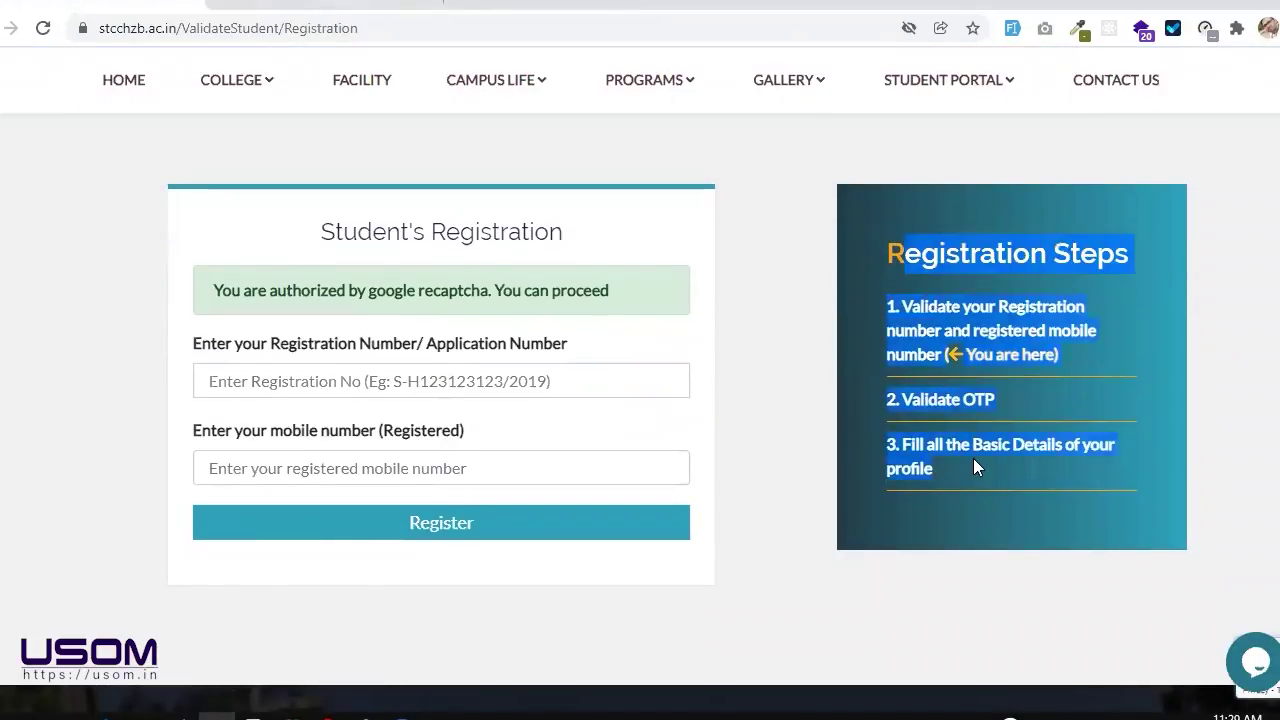
pyautogui.click(973, 458)
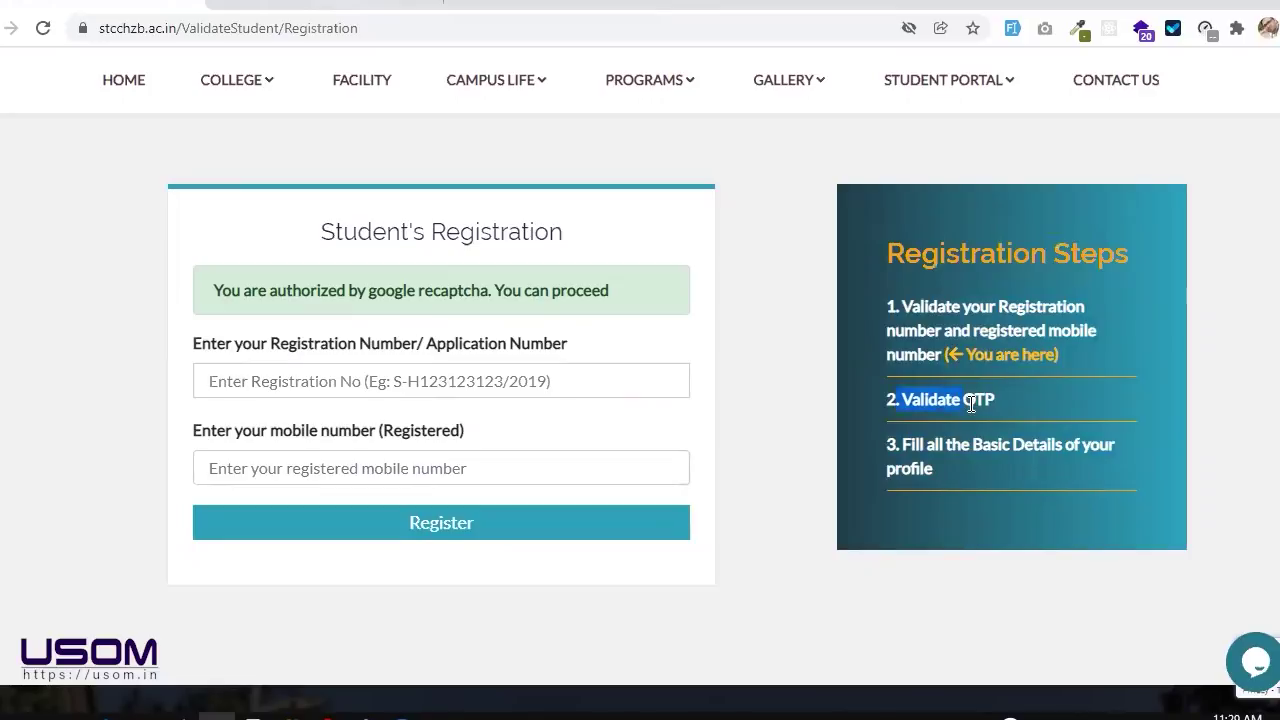
pyautogui.tripleClick(947, 466)
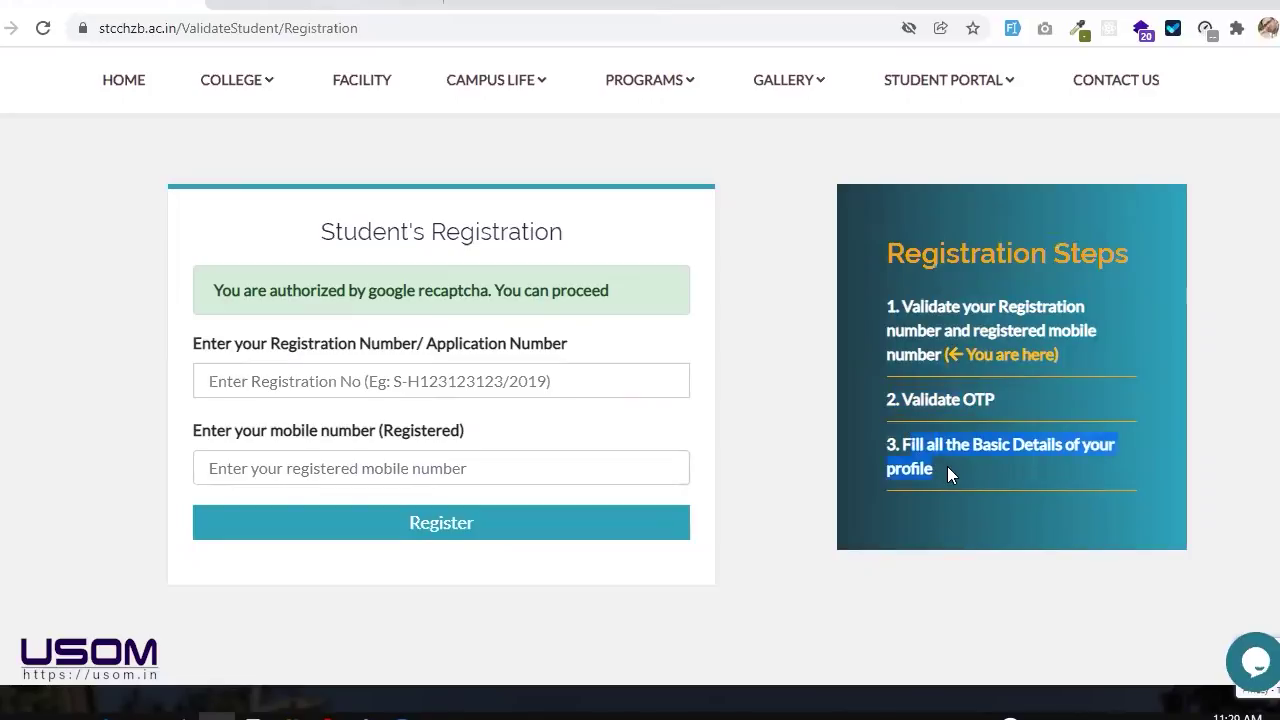
pyautogui.click(947, 466)
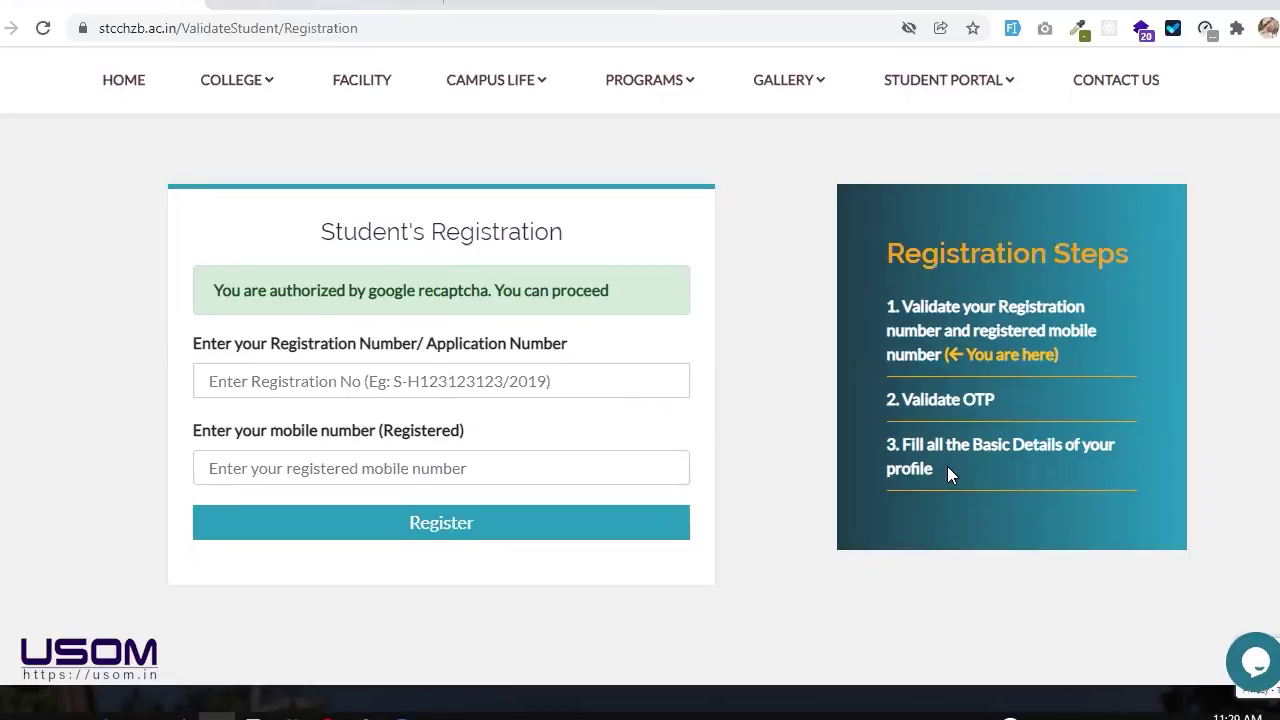
pyautogui.scroll(2, 949, 466)
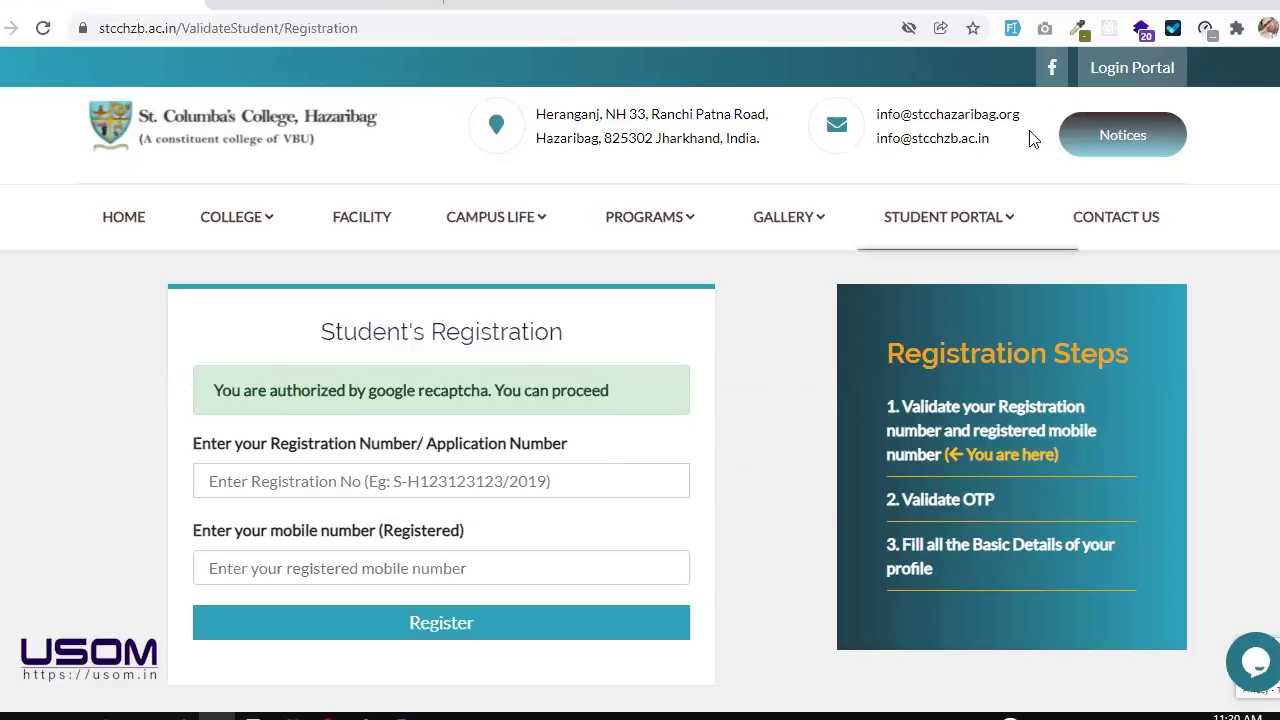
# Step: Sign in through Login Portal with the saved credentials, then Inspect the profile page
pyautogui.click(1097, 64)
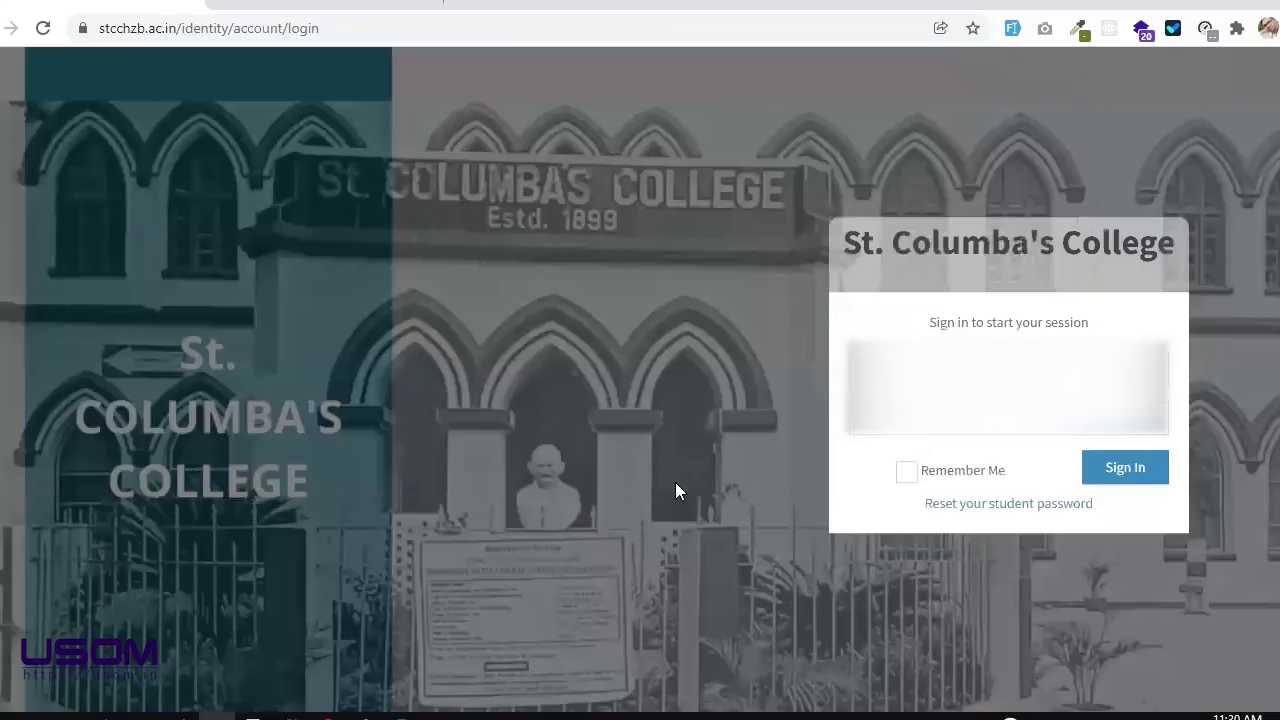
pyautogui.press('Tab')
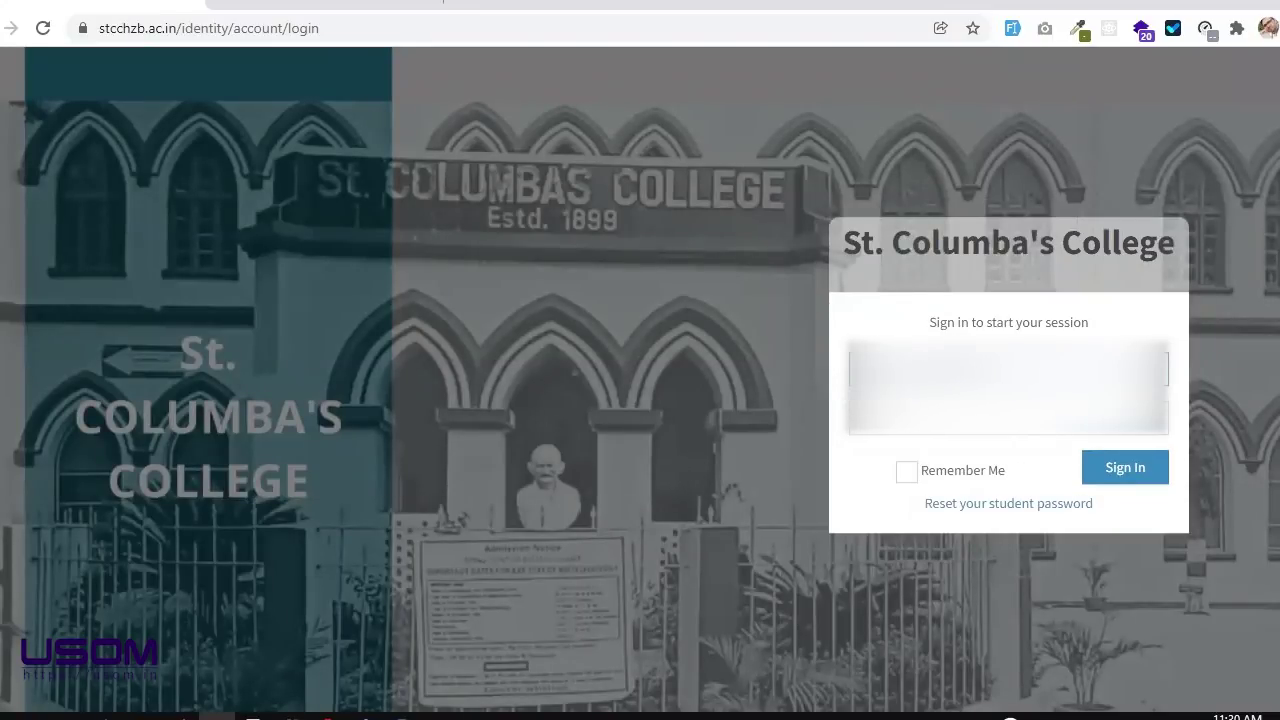
pyautogui.press('Tab')
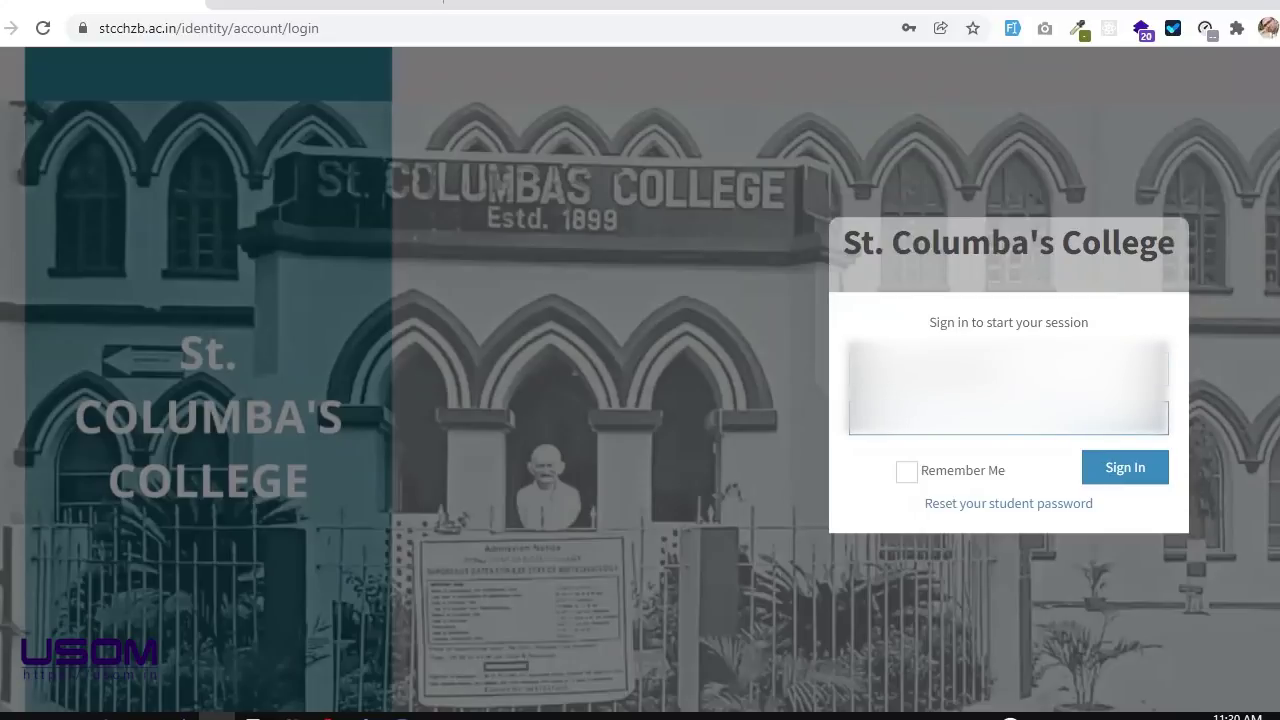
pyautogui.press('Return')
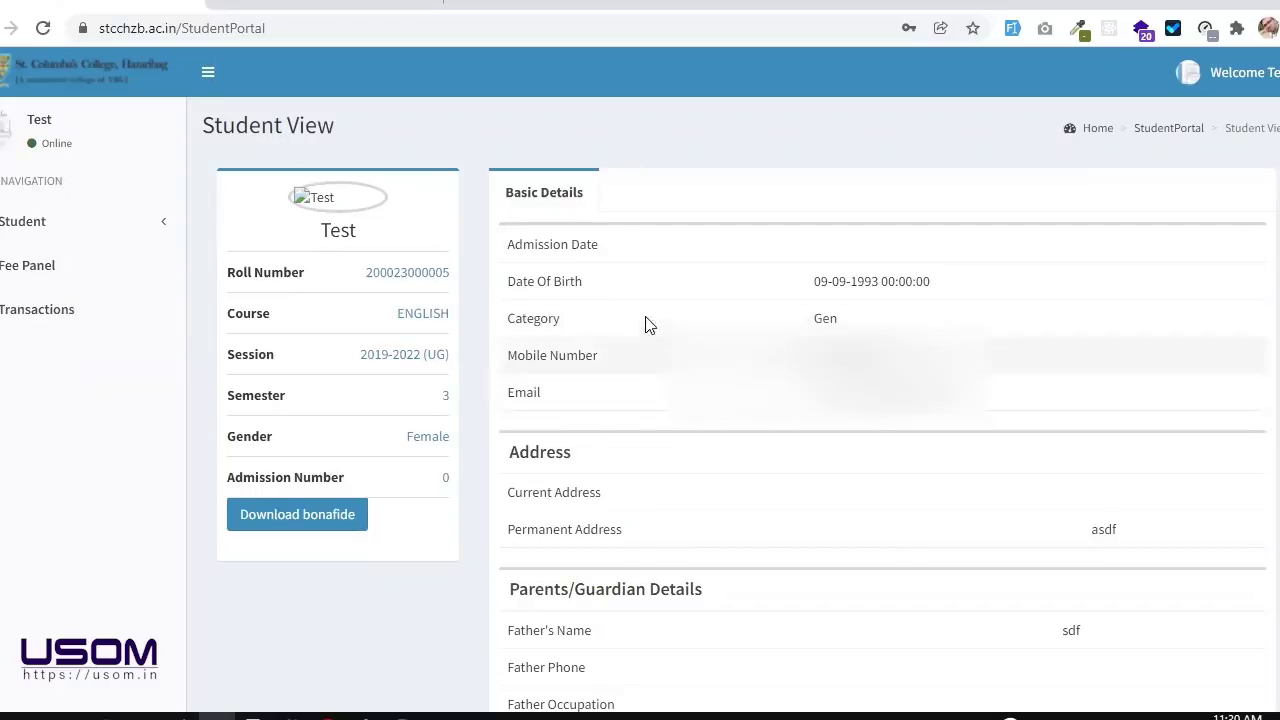
pyautogui.rightClick(622, 256)
pyautogui.click(689, 667)
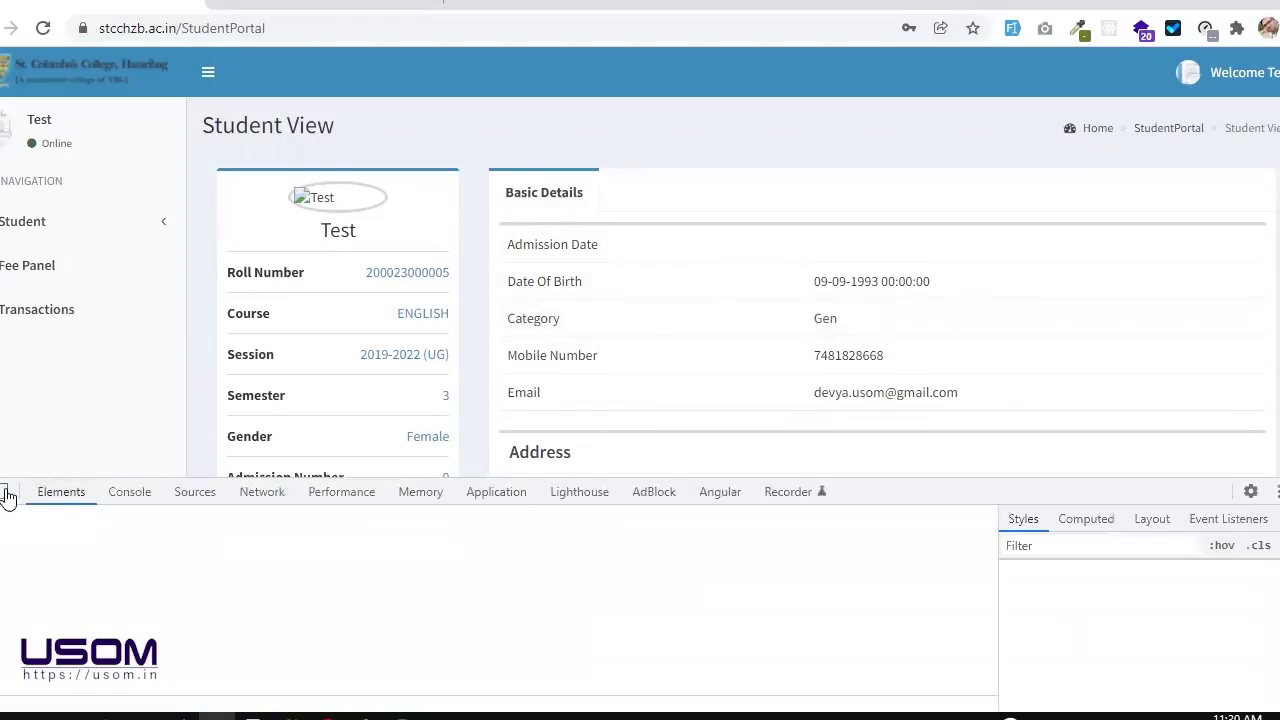
# Step: Preview the Student View profile at iPhone SE size with 100% zoom
pyautogui.click(8, 491)
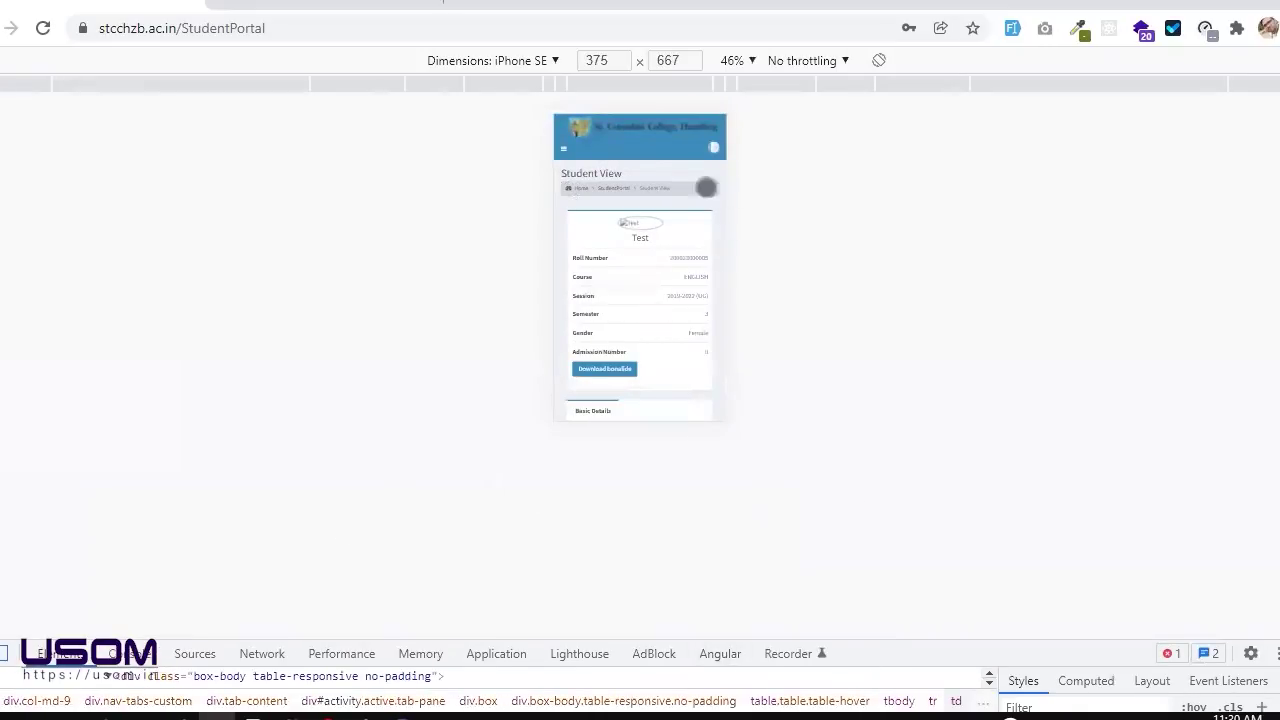
pyautogui.click(745, 61)
pyautogui.click(749, 137)
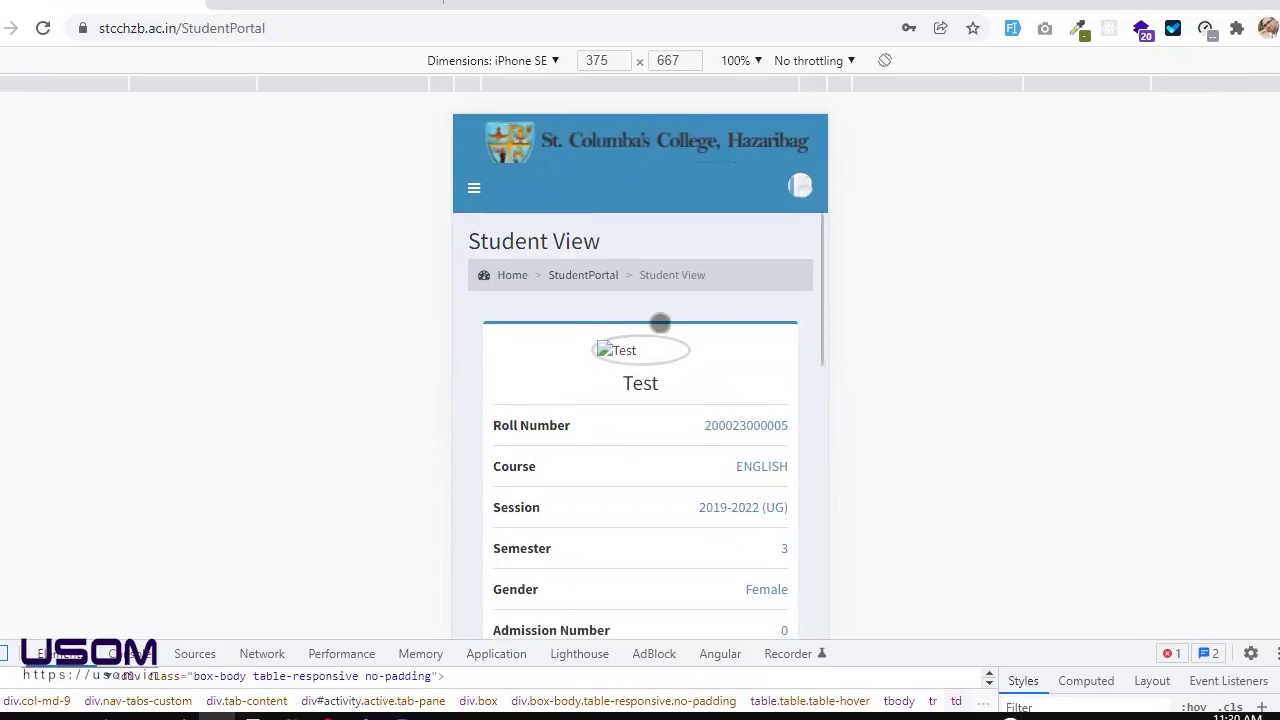
pyautogui.scroll(-1, 663, 320)
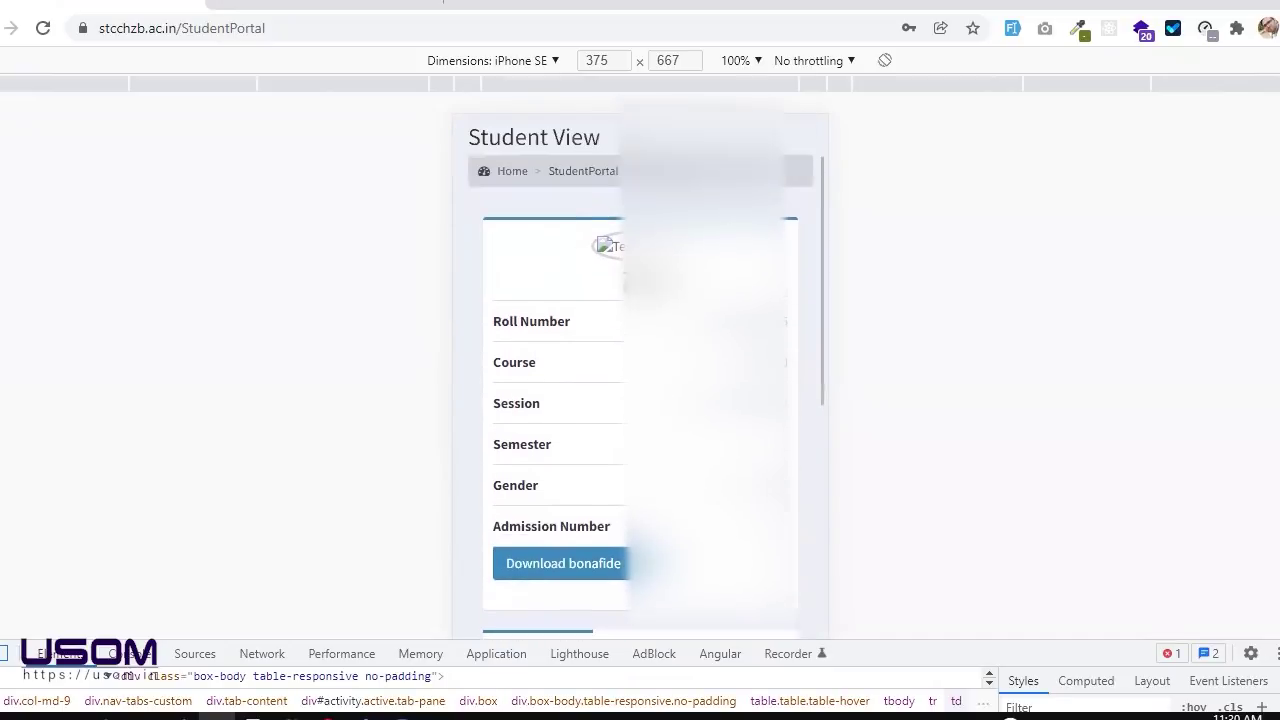
pyautogui.scroll(-1, 576, 244)
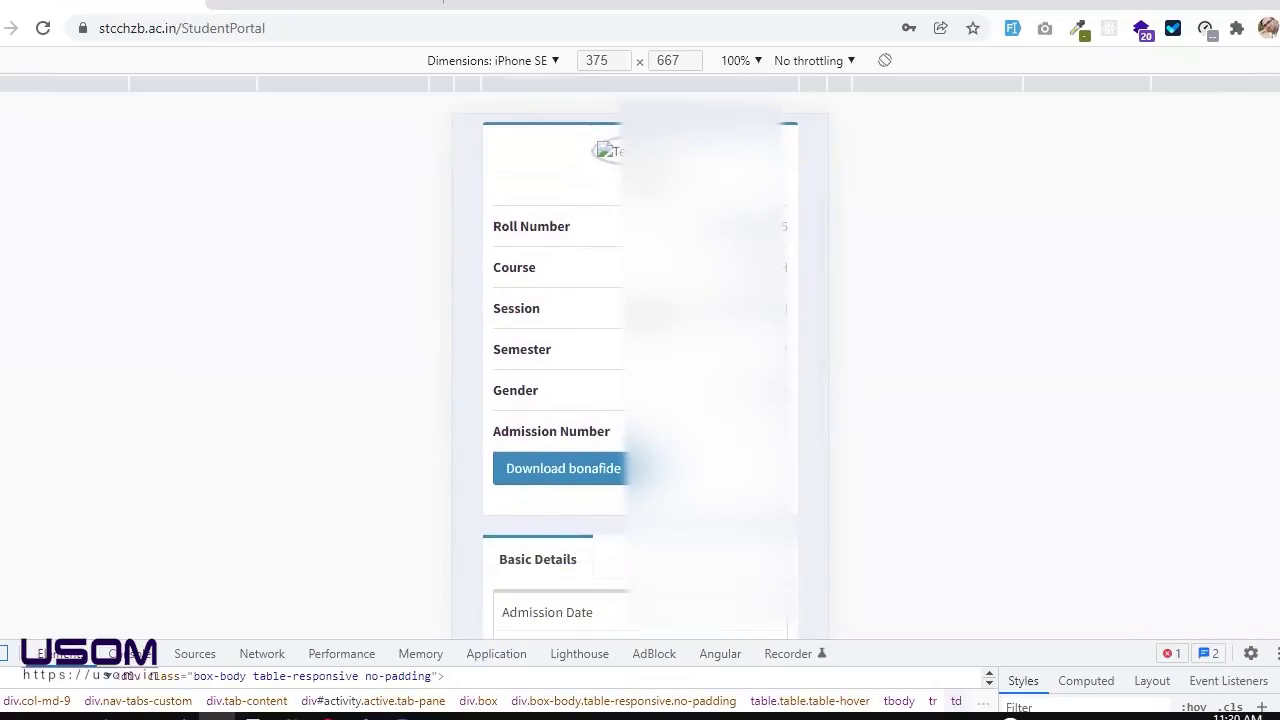
pyautogui.scroll(-9, 580, 357)
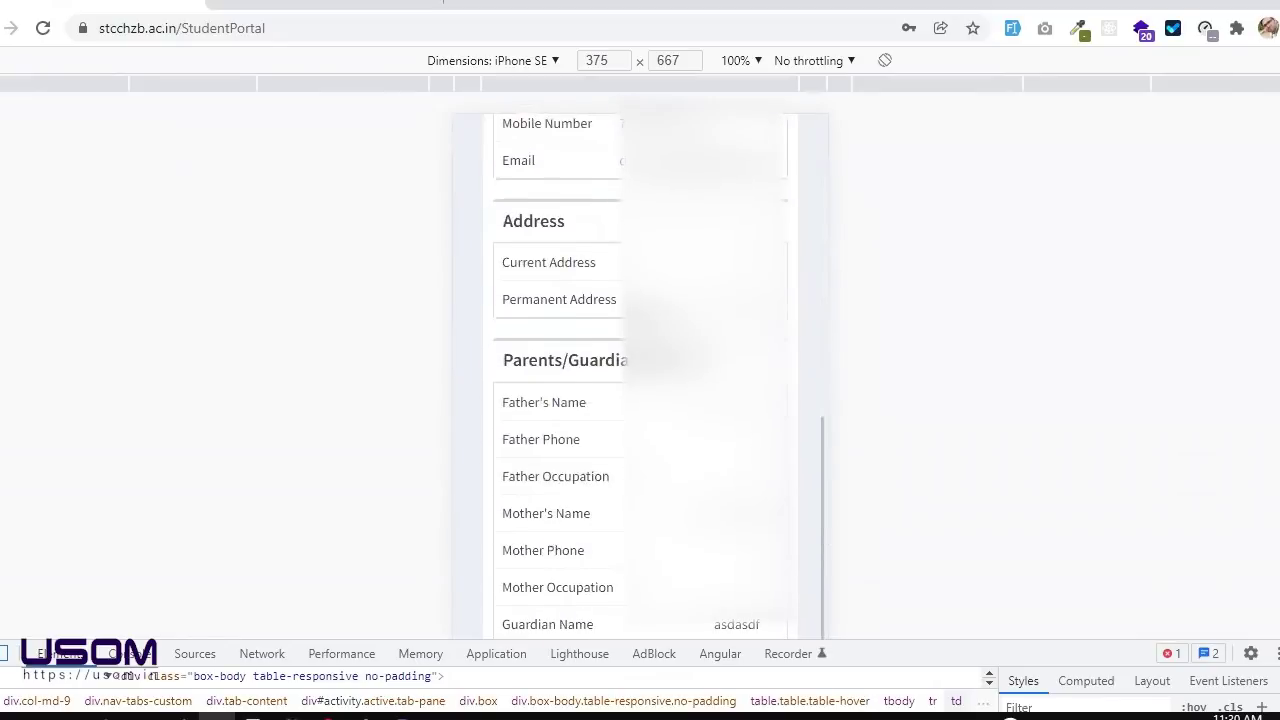
# Step: Return to desktop layout and sign out from the Welcome account menu
pyautogui.click(14, 654)
pyautogui.scroll(5, 527, 436)
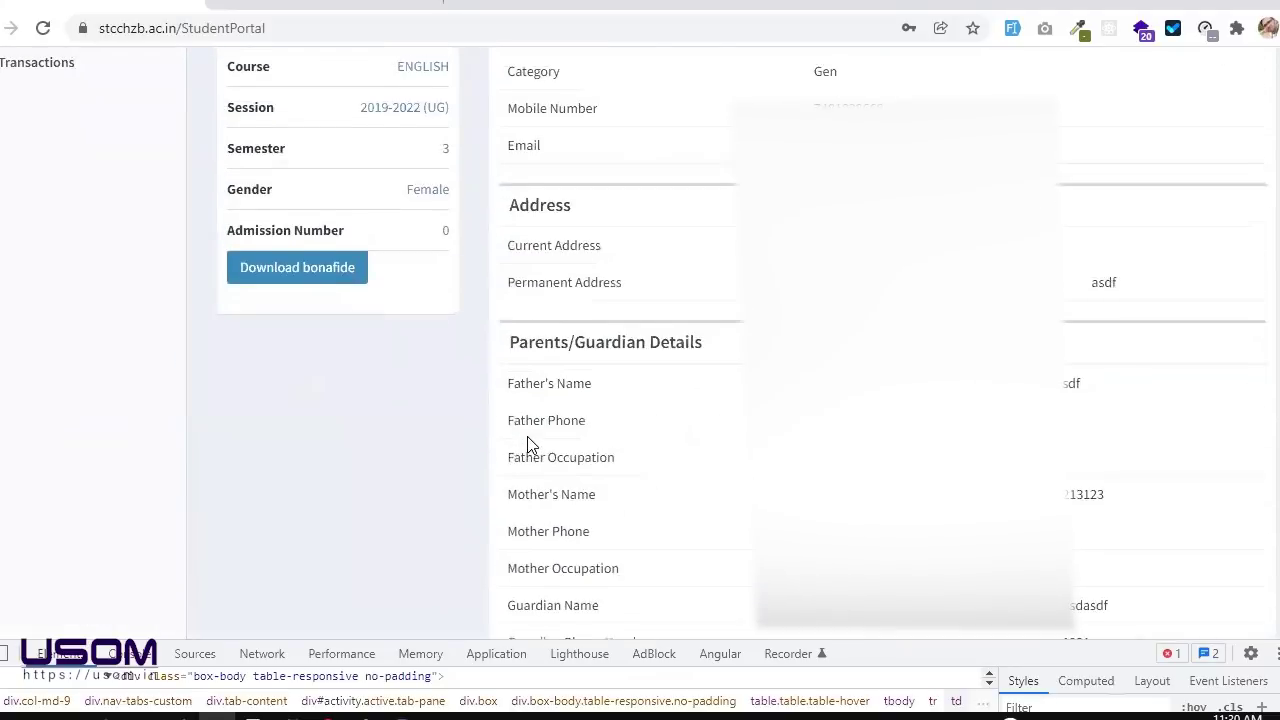
pyautogui.scroll(1, 620, 208)
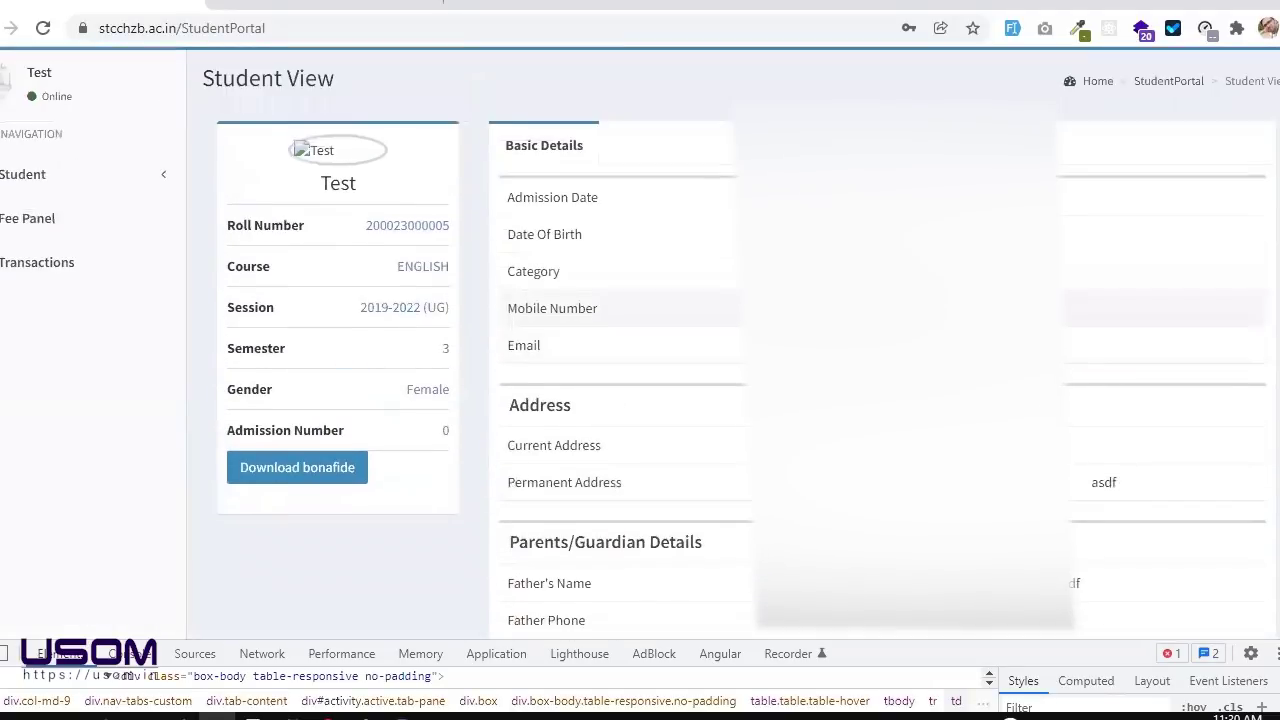
pyautogui.scroll(1, 1097, 166)
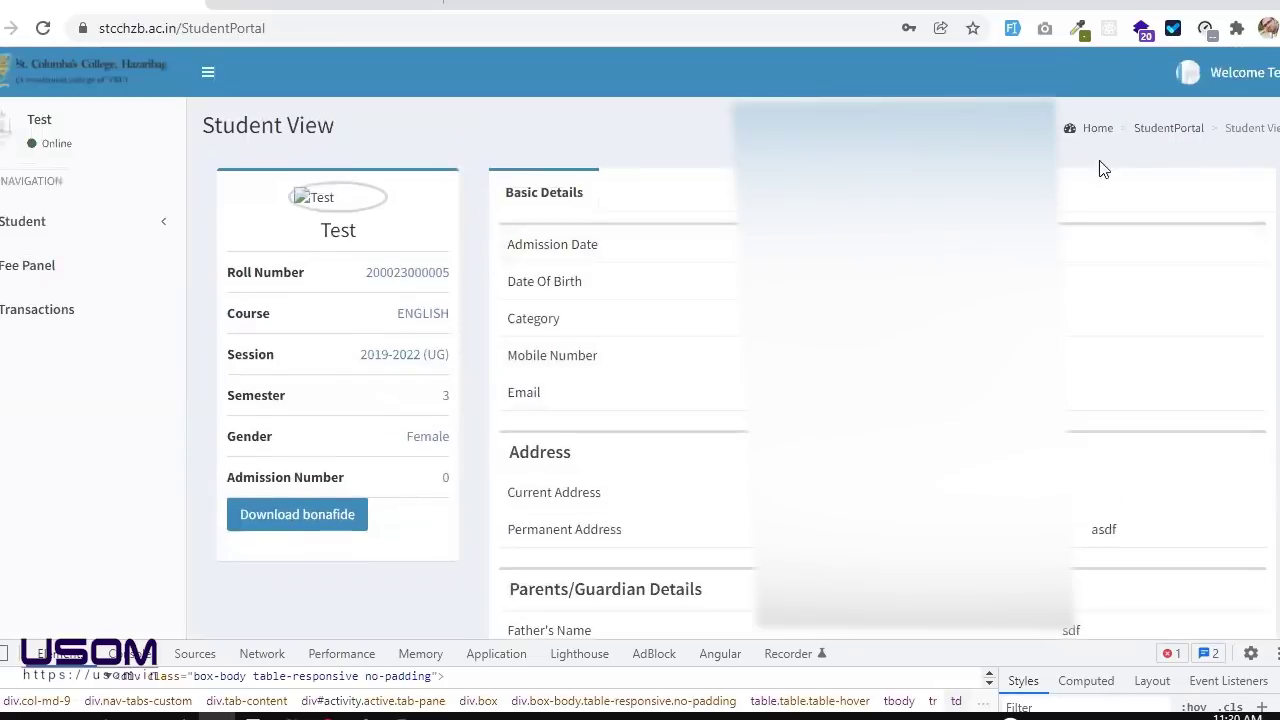
pyautogui.click(1240, 72)
pyautogui.click(1244, 304)
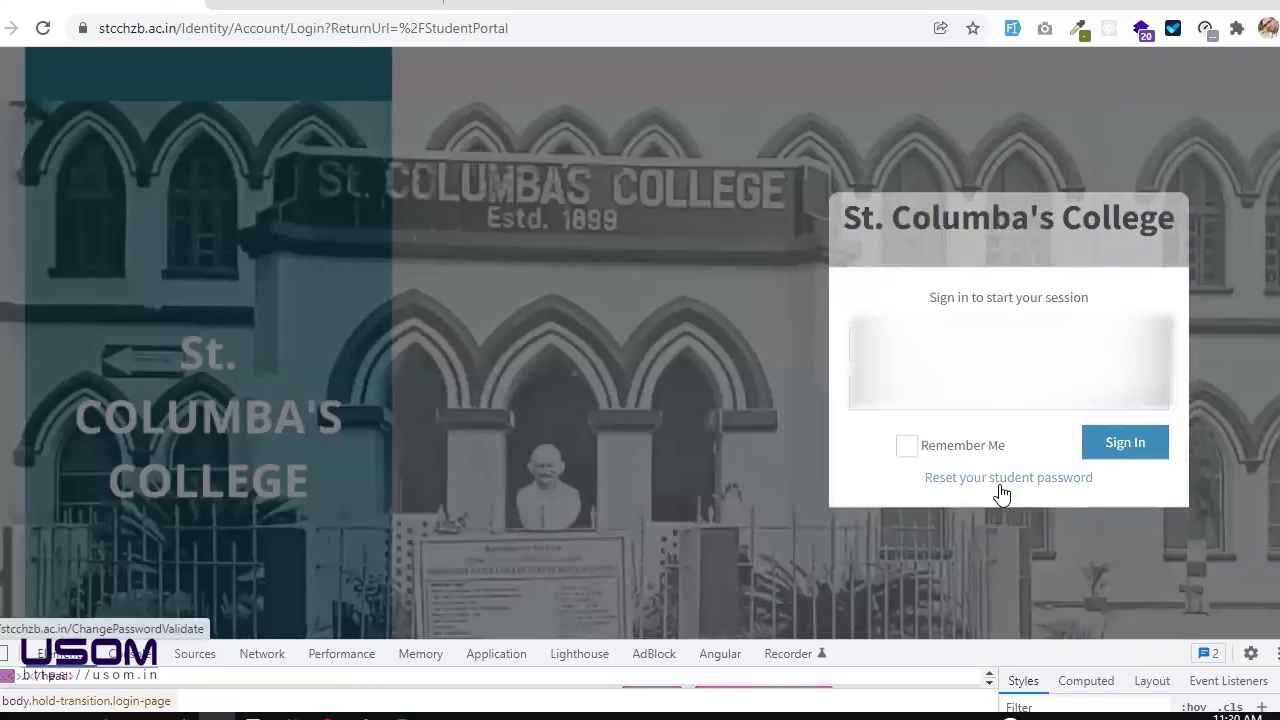
# Step: Fill in the username and password fields and sign in again
pyautogui.click(851, 344)
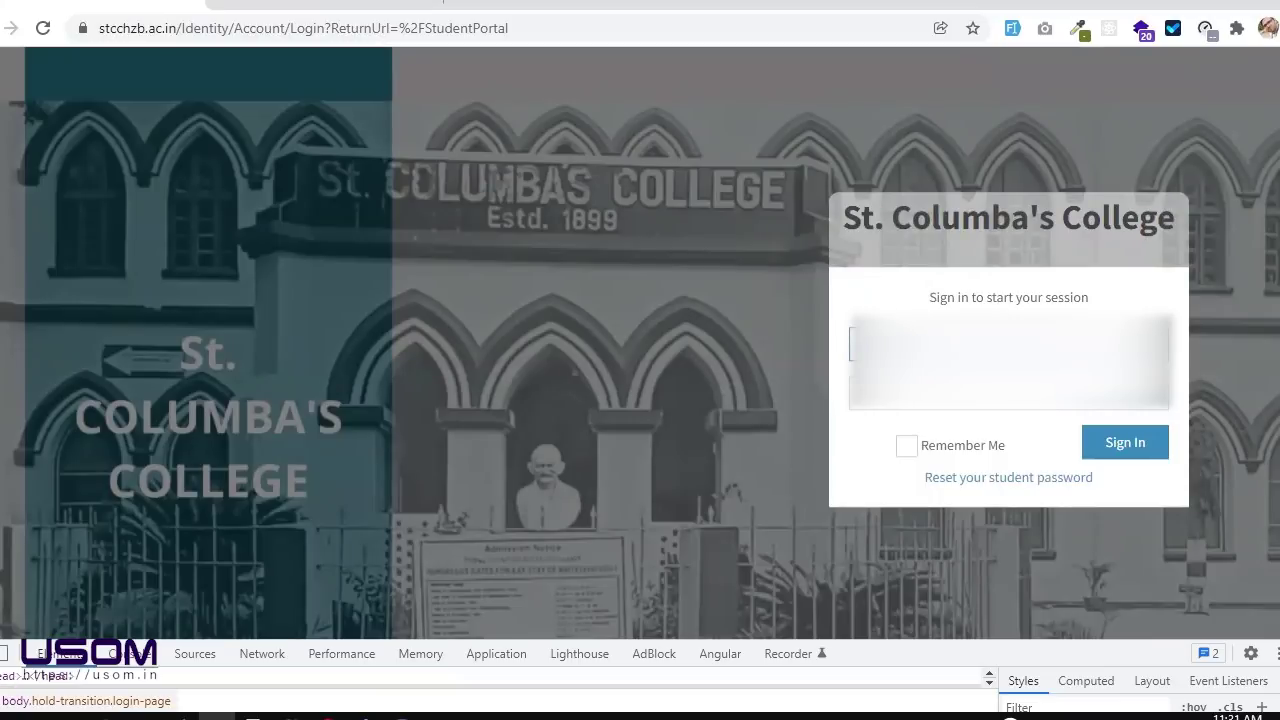
pyautogui.click(1008, 393)
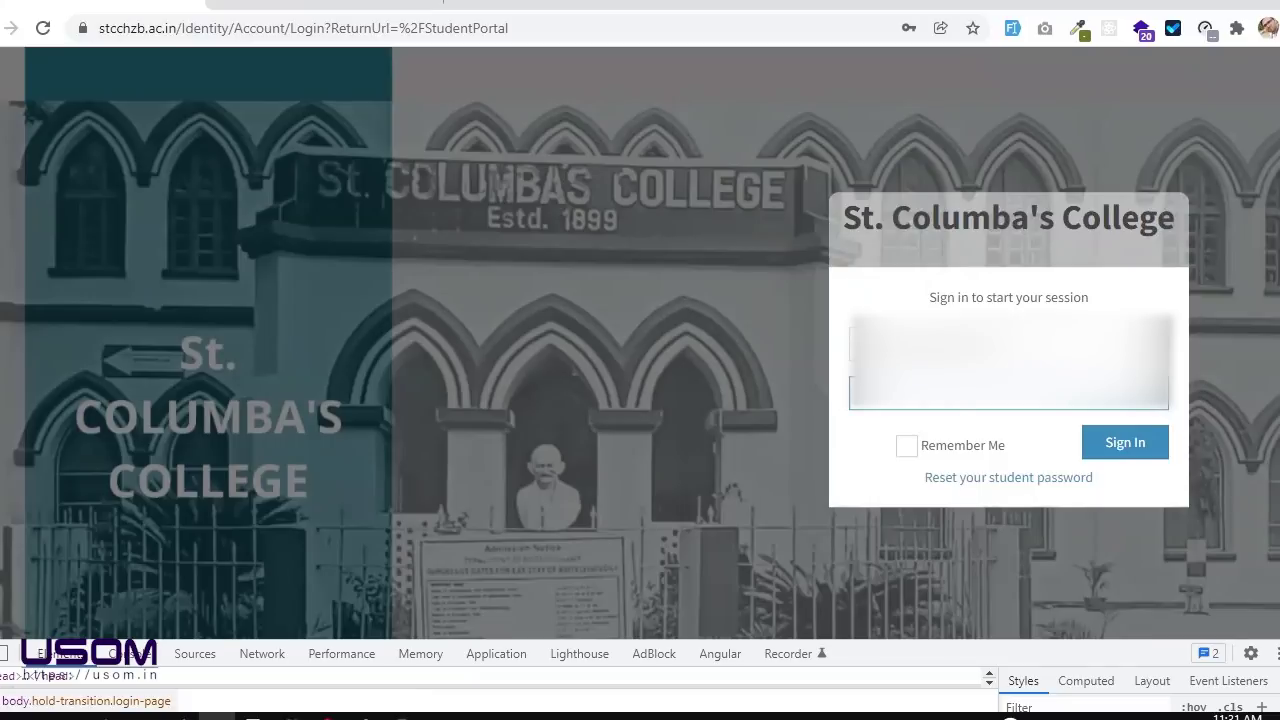
pyautogui.press('Return')
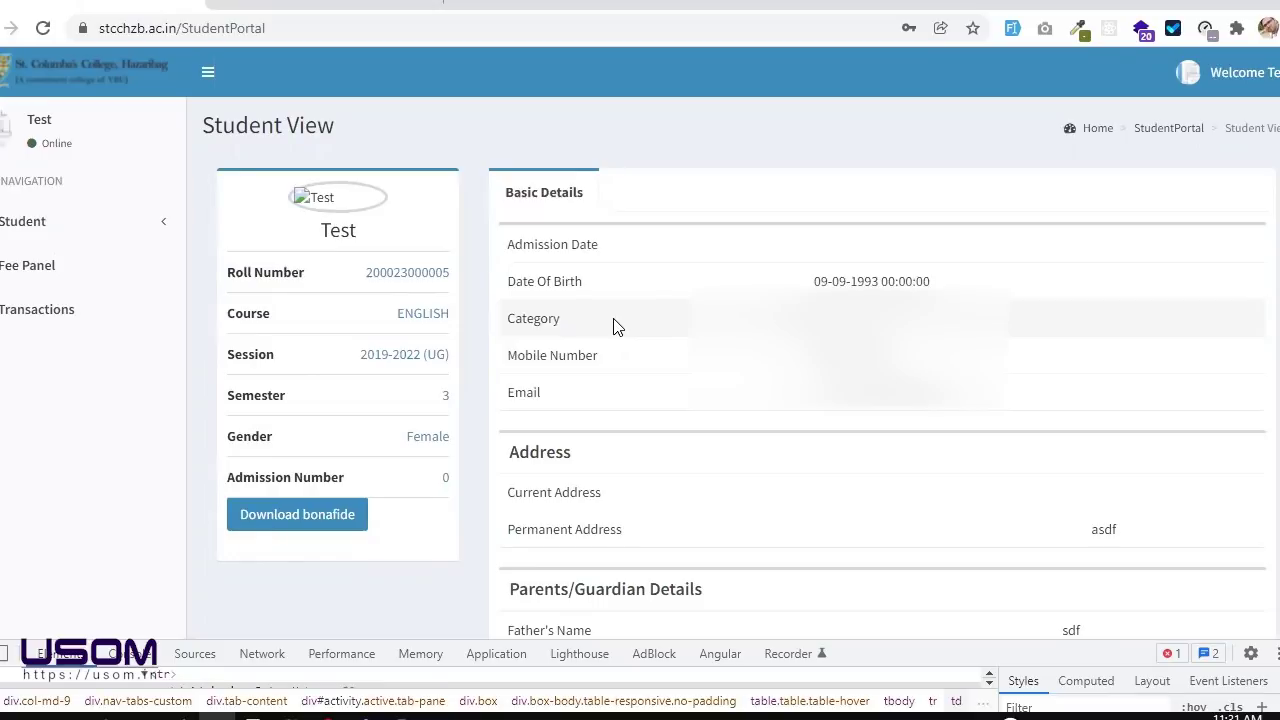
pyautogui.click(106, 272)
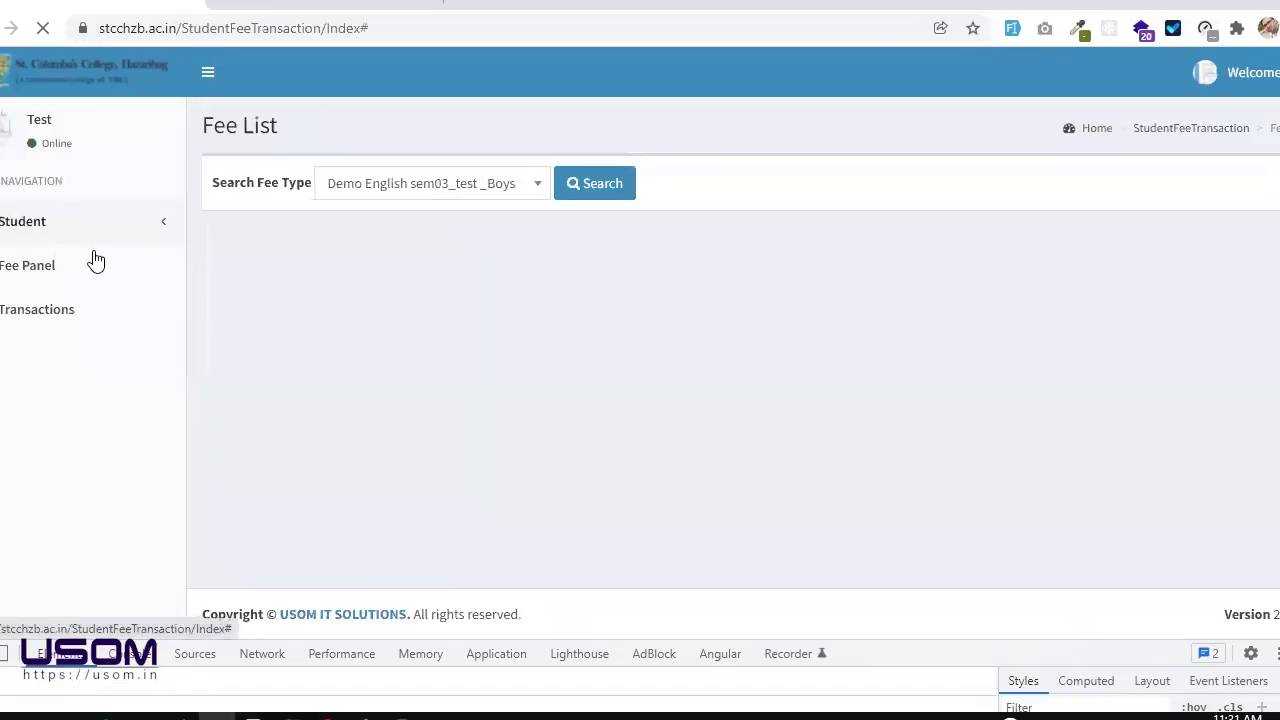
pyautogui.click(94, 240)
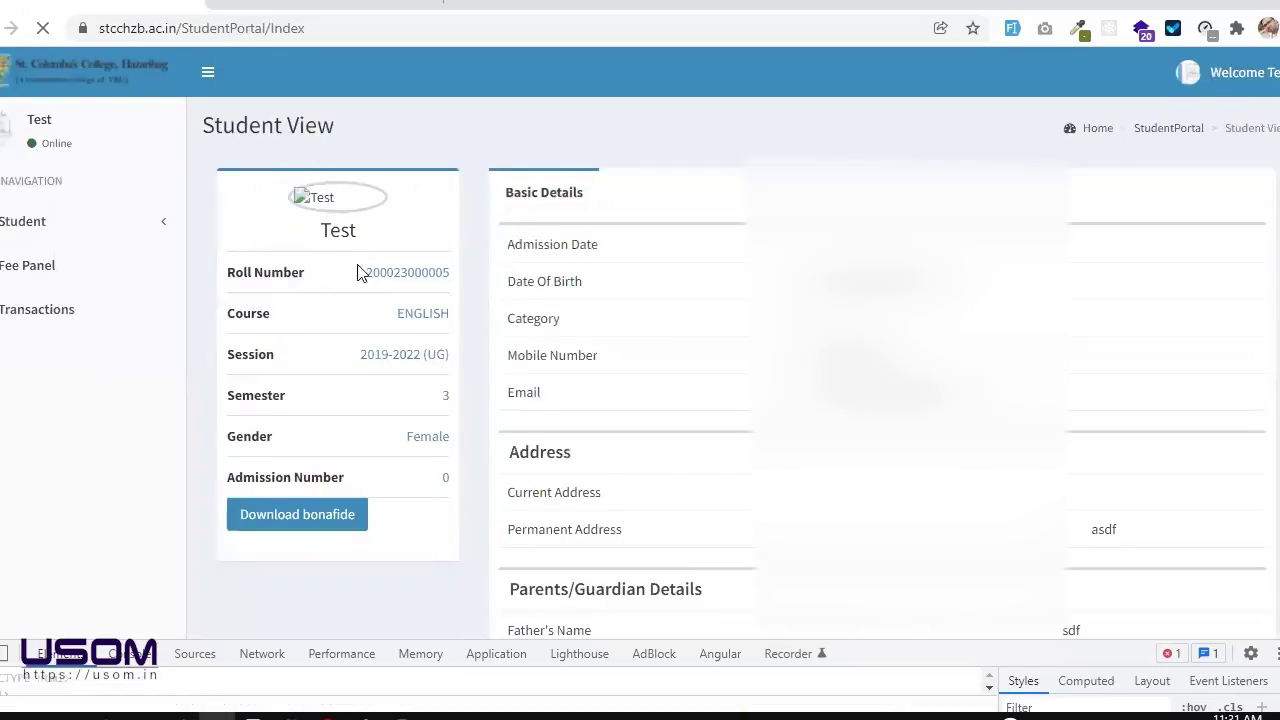
pyautogui.doubleClick(413, 276)
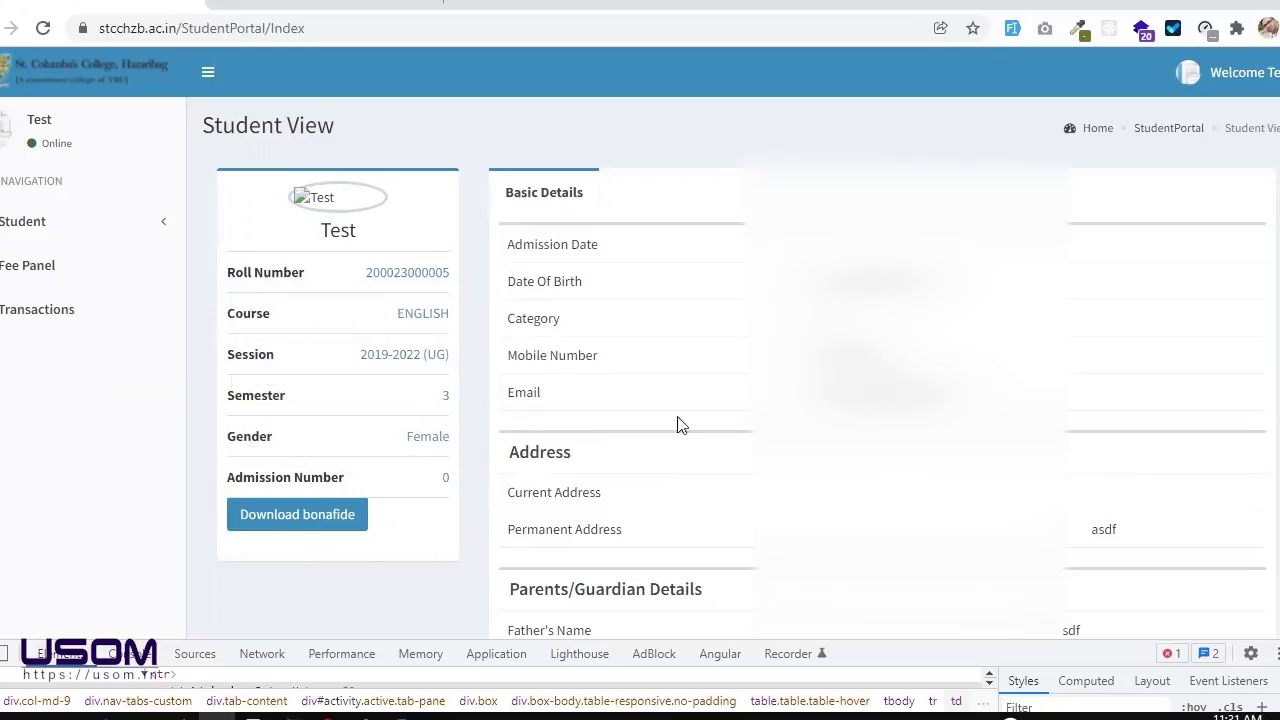
pyautogui.scroll(-5, 744, 397)
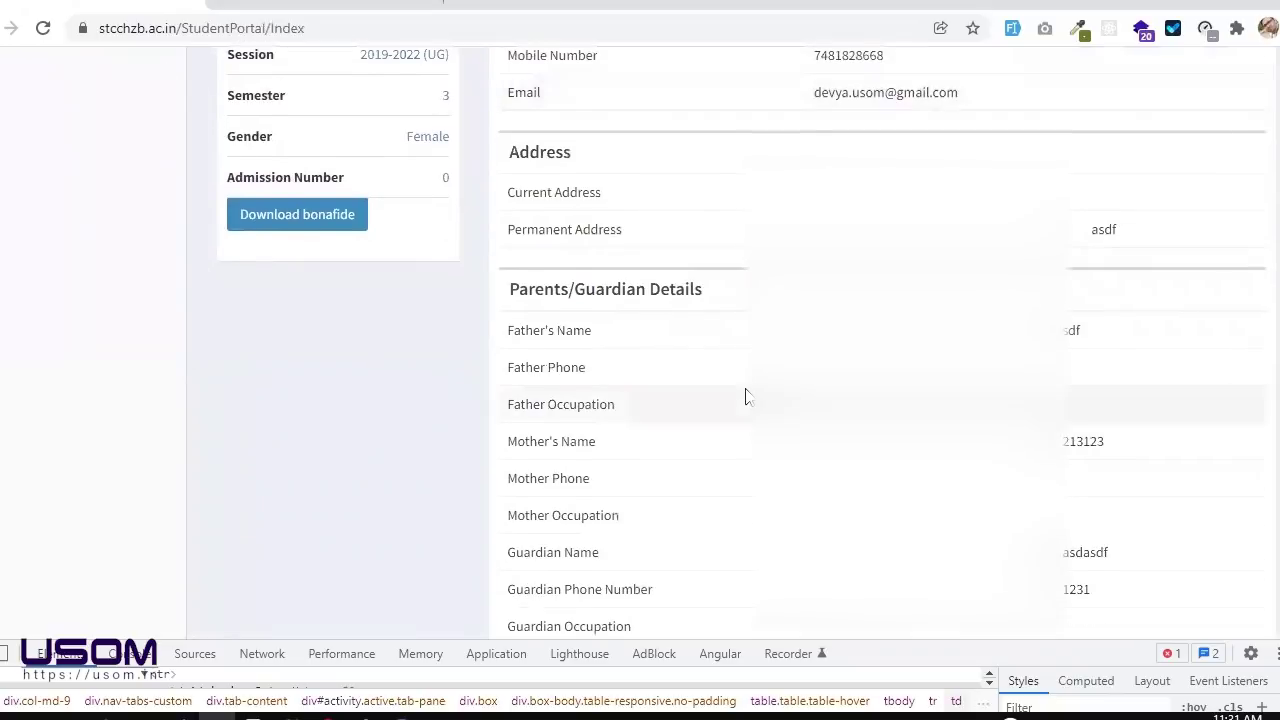
pyautogui.scroll(-1, 744, 397)
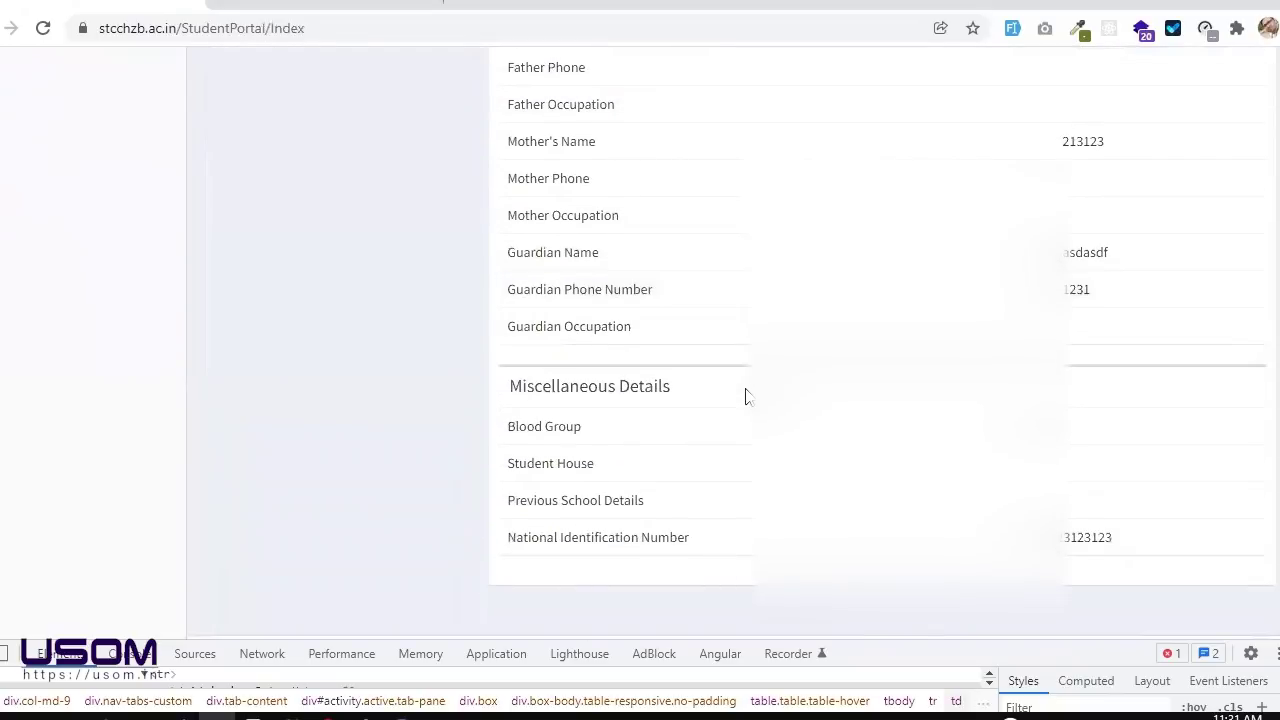
pyautogui.scroll(4, 744, 397)
pyautogui.scroll(2, 745, 397)
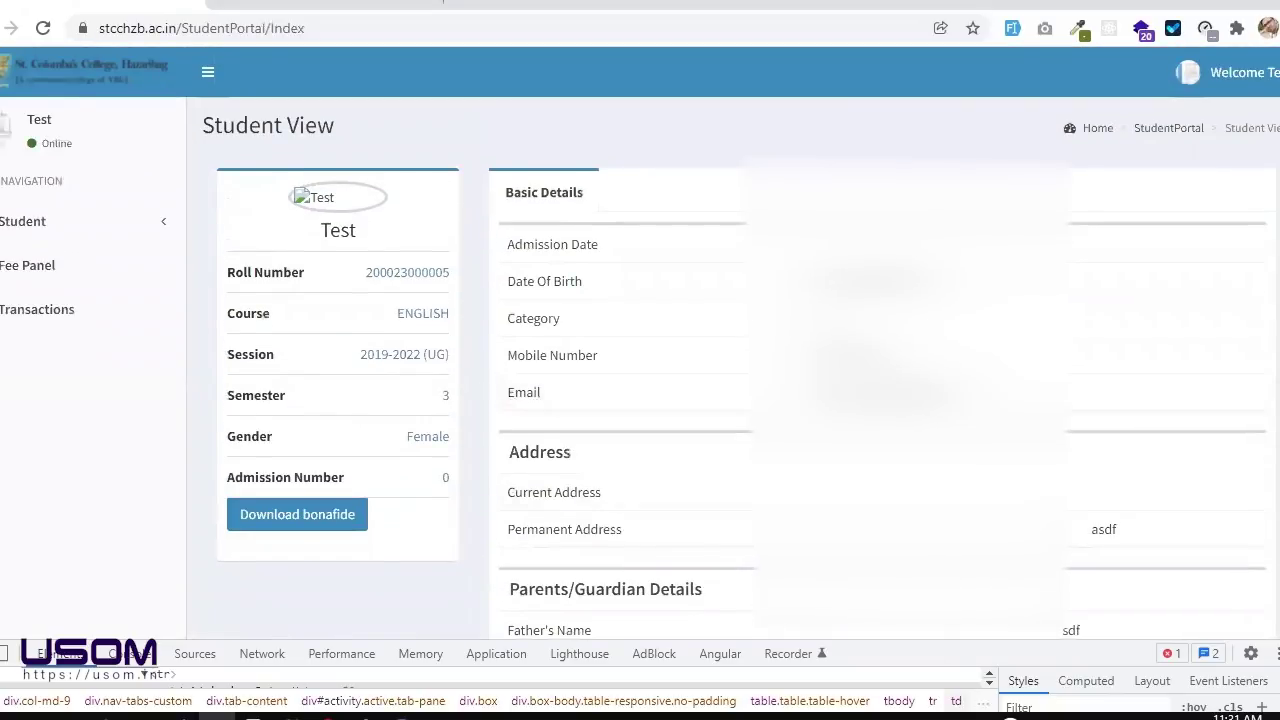
# Step: Close the developer tools and go to the Fee List page
pyautogui.press('F12')
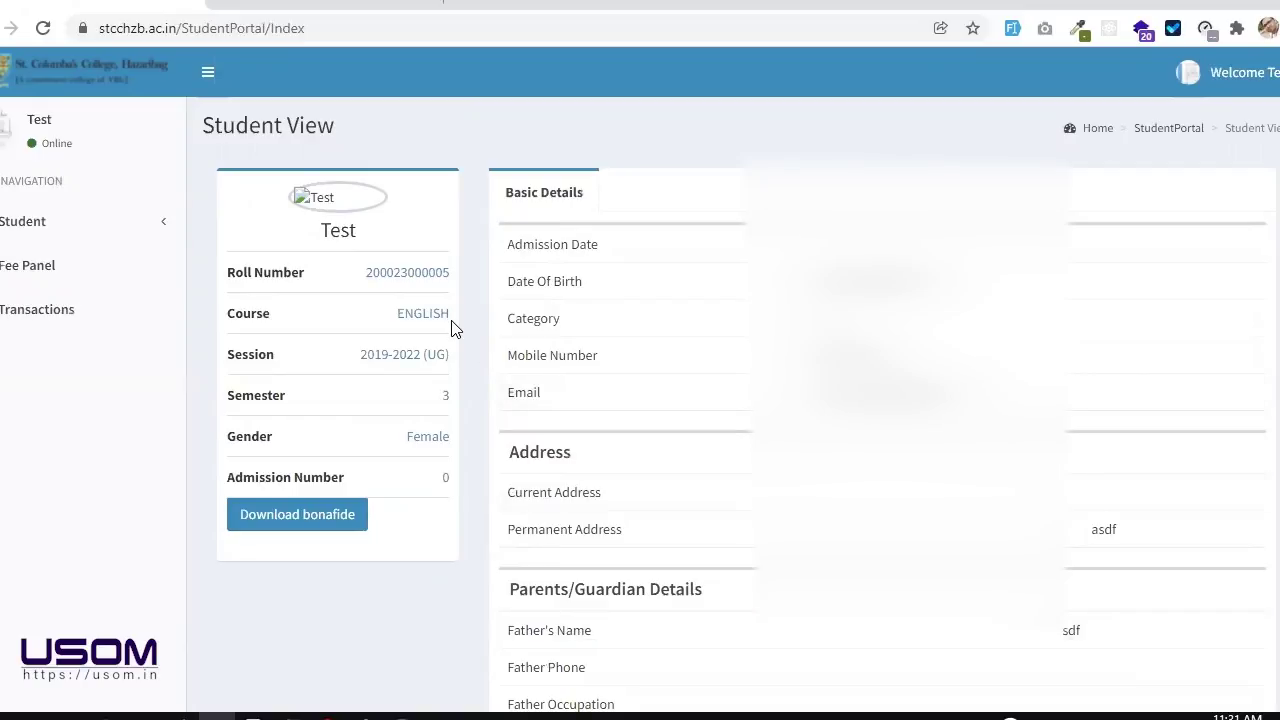
pyautogui.tripleClick(245, 306)
pyautogui.click(266, 332)
pyautogui.click(38, 272)
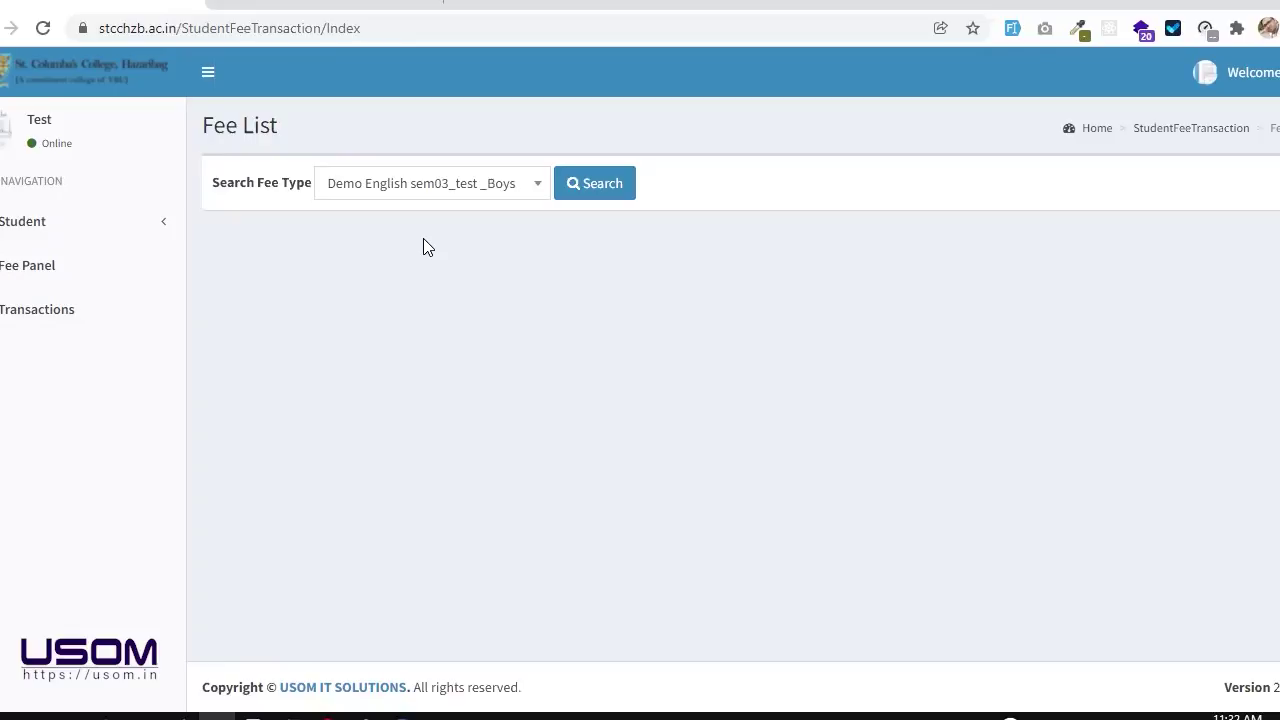
# Step: Search fees for Demo English sem03_test _Boys, listing fee 4 payable at 20
pyautogui.click(439, 199)
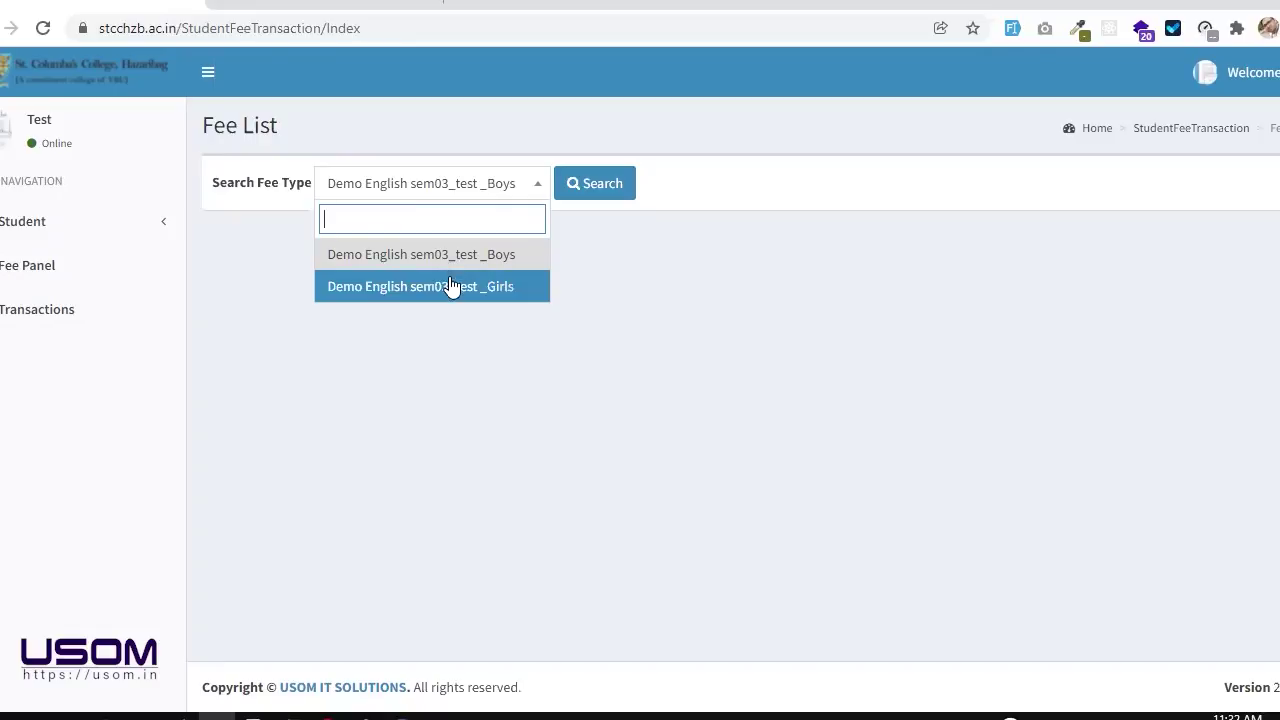
pyautogui.click(577, 262)
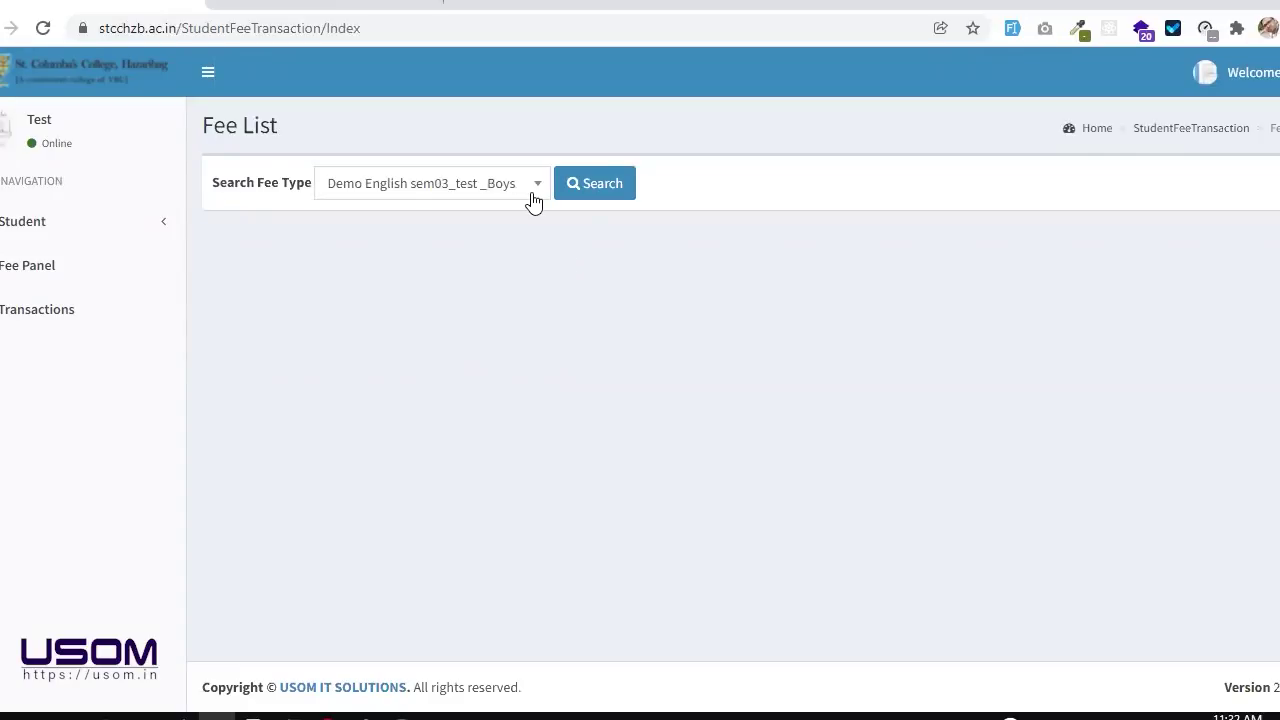
pyautogui.click(445, 193)
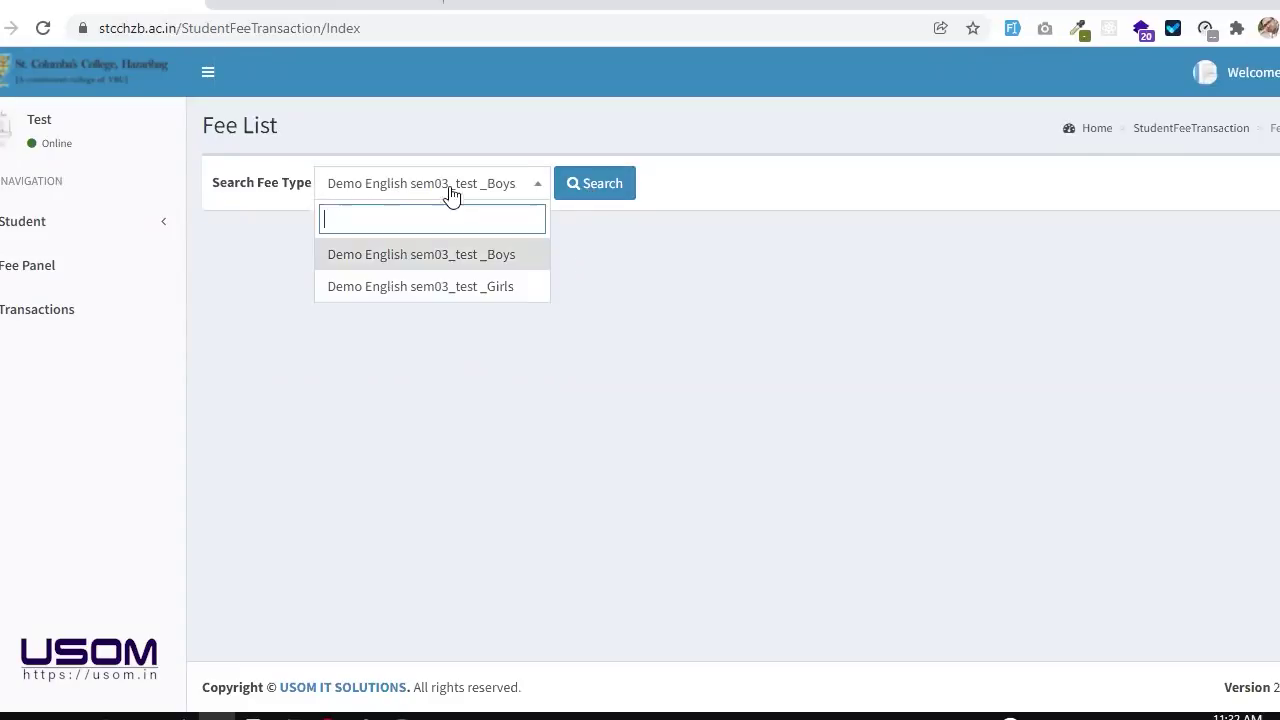
pyautogui.click(572, 200)
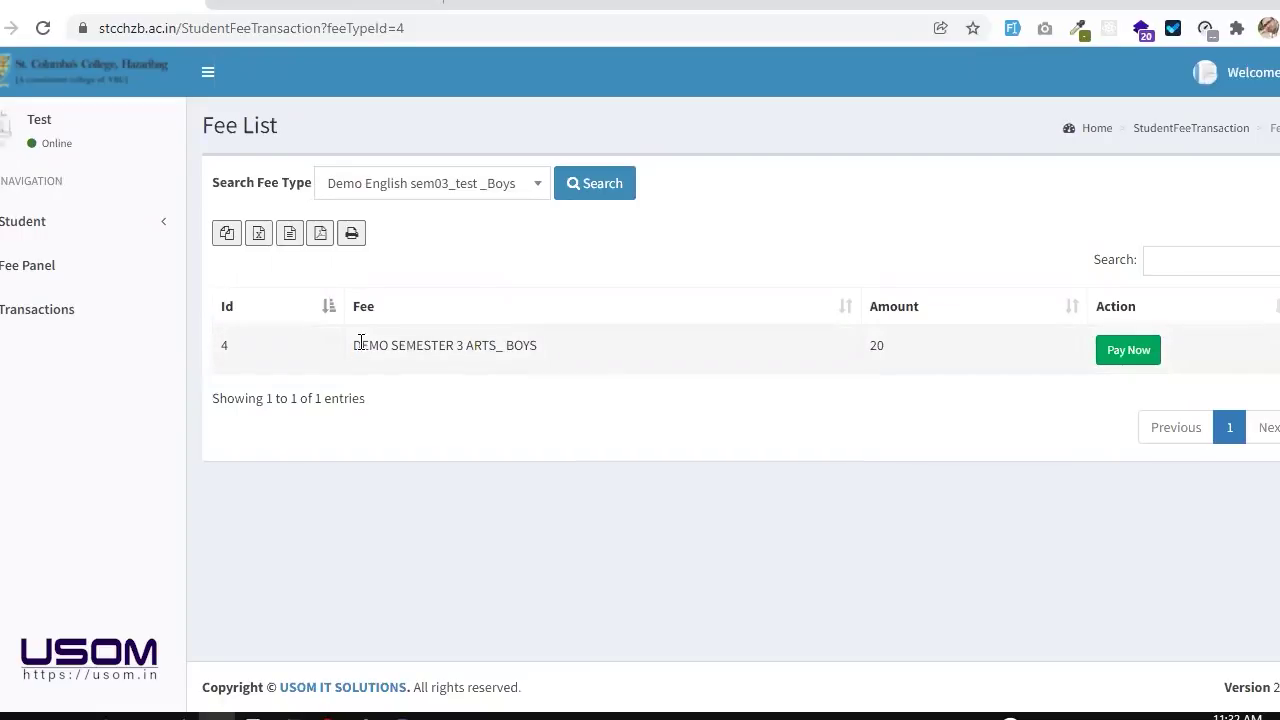
pyautogui.moveTo(355, 350); pyautogui.dragTo(543, 357)
pyautogui.moveTo(852, 350); pyautogui.dragTo(891, 355)
pyautogui.click(890, 352)
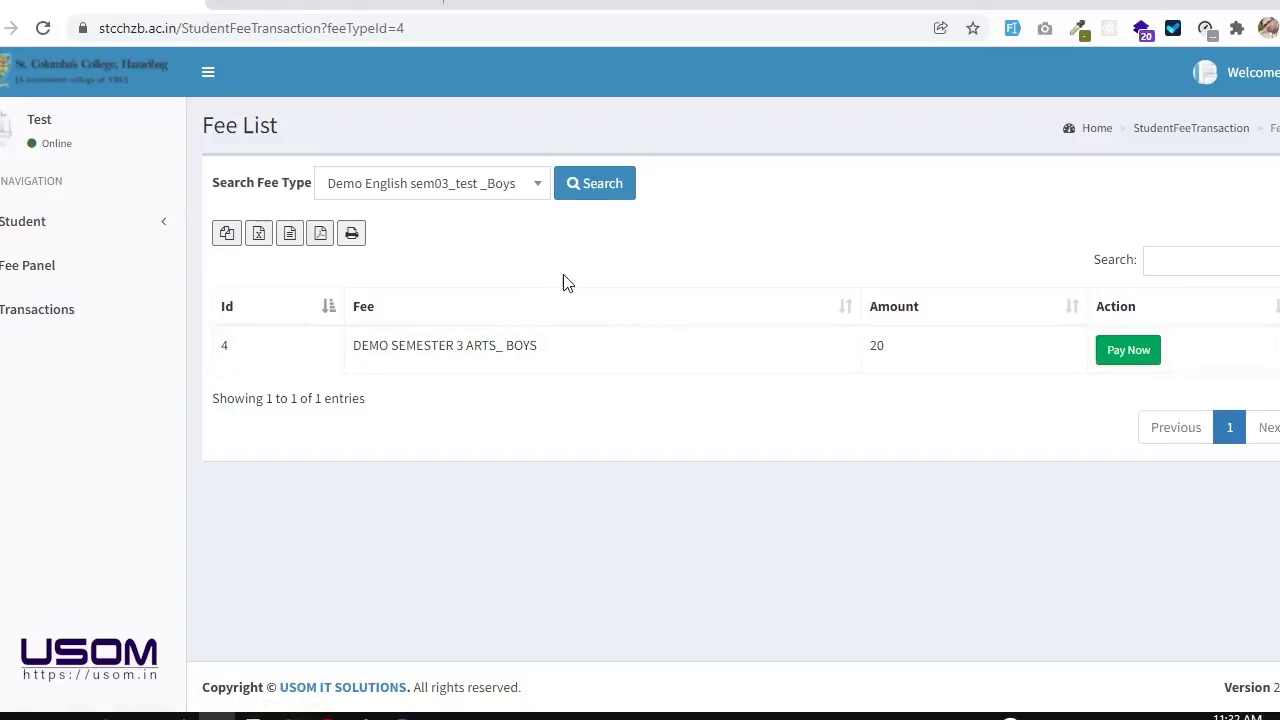
pyautogui.click(530, 192)
pyautogui.click(501, 286)
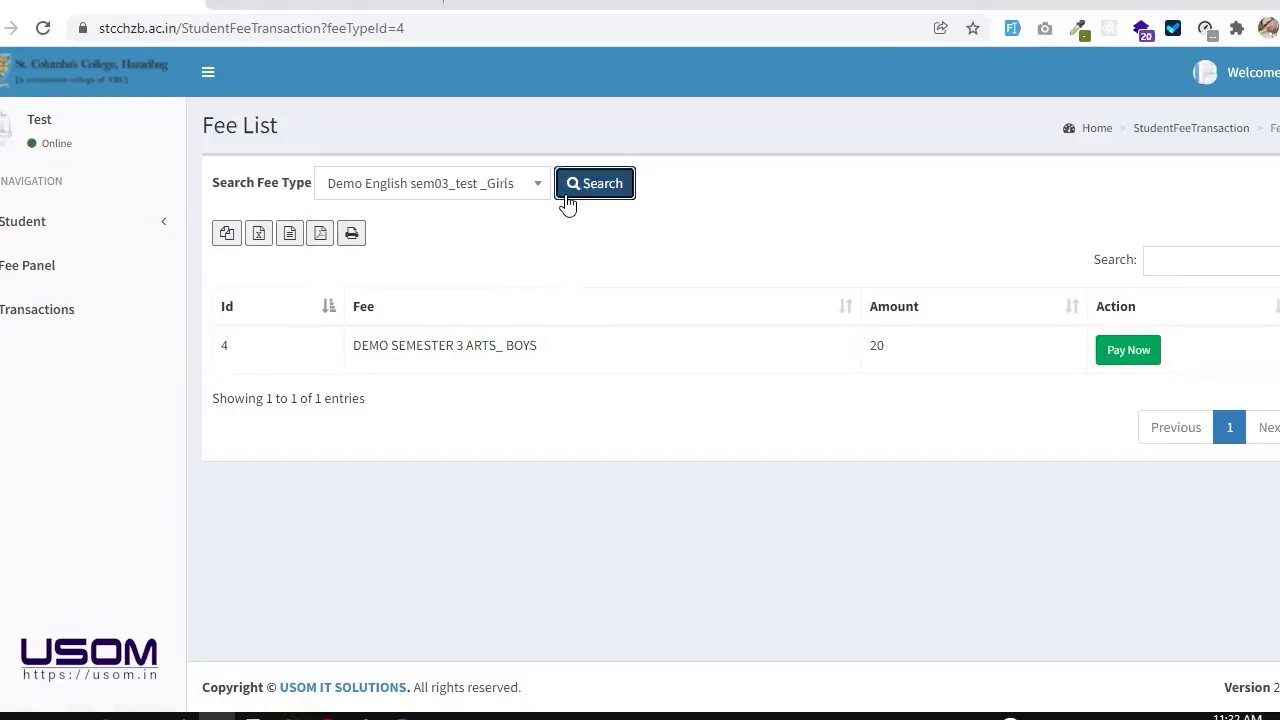
pyautogui.click(566, 195)
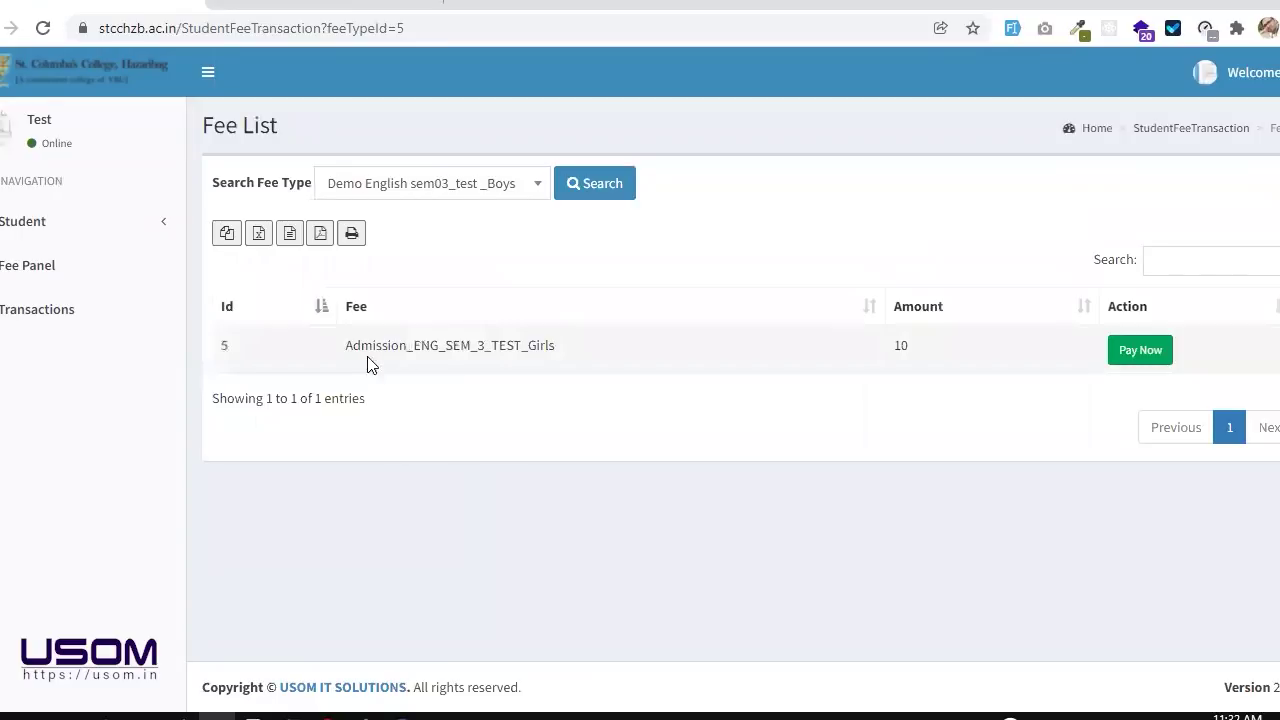
pyautogui.moveTo(351, 350); pyautogui.dragTo(406, 350)
pyautogui.click(413, 345)
pyautogui.moveTo(489, 346); pyautogui.dragTo(569, 354)
pyautogui.click(569, 354)
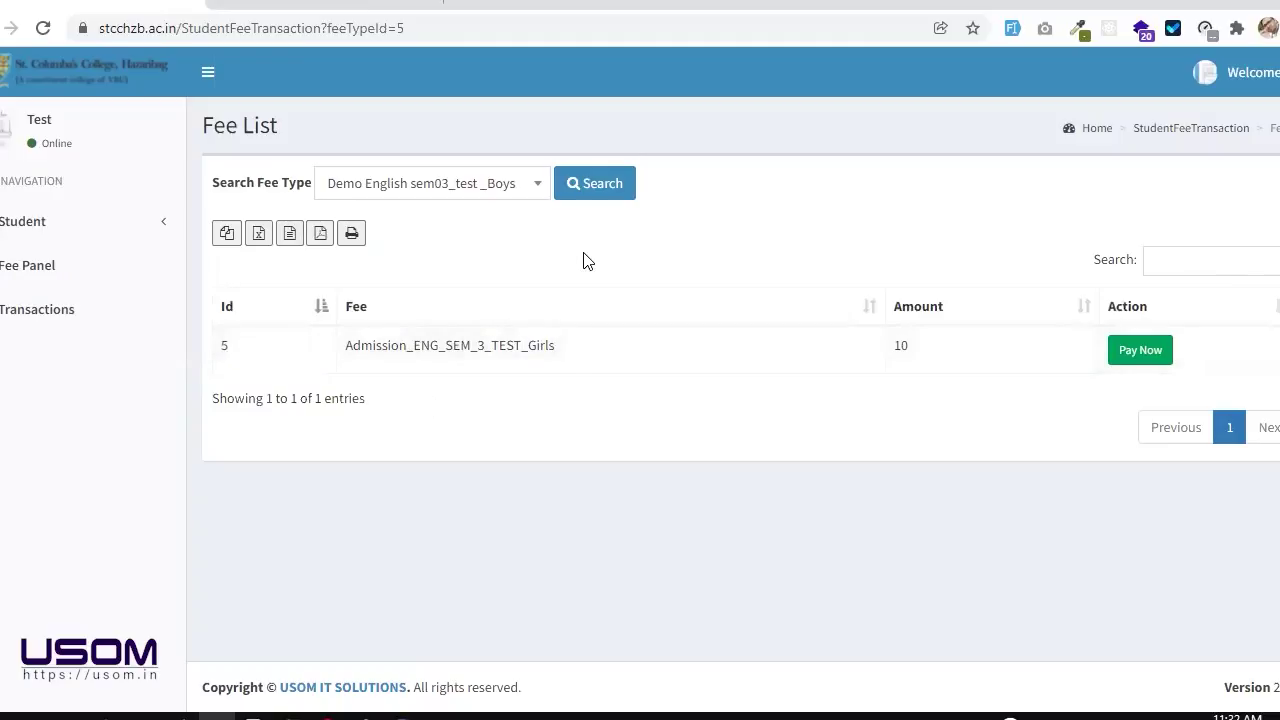
pyautogui.click(491, 207)
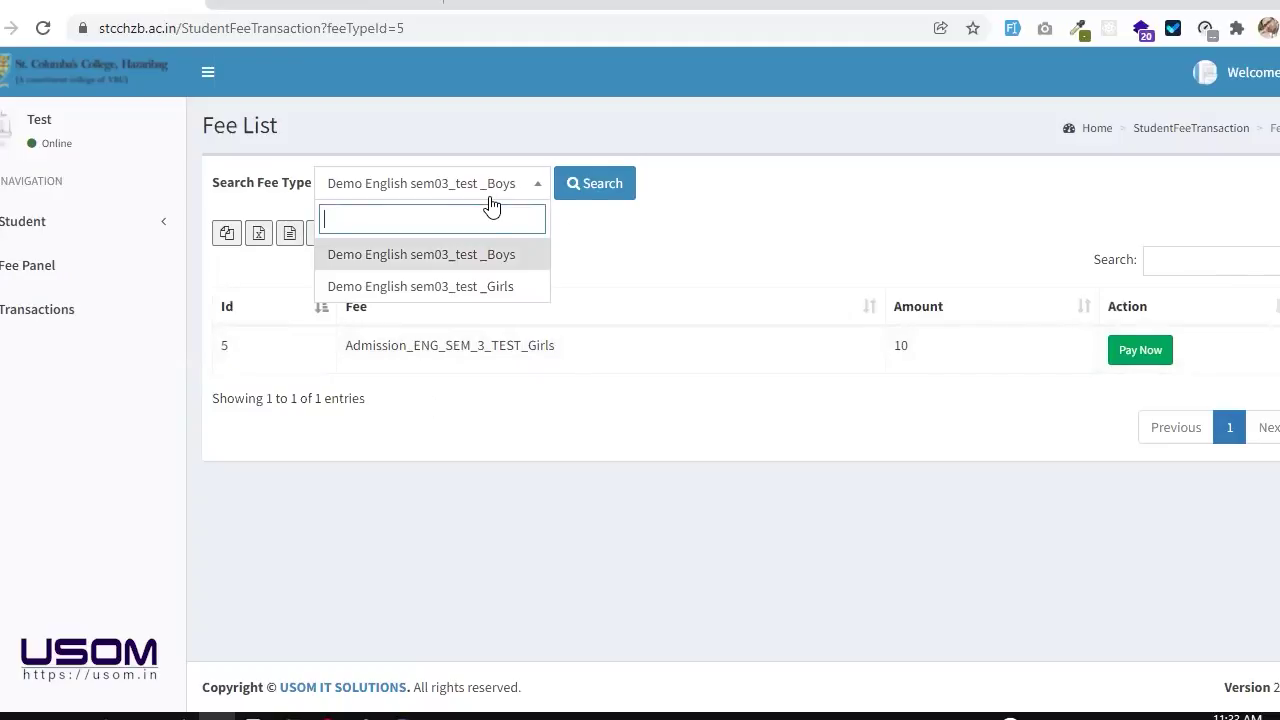
pyautogui.click(491, 287)
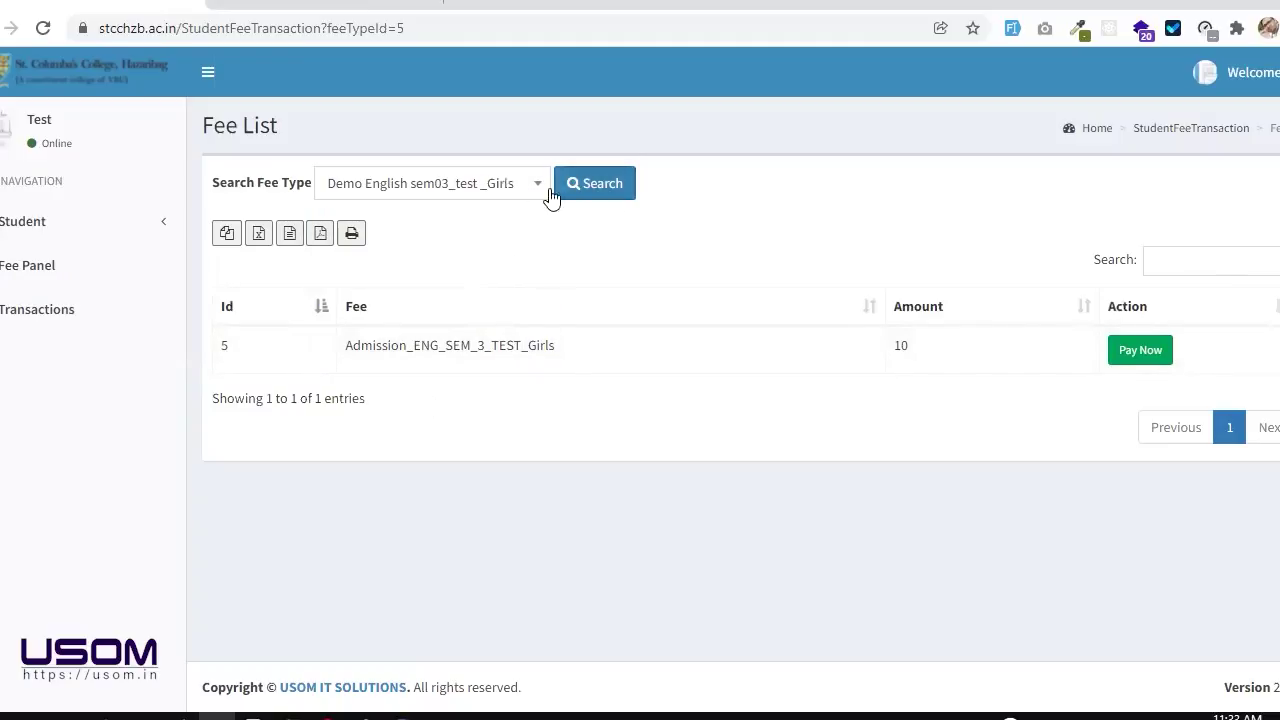
pyautogui.click(545, 190)
pyautogui.click(495, 254)
pyautogui.click(598, 192)
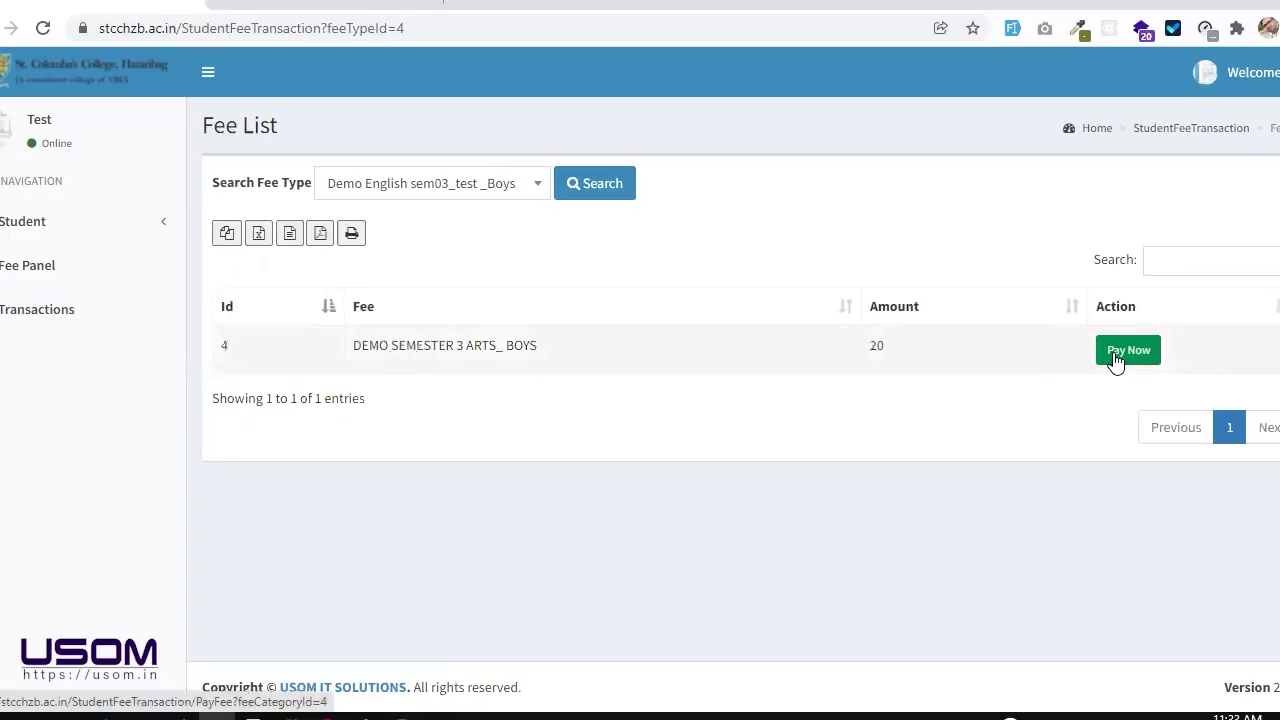
# Step: View fee 4's breakdown (demo Ad, total 20), then return to the Fee Panel
pyautogui.click(1116, 361)
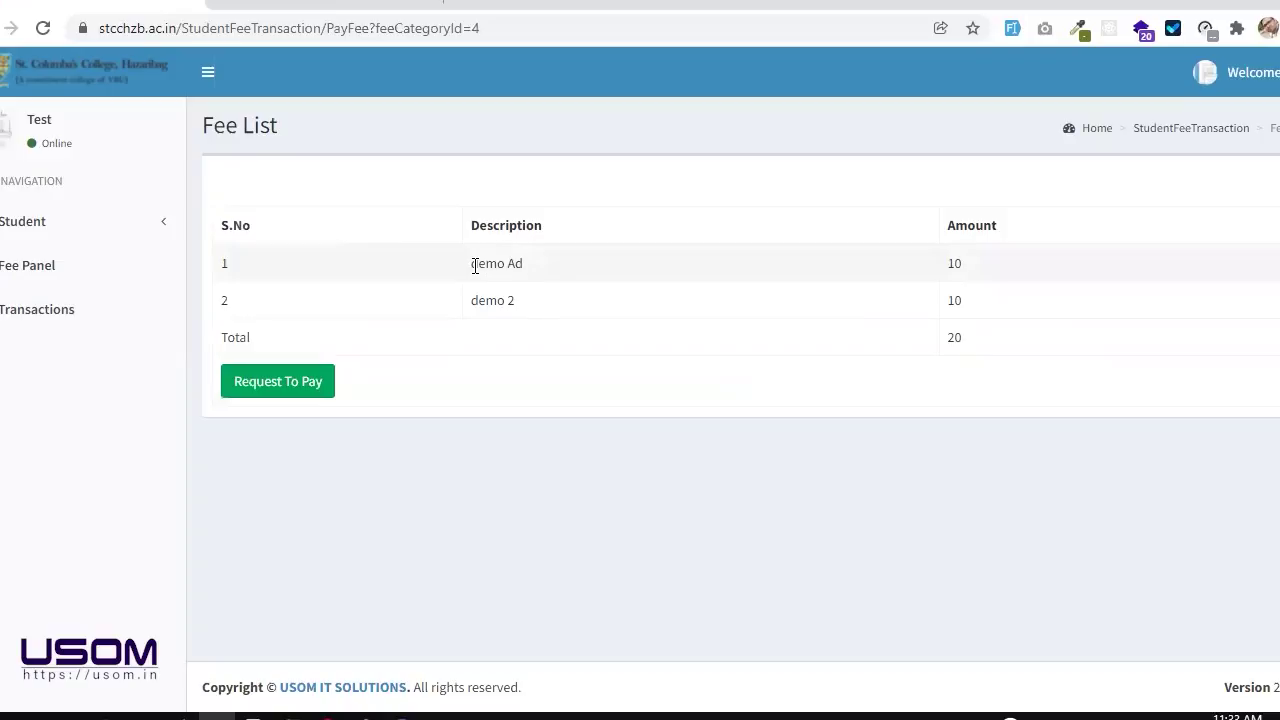
pyautogui.moveTo(475, 266); pyautogui.dragTo(531, 271)
pyautogui.click(531, 271)
pyautogui.moveTo(966, 343); pyautogui.dragTo(922, 344)
pyautogui.click(924, 344)
pyautogui.click(146, 279)
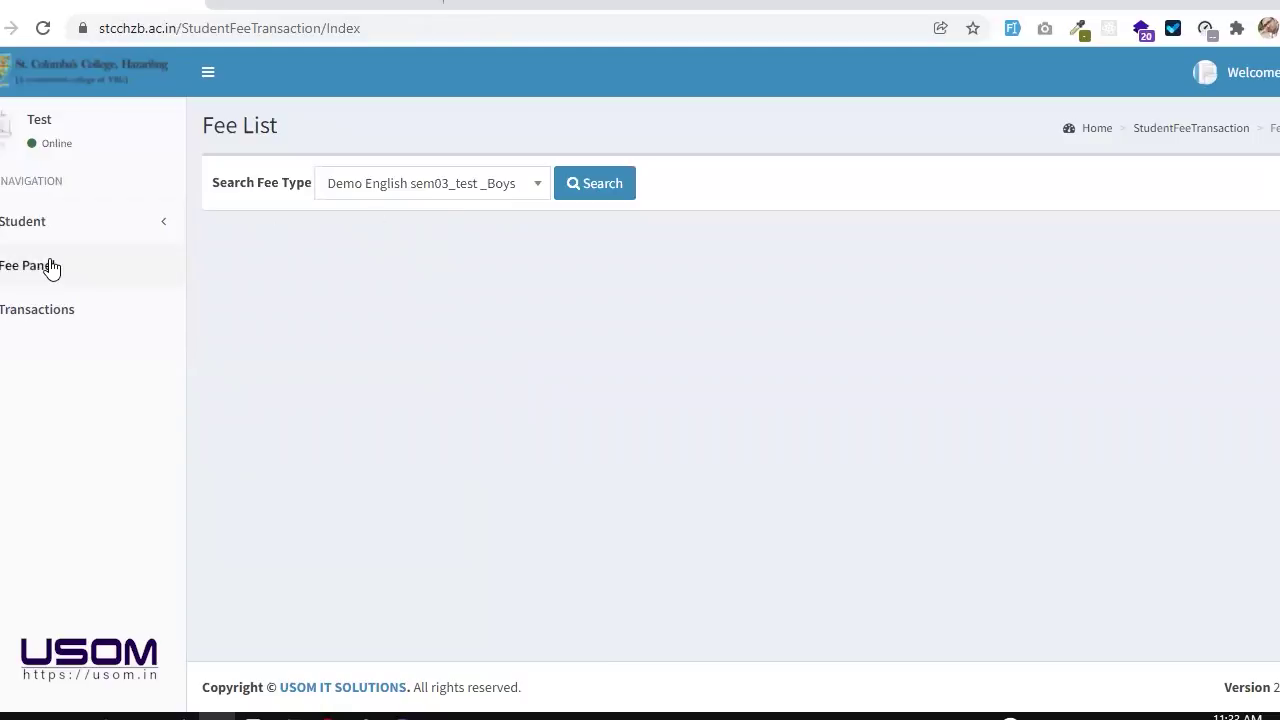
# Step: Search the Boys fee type again and reopen its payment breakdown
pyautogui.click(49, 266)
pyautogui.click(488, 194)
pyautogui.click(595, 188)
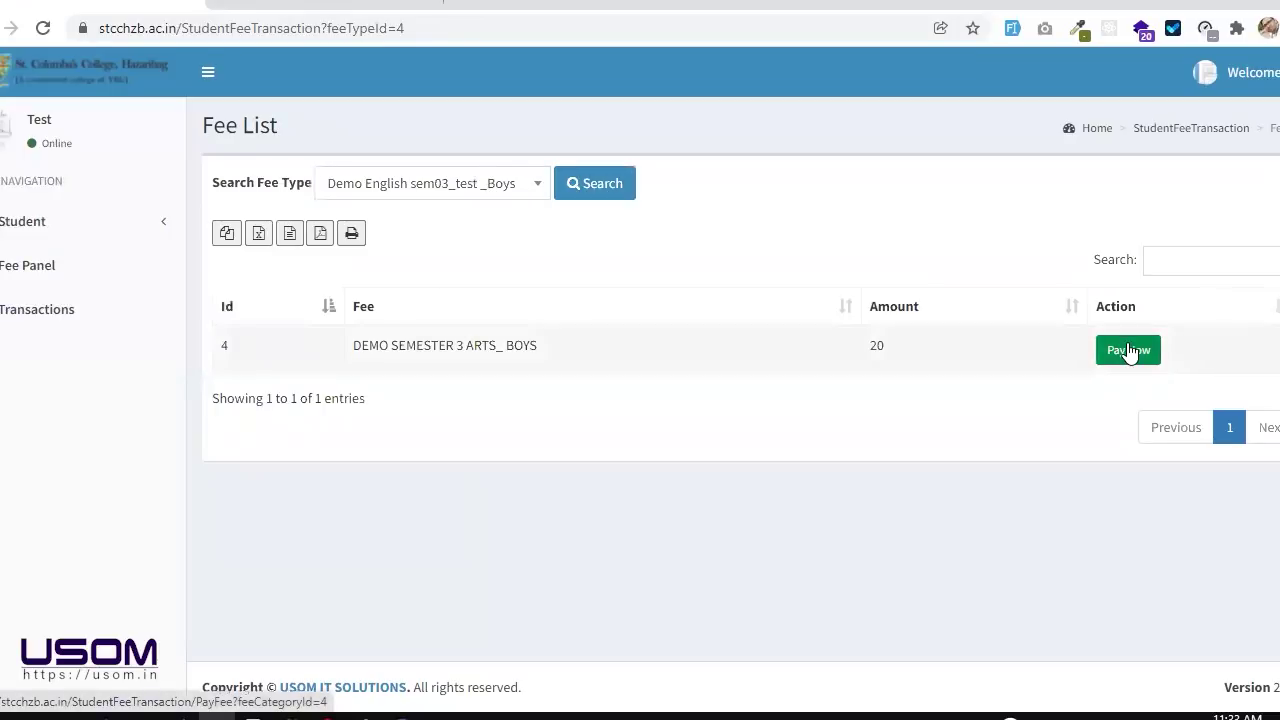
pyautogui.click(1128, 350)
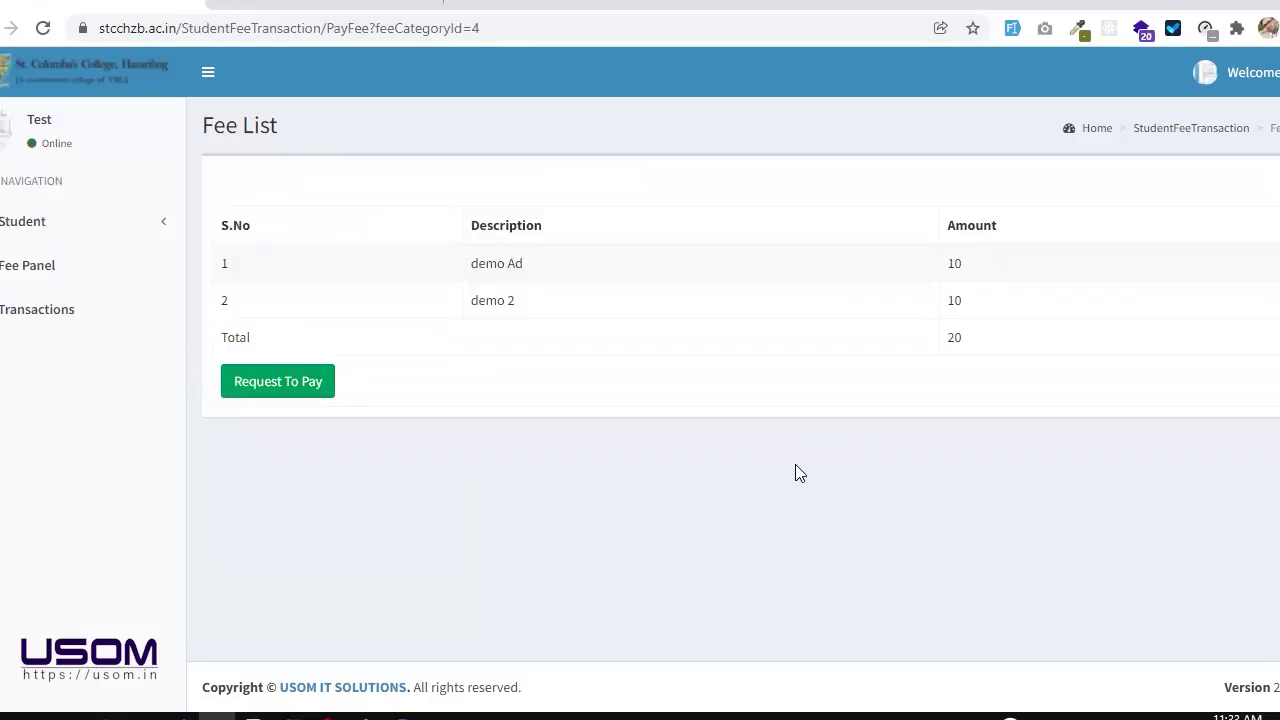
# Step: Search the _Girls fee type and open the Admission_ENG_SEM_3_TEST_Girls breakdown (demo1, 10)
pyautogui.click(117, 268)
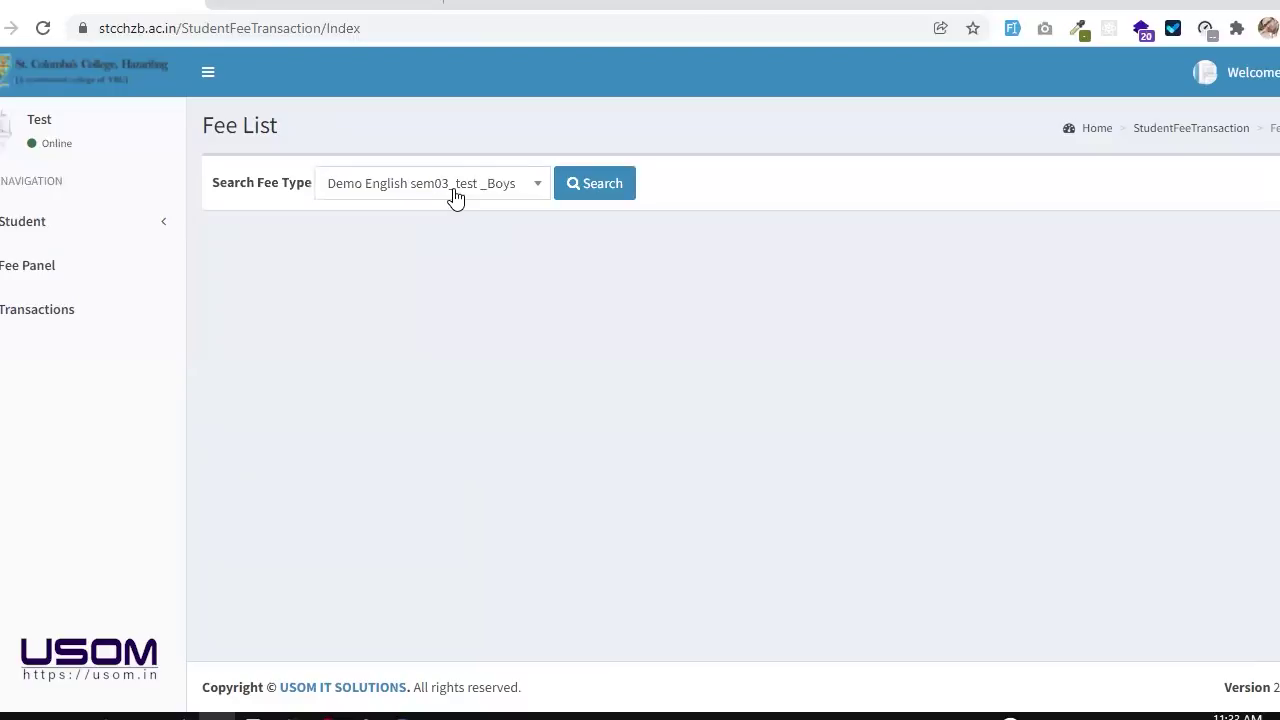
pyautogui.click(451, 188)
pyautogui.click(465, 286)
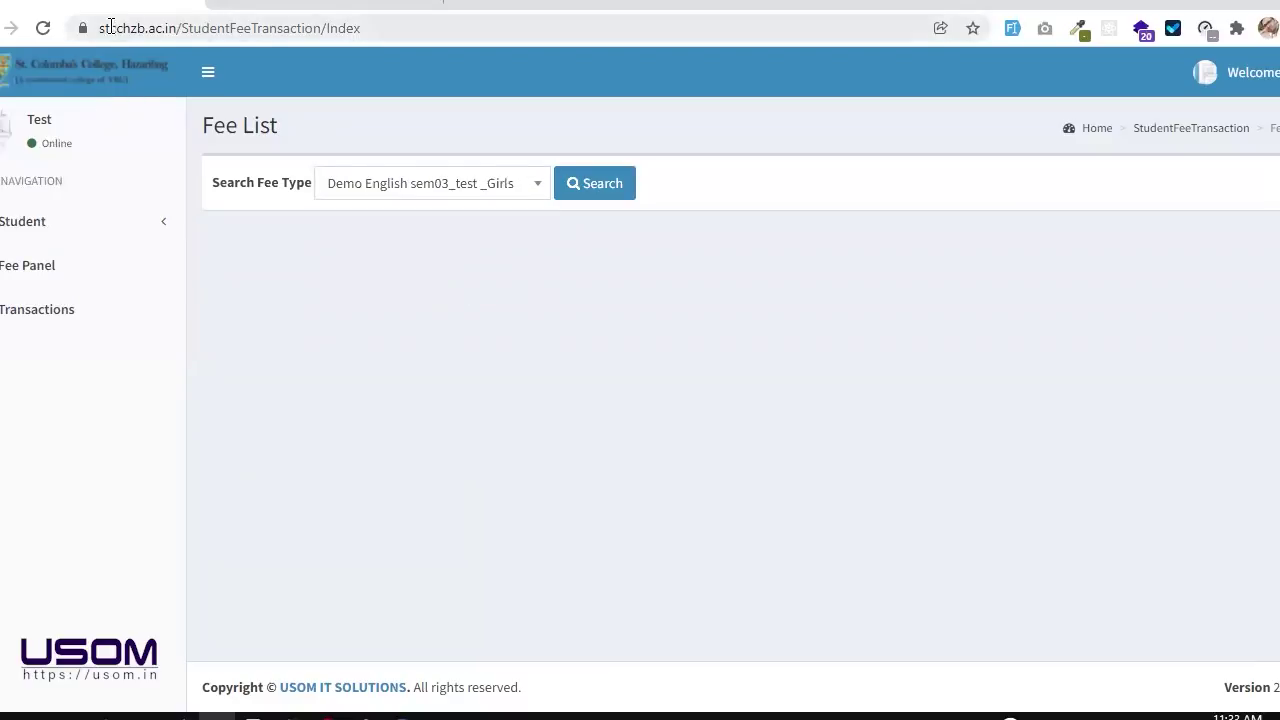
pyautogui.moveTo(104, 28); pyautogui.dragTo(175, 38)
pyautogui.click(553, 290)
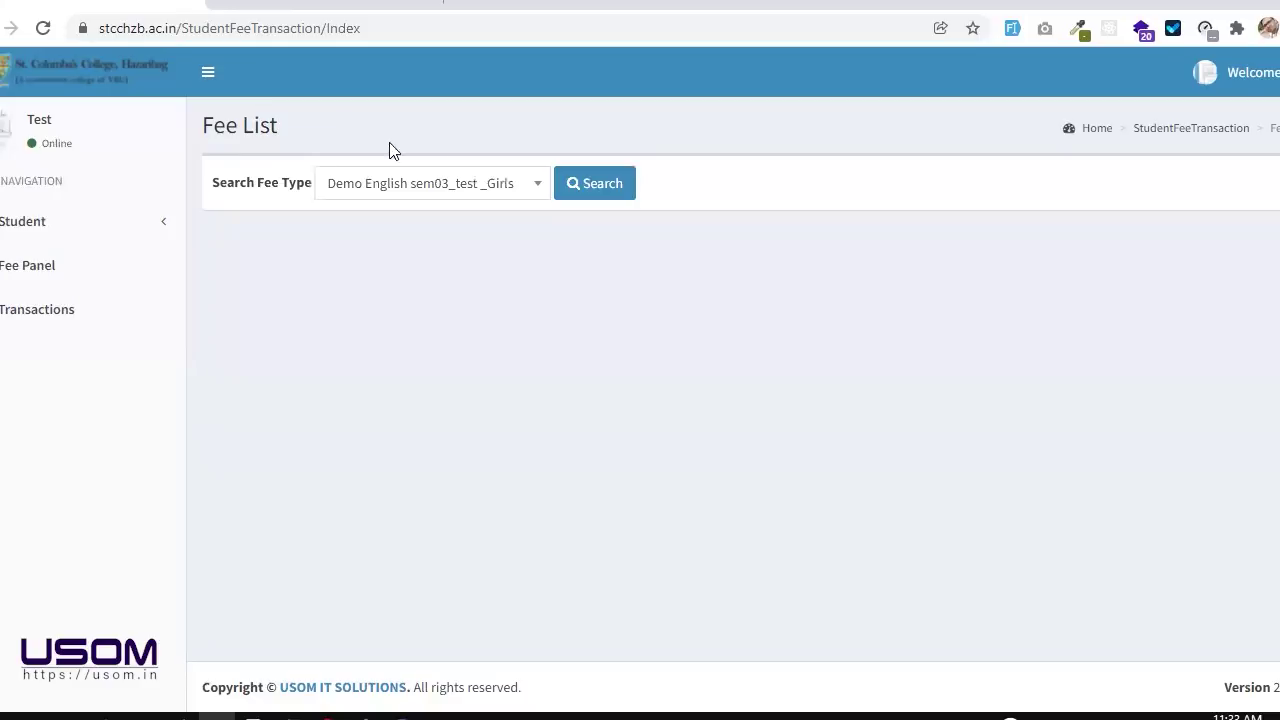
pyautogui.click(603, 195)
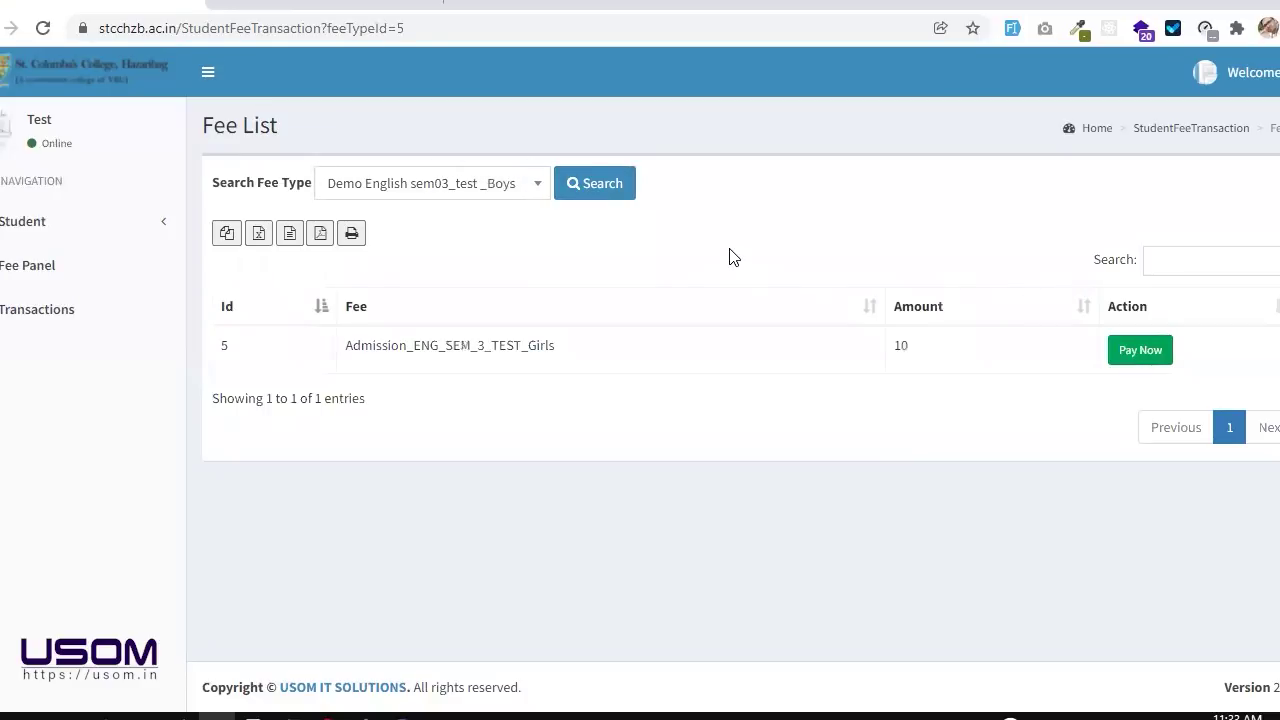
pyautogui.click(1133, 356)
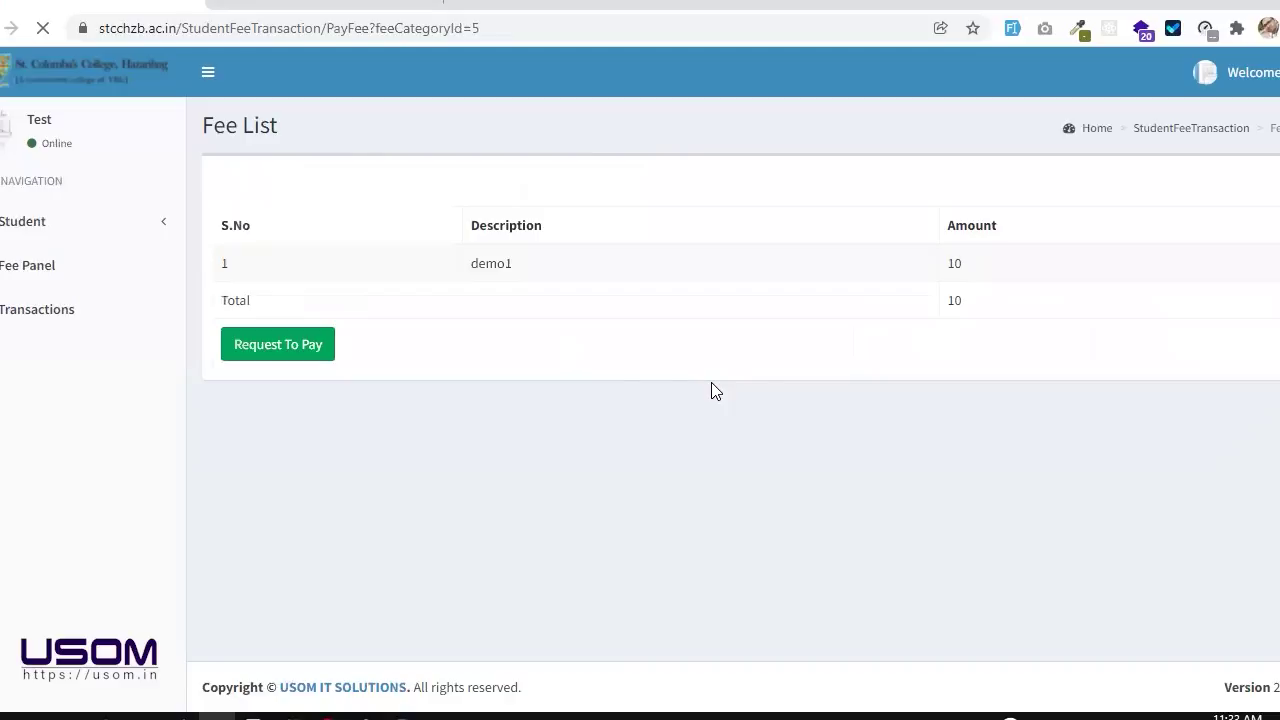
pyautogui.moveTo(449, 271); pyautogui.dragTo(563, 266)
pyautogui.click(563, 266)
# Step: Run a fast.com speed test in a new tab (4.1 Mbps), then return to the portal
pyautogui.click(467, 3)
pyautogui.write('fsa')
pyautogui.press('BackSpace')
pyautogui.press('BackSpace')
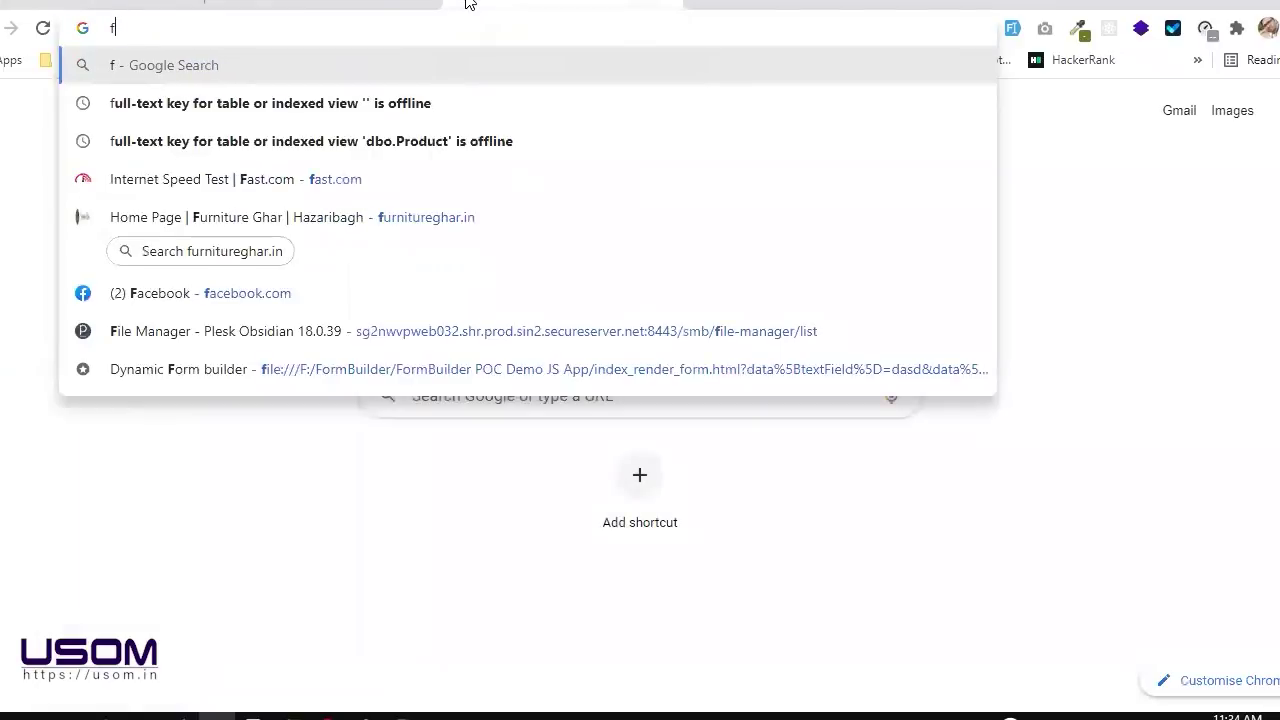
pyautogui.write('ast')
pyautogui.press('Return')
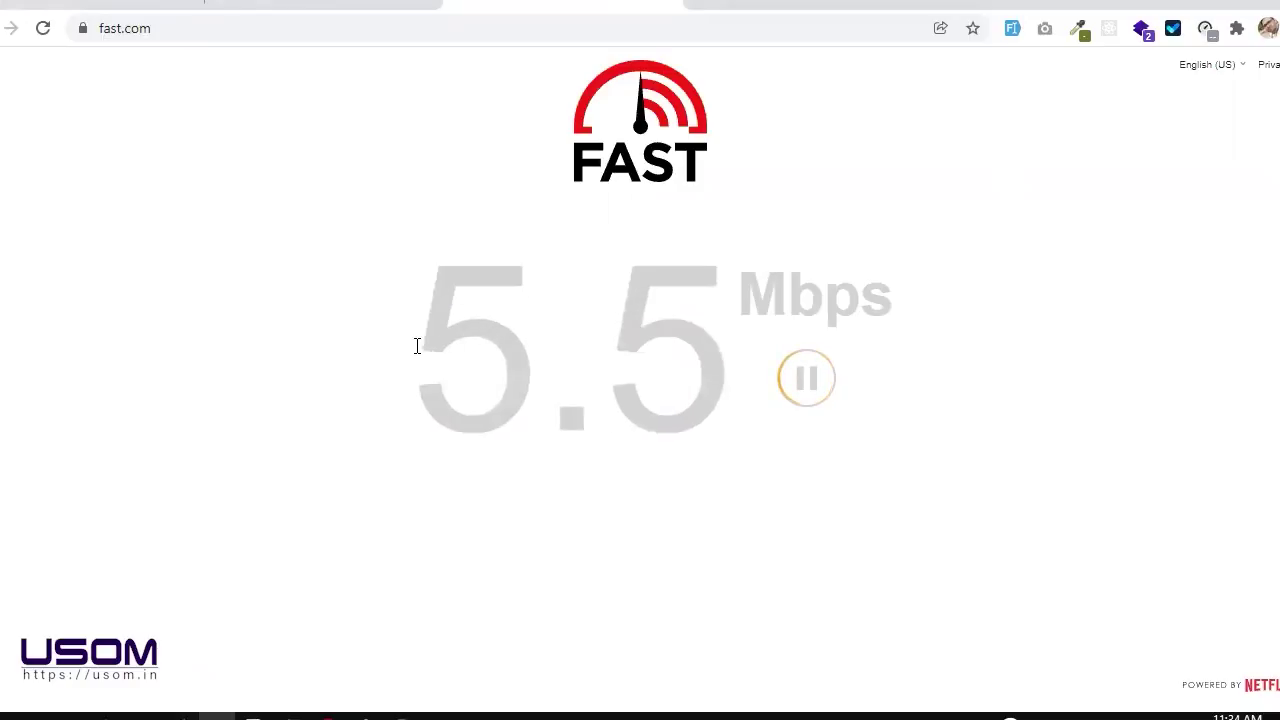
pyautogui.moveTo(417, 346); pyautogui.dragTo(767, 290)
pyautogui.click(767, 290)
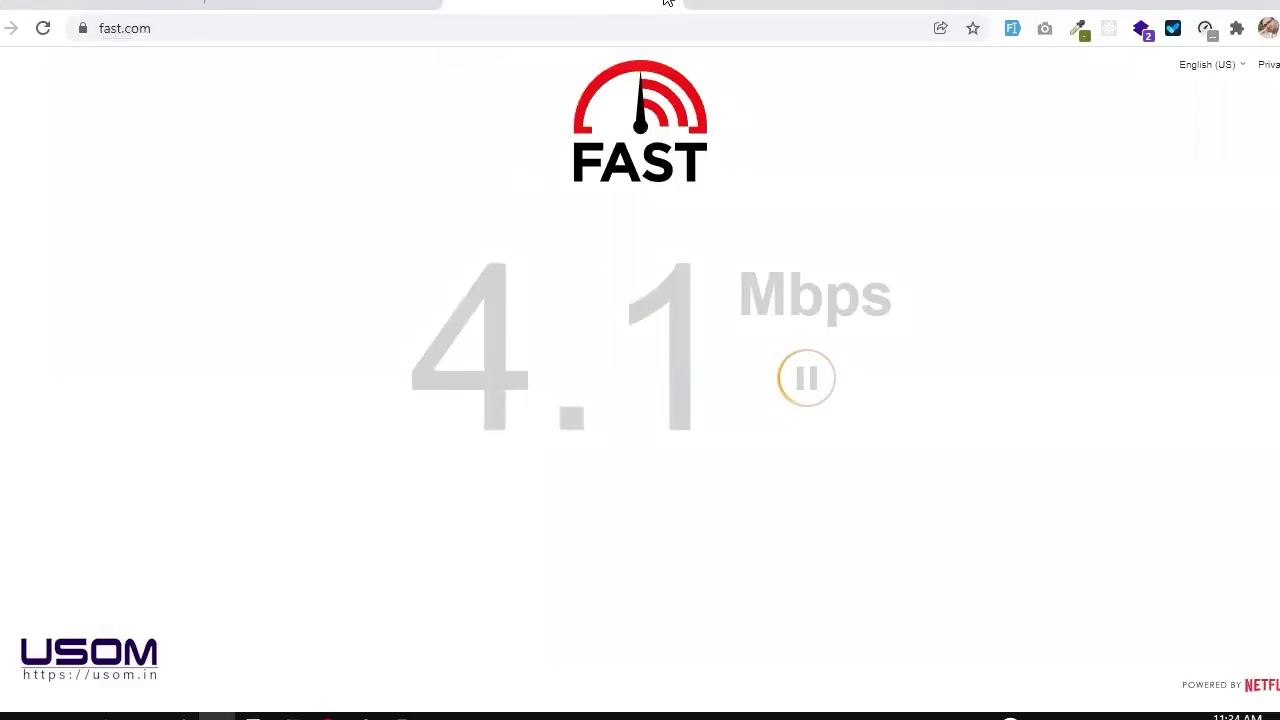
pyautogui.click(130, 3)
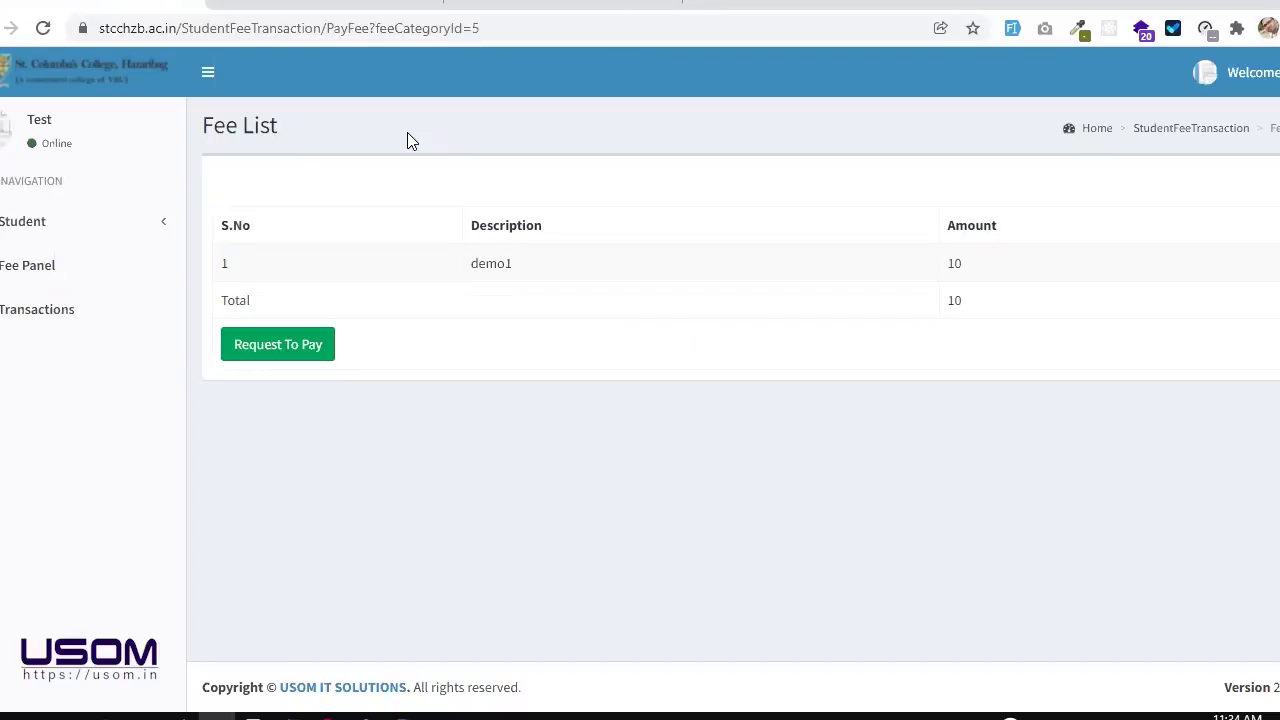
# Step: Search the _Girls fee type and Request To Pay the Admission row's 10 fee
pyautogui.click(137, 254)
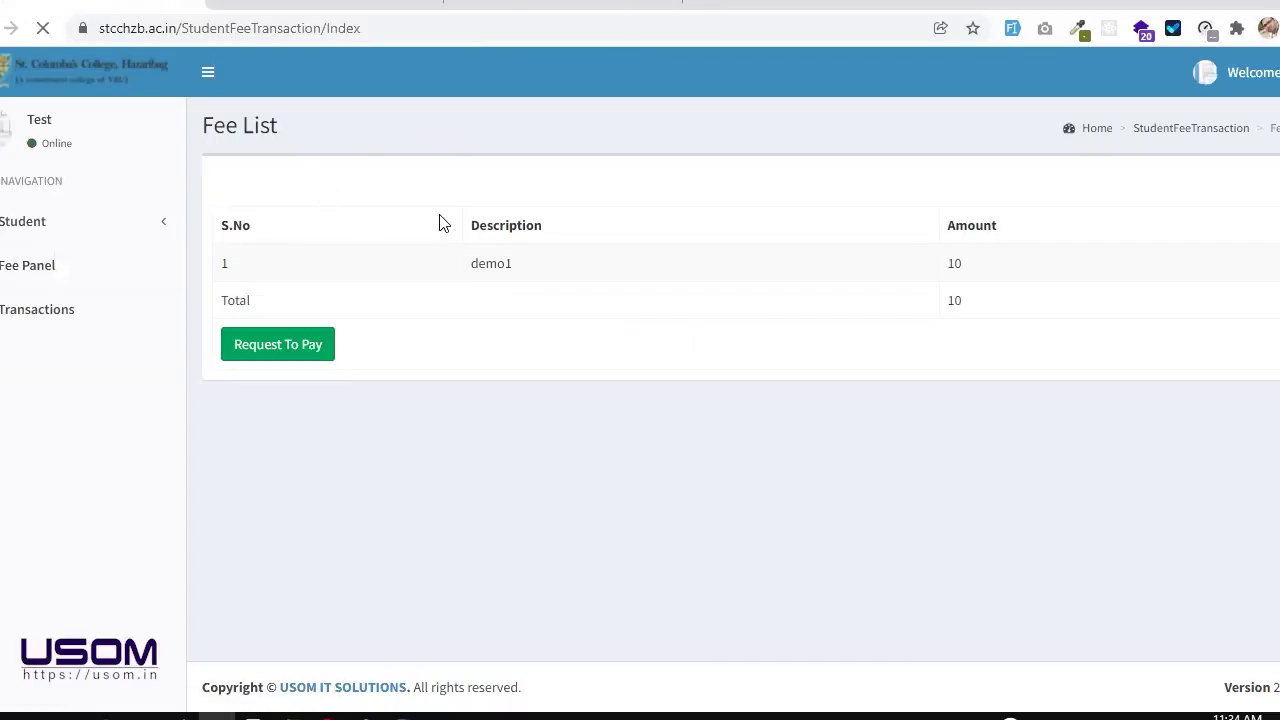
pyautogui.click(600, 194)
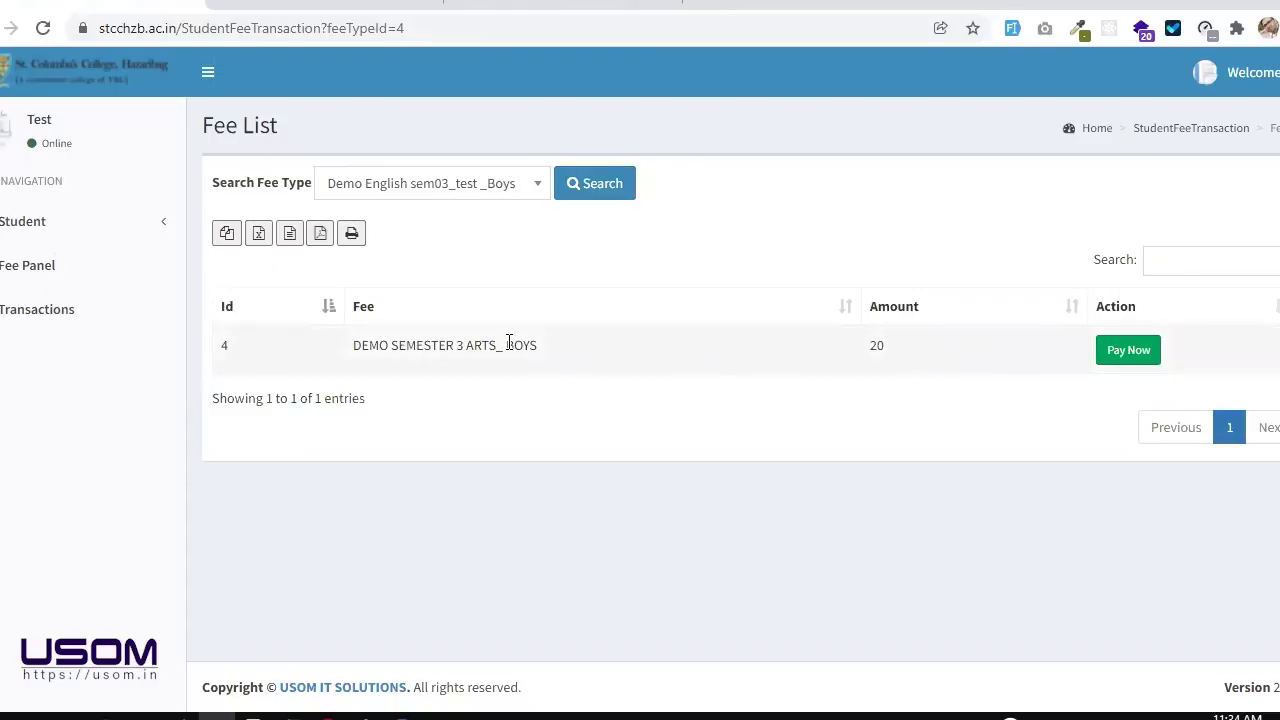
pyautogui.doubleClick(375, 345)
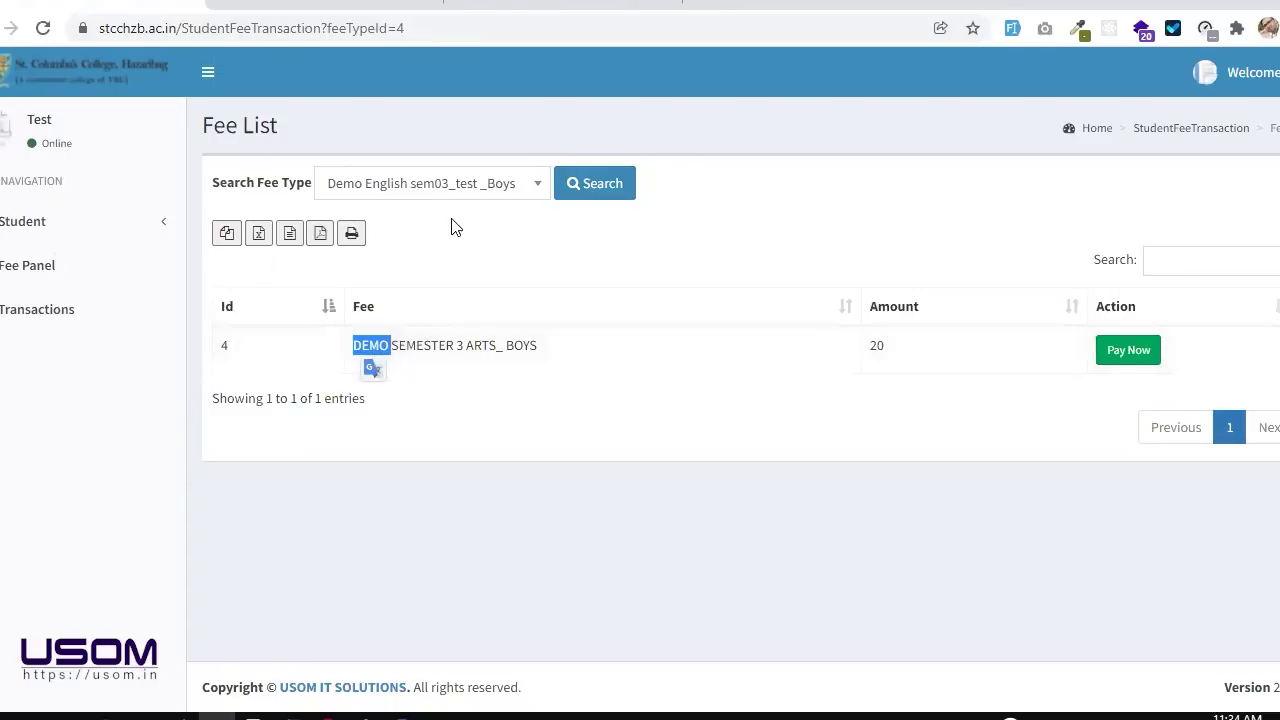
pyautogui.click(466, 190)
pyautogui.click(465, 284)
pyautogui.click(589, 194)
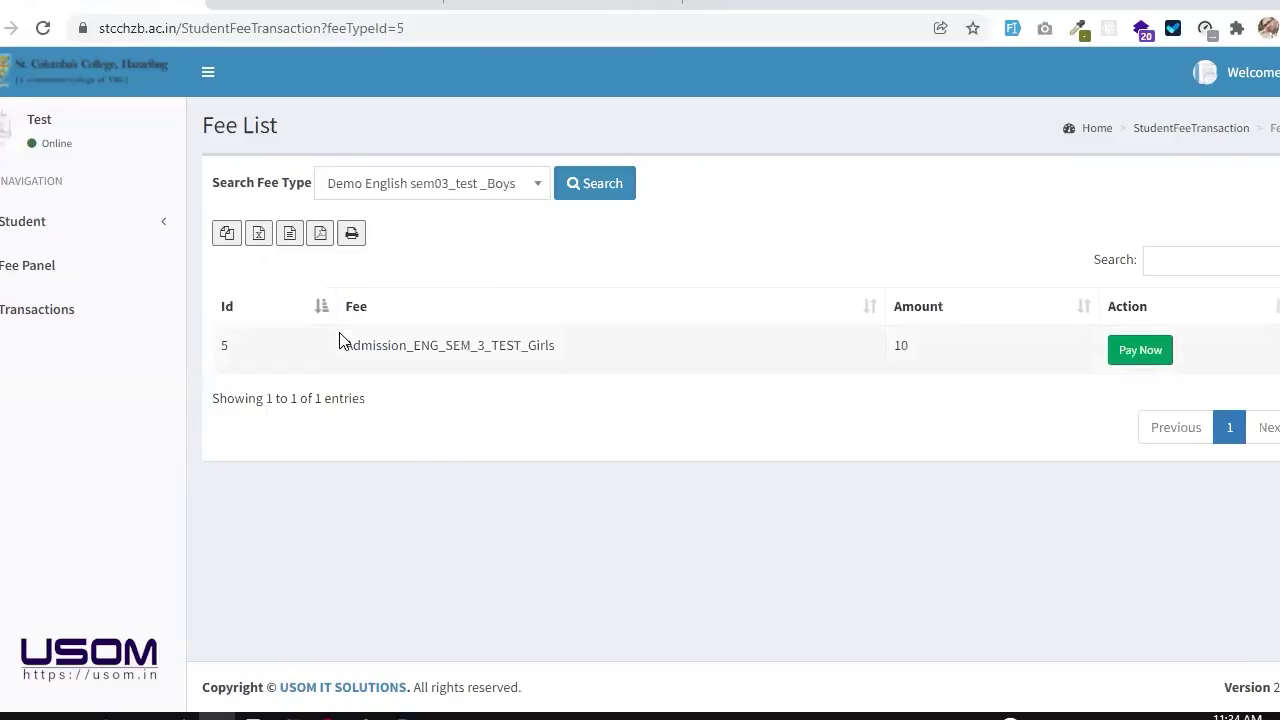
pyautogui.click(1152, 352)
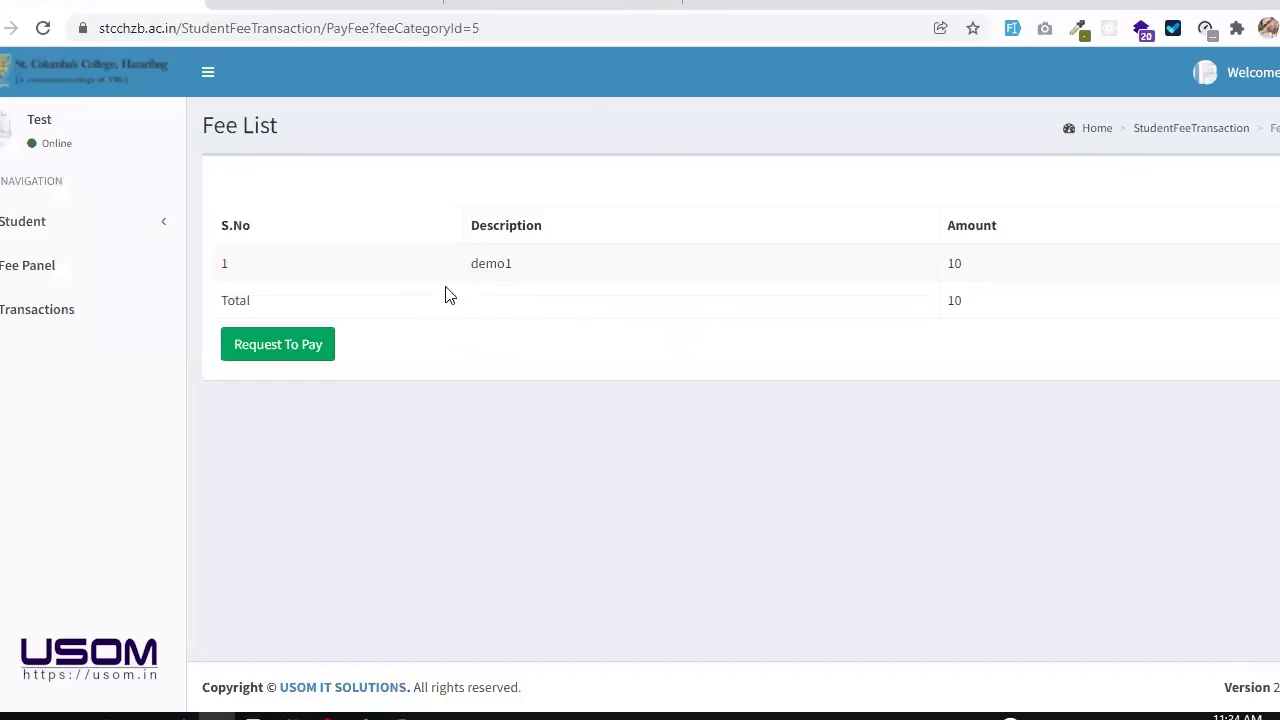
pyautogui.click(278, 346)
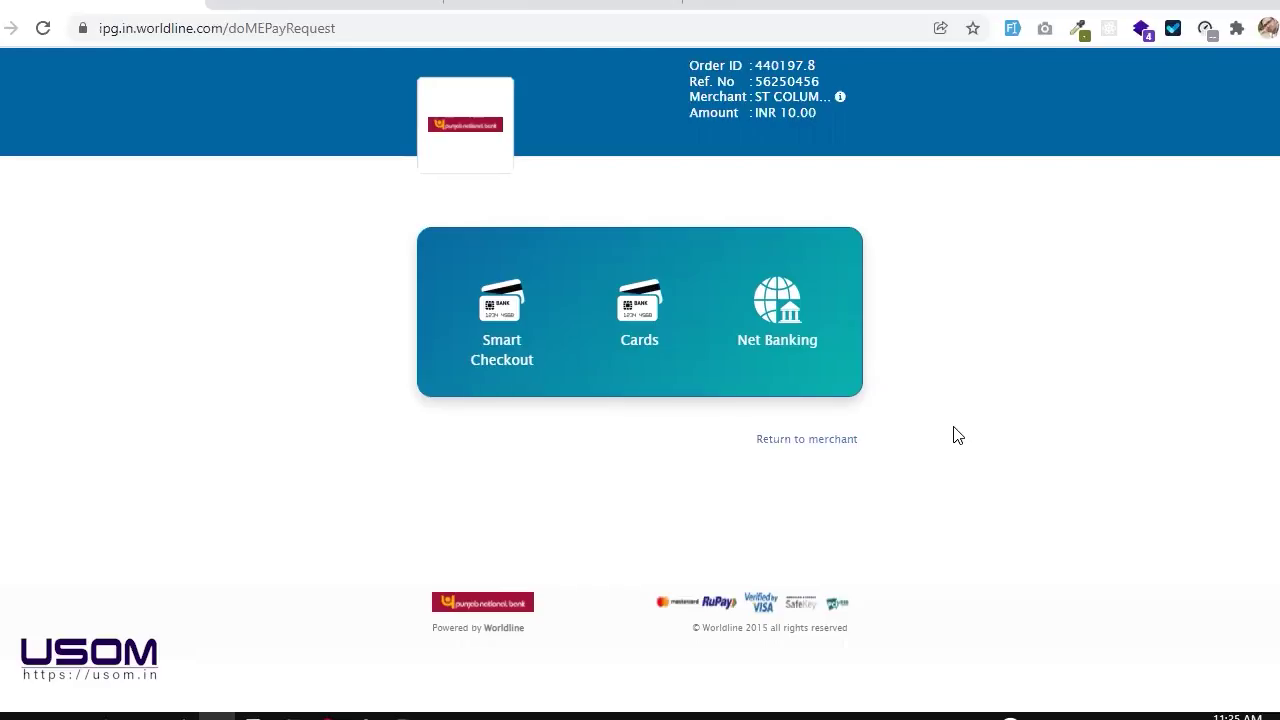
# Step: Return to merchant from Worldline and confirm leaving the site
pyautogui.click(814, 441)
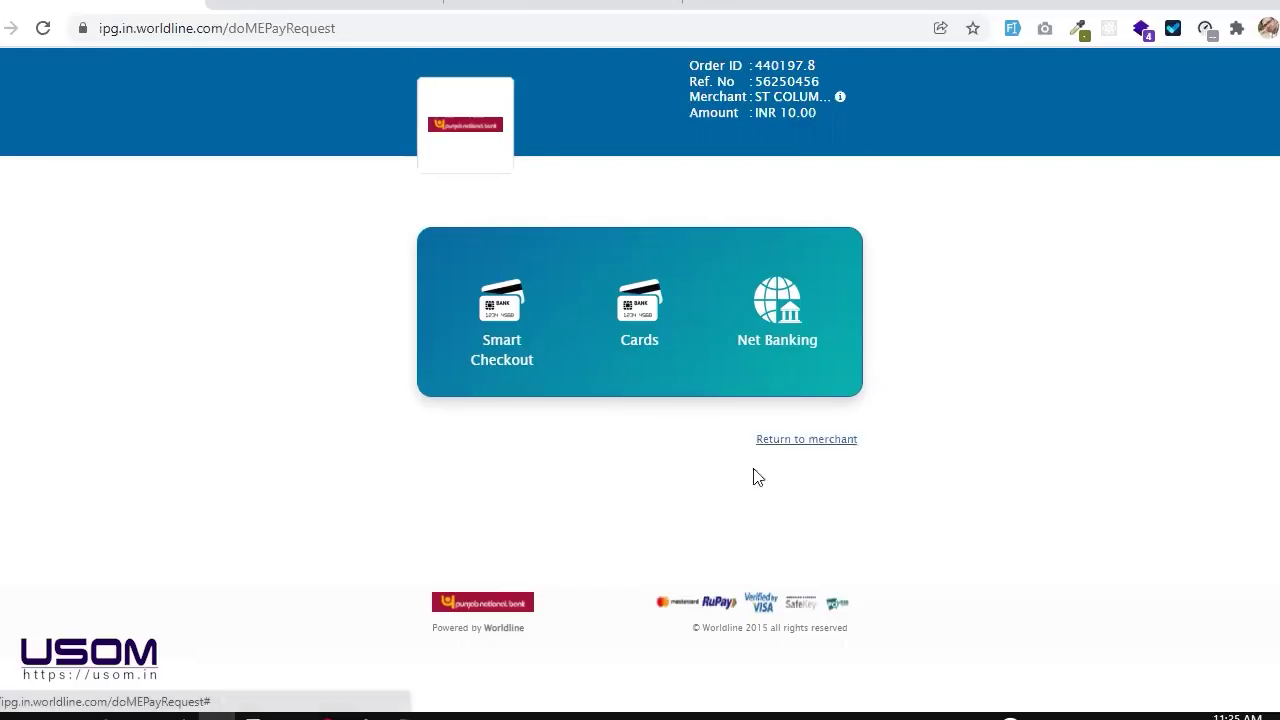
pyautogui.click(712, 150)
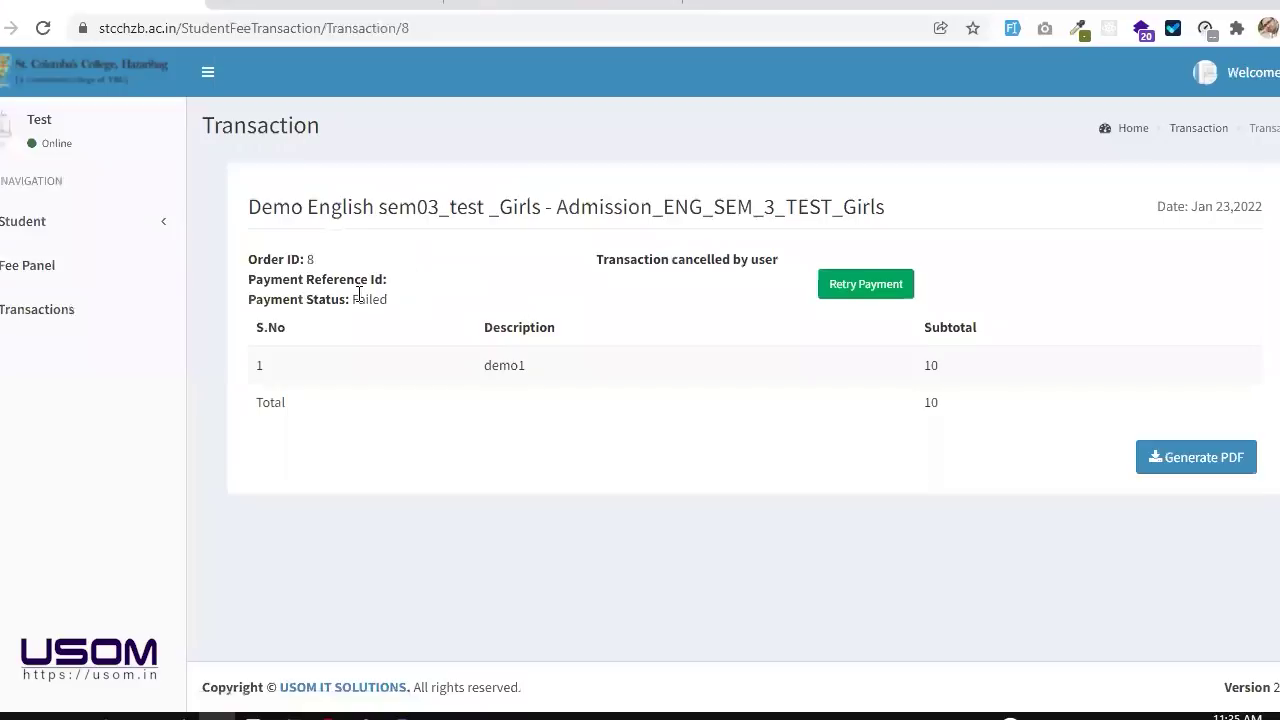
# Step: Review transaction 8's Failed payment status and fee heading
pyautogui.moveTo(355, 297); pyautogui.dragTo(394, 306)
pyautogui.click(400, 305)
pyautogui.moveTo(249, 206); pyautogui.dragTo(908, 211)
pyautogui.click(908, 213)
# Step: Open Transaction History and view transaction 7's details with its authorisation failure reason
pyautogui.click(58, 312)
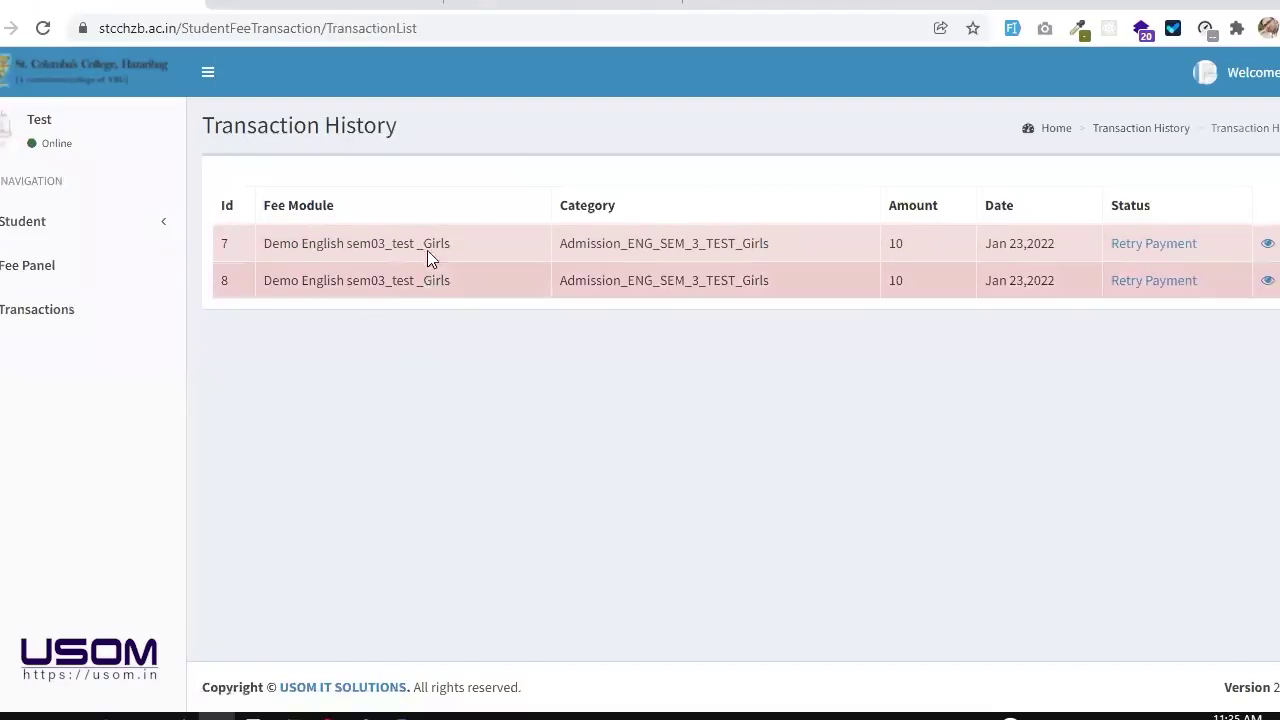
pyautogui.moveTo(260, 243); pyautogui.dragTo(533, 254)
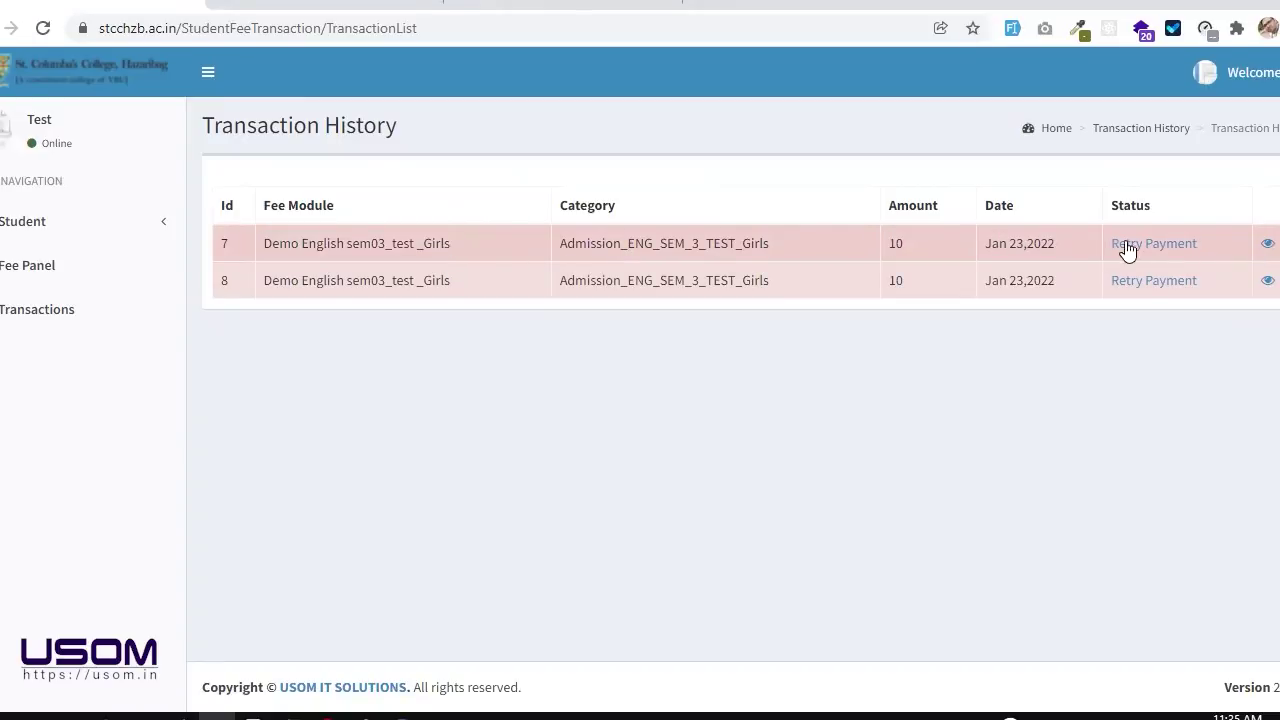
pyautogui.click(1266, 244)
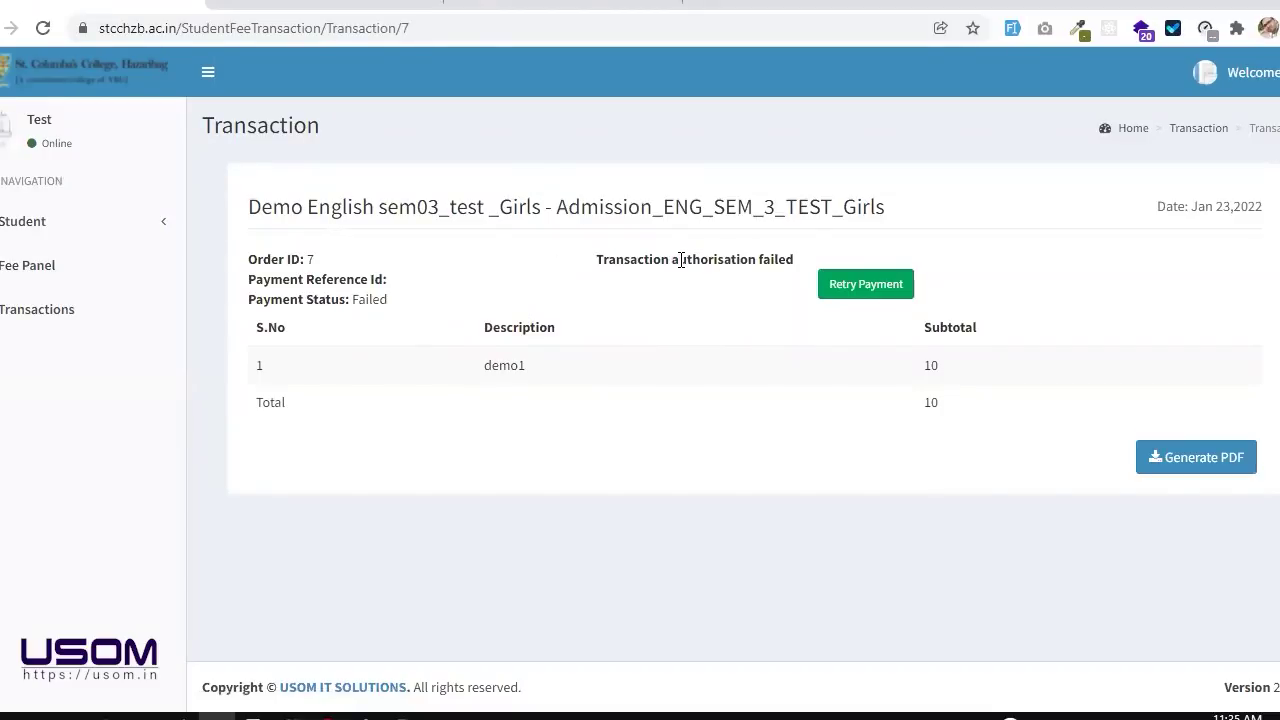
pyautogui.moveTo(678, 260); pyautogui.dragTo(752, 260)
pyautogui.click(748, 260)
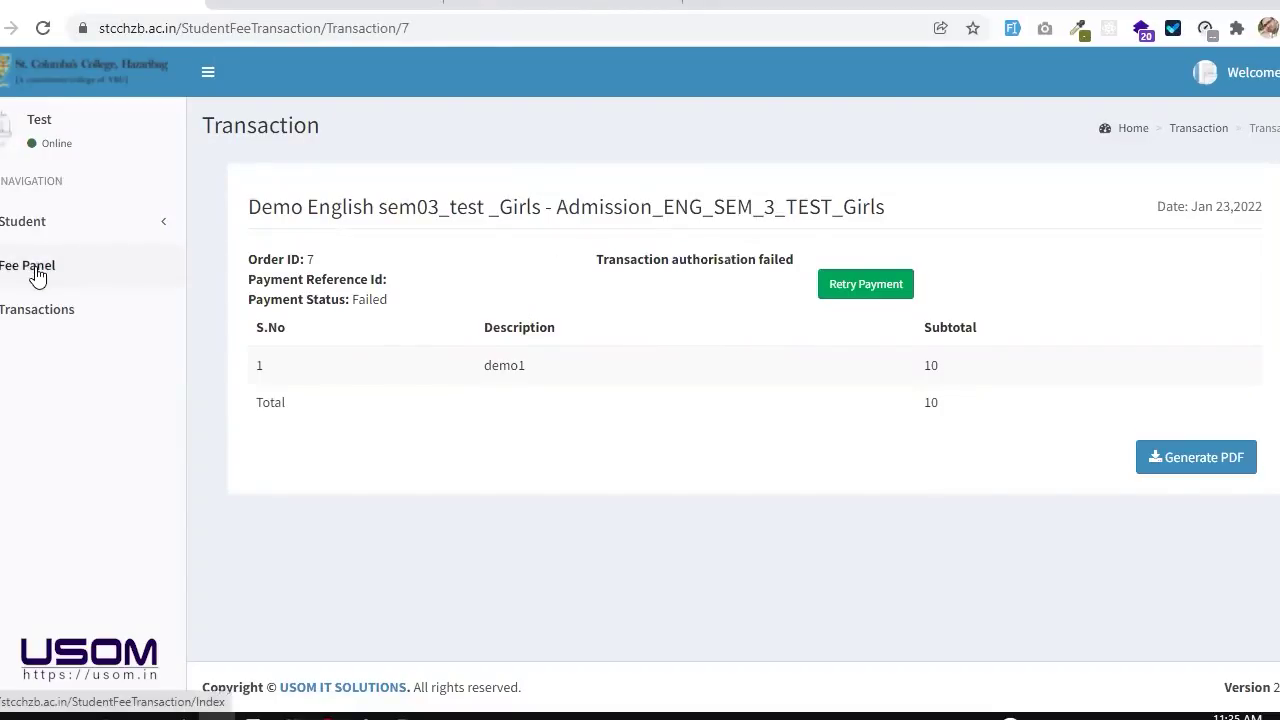
# Step: View transaction 8's details, showing the cancelled by user reason
pyautogui.click(37, 268)
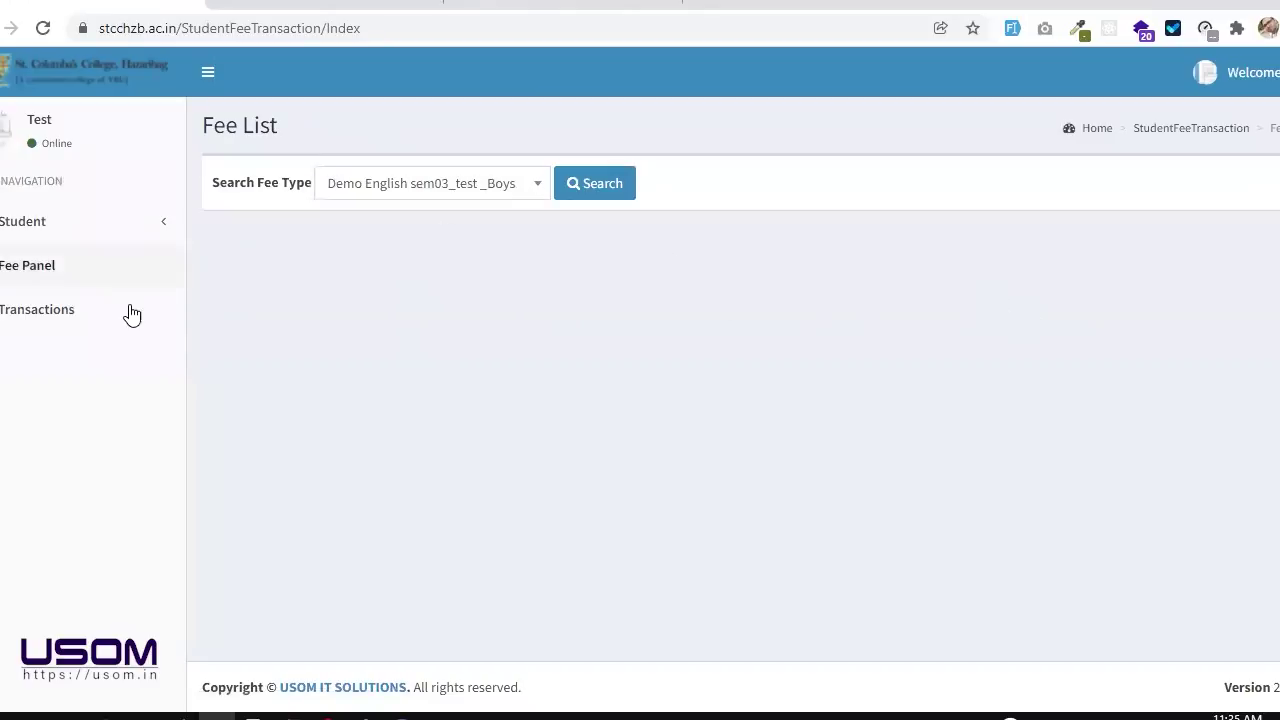
pyautogui.click(130, 313)
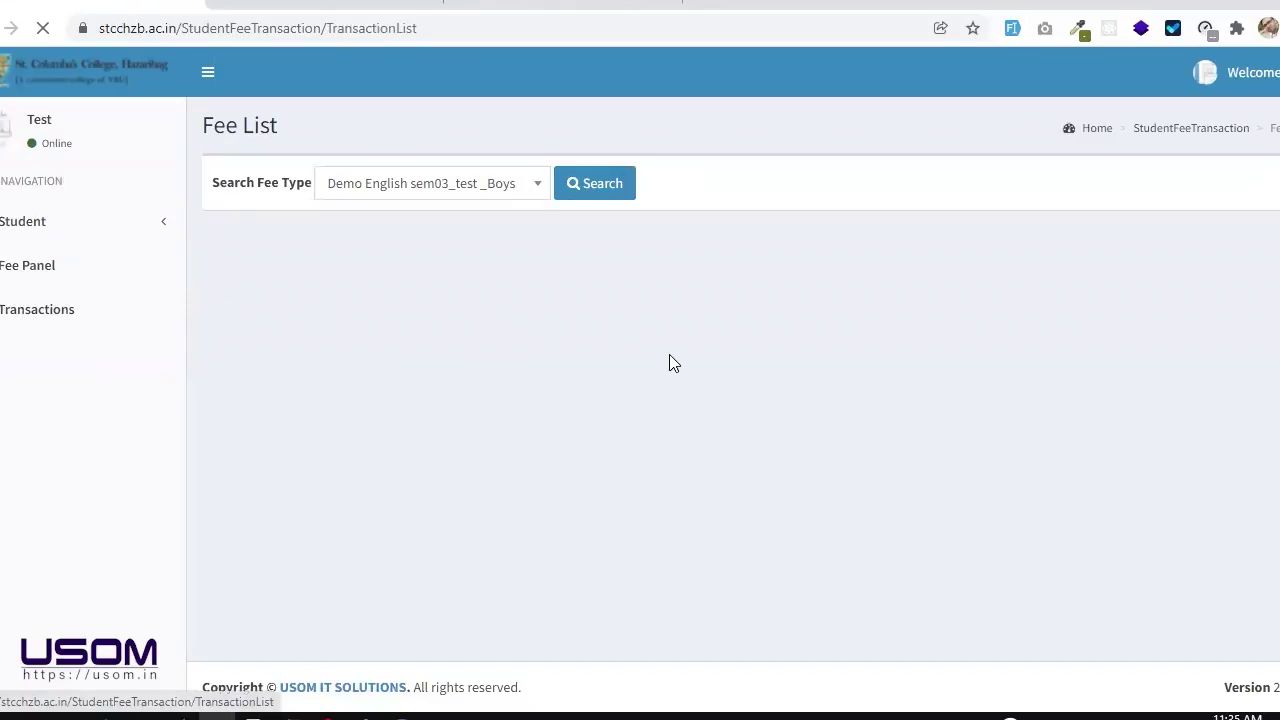
pyautogui.click(1267, 282)
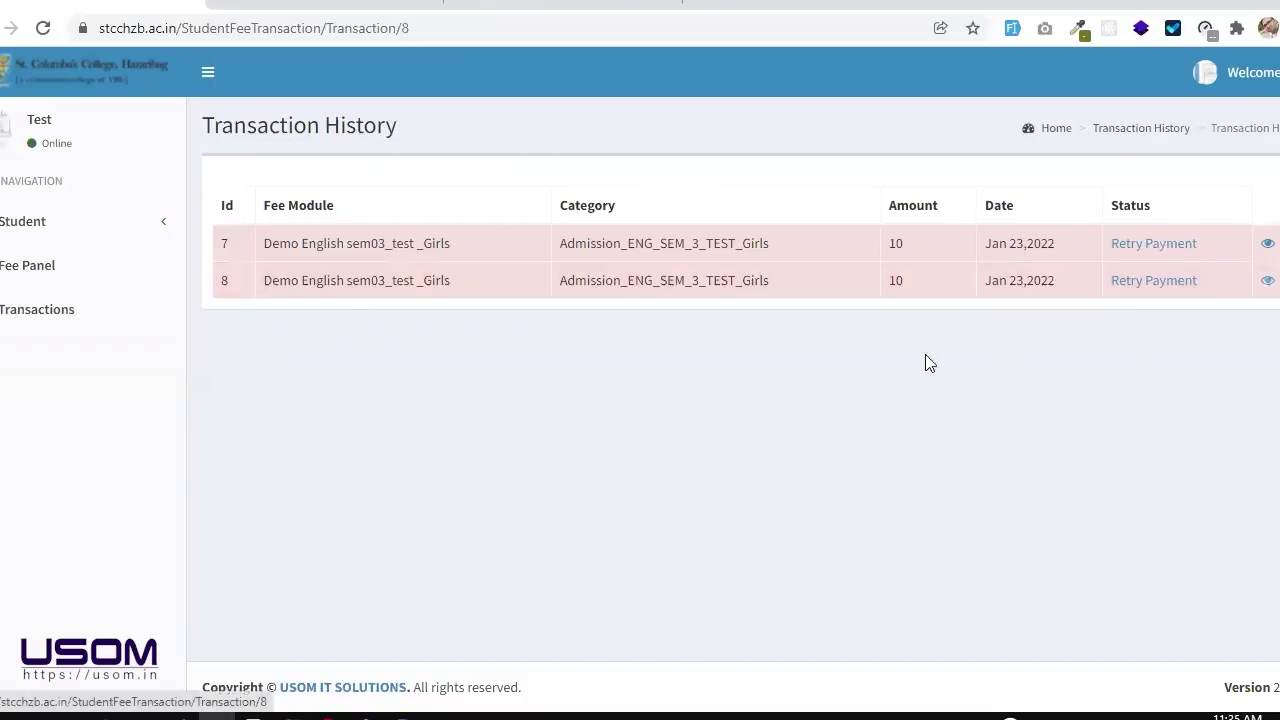
pyautogui.moveTo(676, 262); pyautogui.dragTo(786, 263)
pyautogui.click(785, 265)
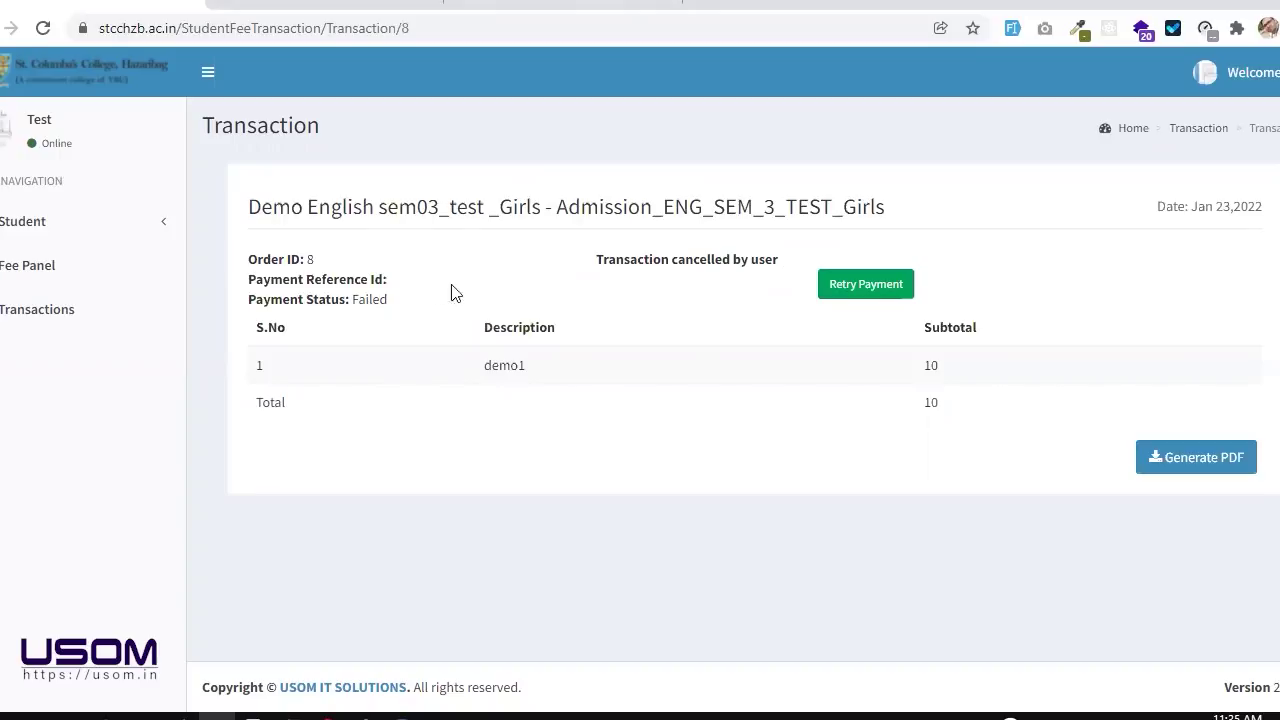
# Step: Back in Transaction History, retry the payment for transaction 7
pyautogui.click(112, 322)
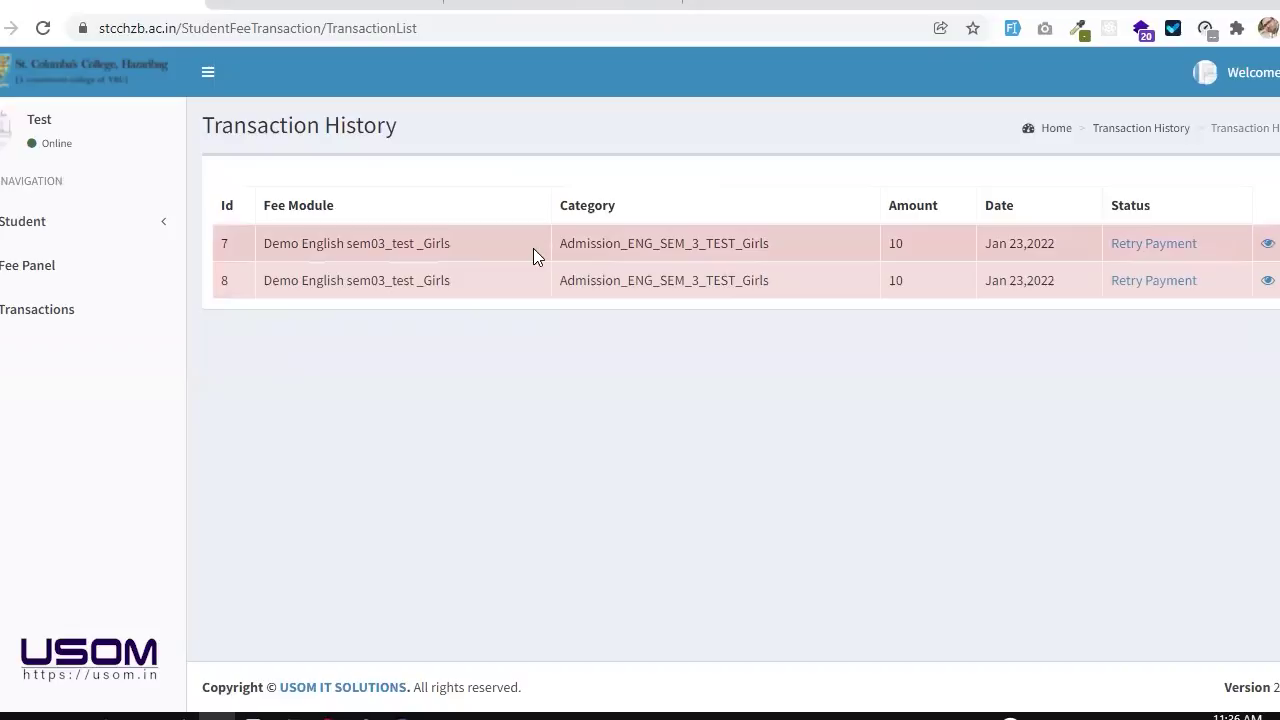
pyautogui.moveTo(612, 243); pyautogui.dragTo(897, 238)
pyautogui.click(897, 238)
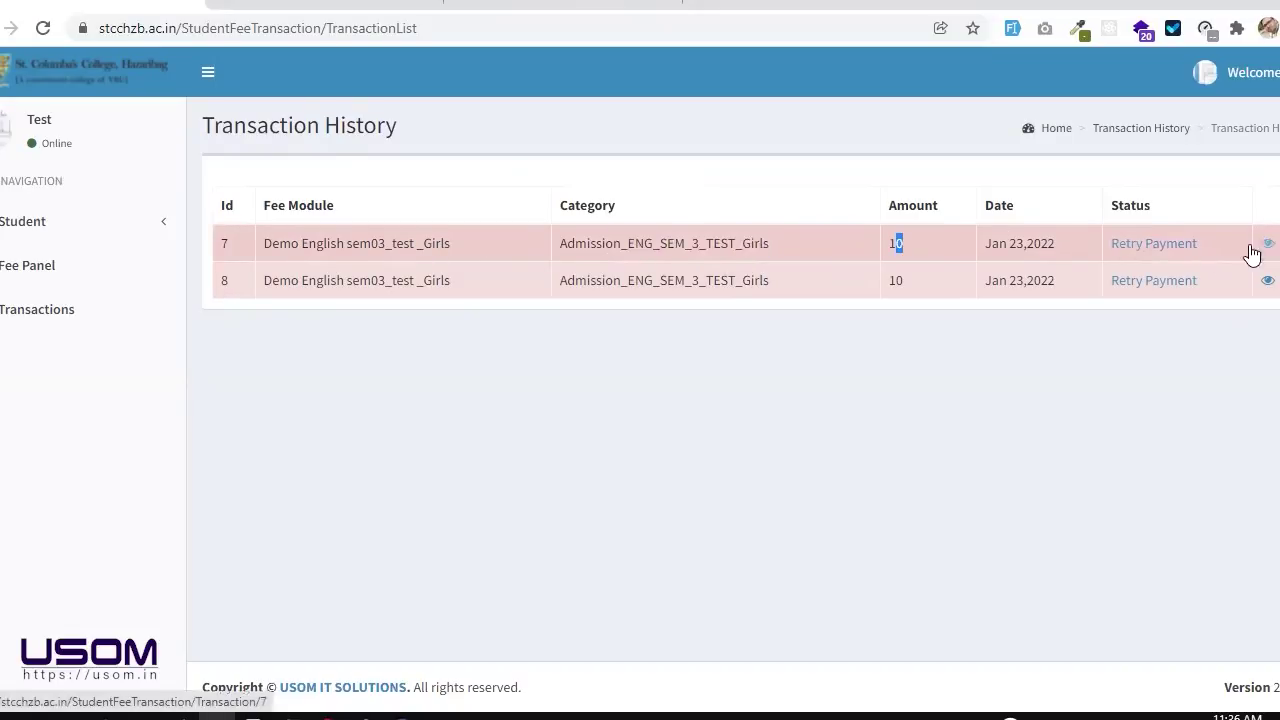
pyautogui.click(1190, 254)
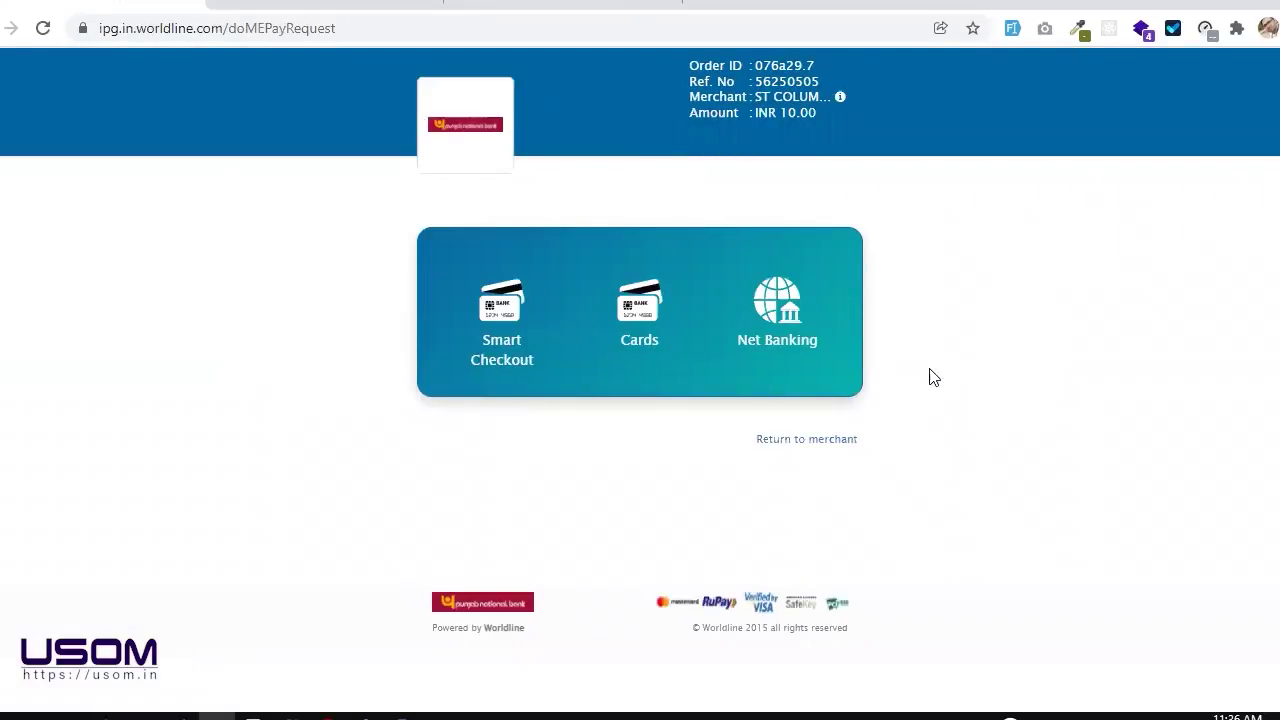
# Step: Return to merchant without paying and confirm leaving the Worldline page
pyautogui.click(830, 442)
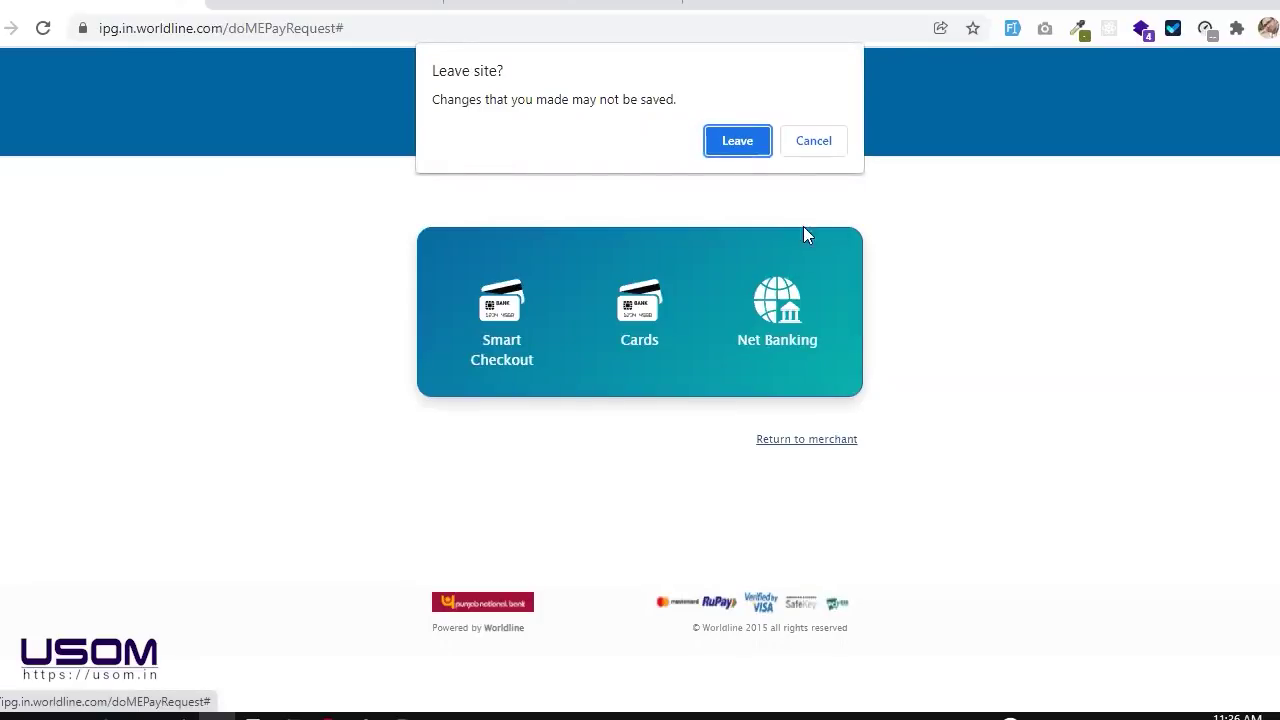
pyautogui.click(756, 142)
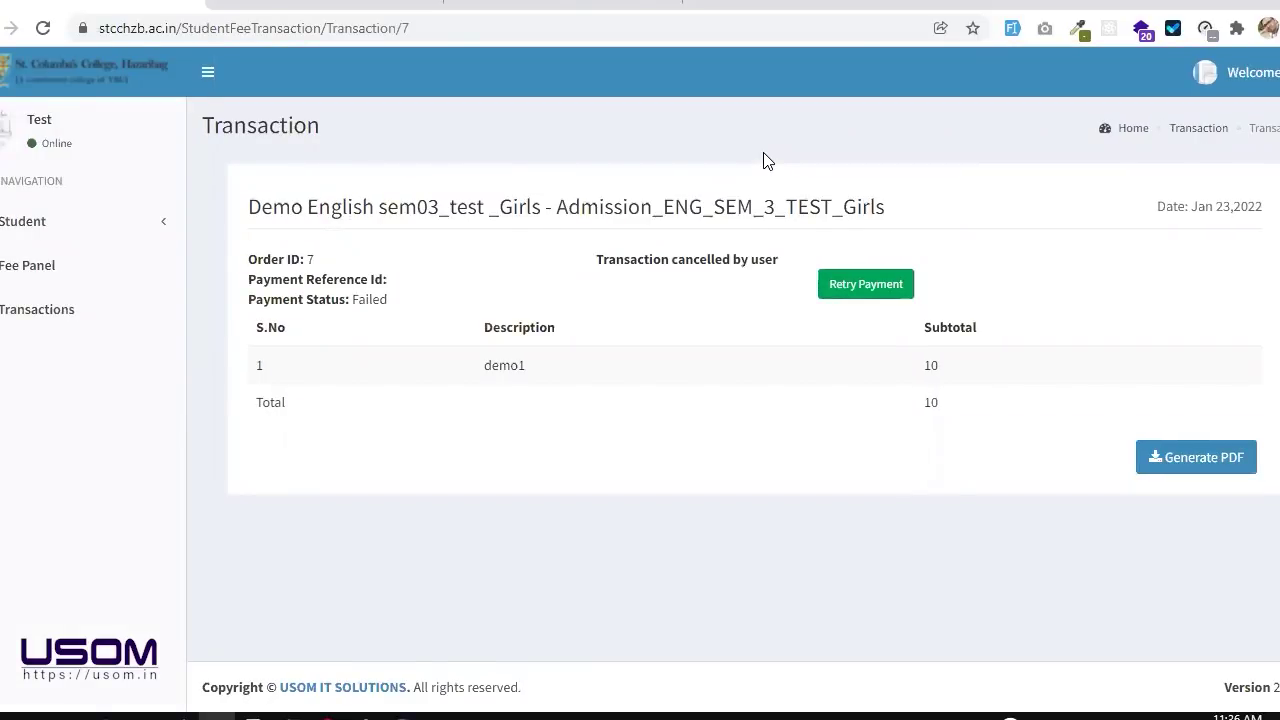
pyautogui.doubleClick(748, 207)
pyautogui.click(748, 211)
pyautogui.click(26, 263)
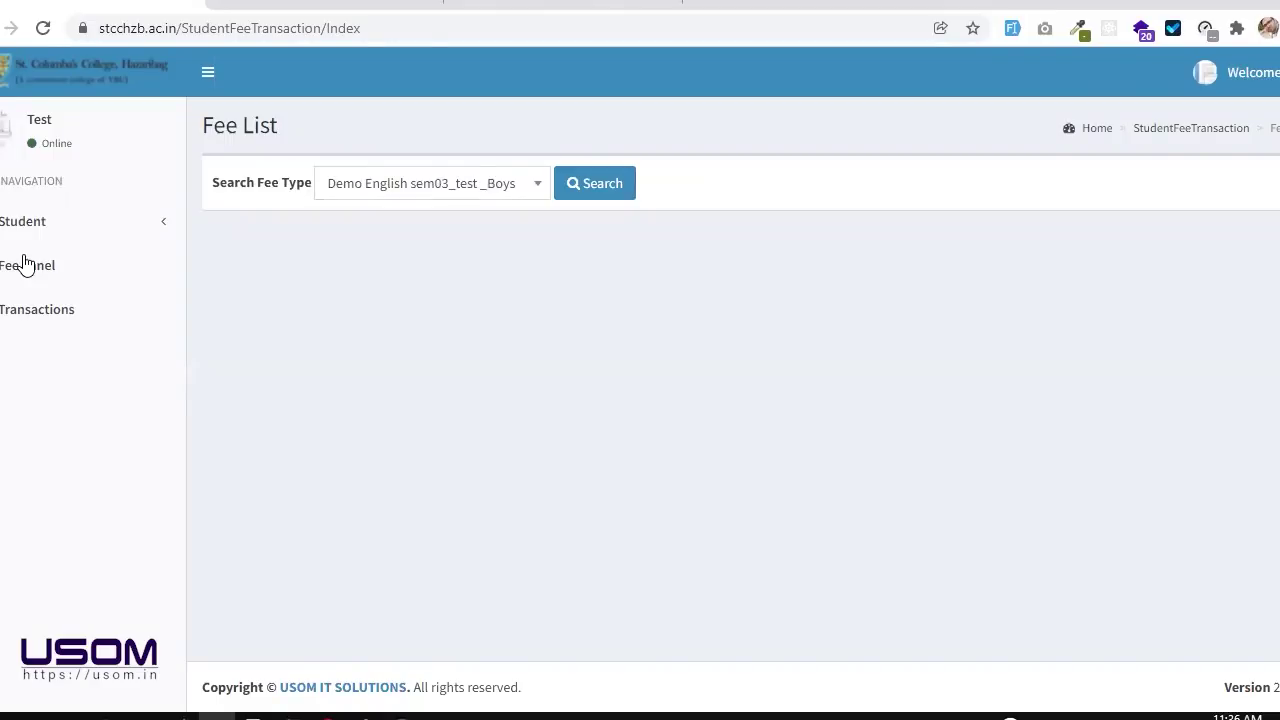
pyautogui.click(45, 311)
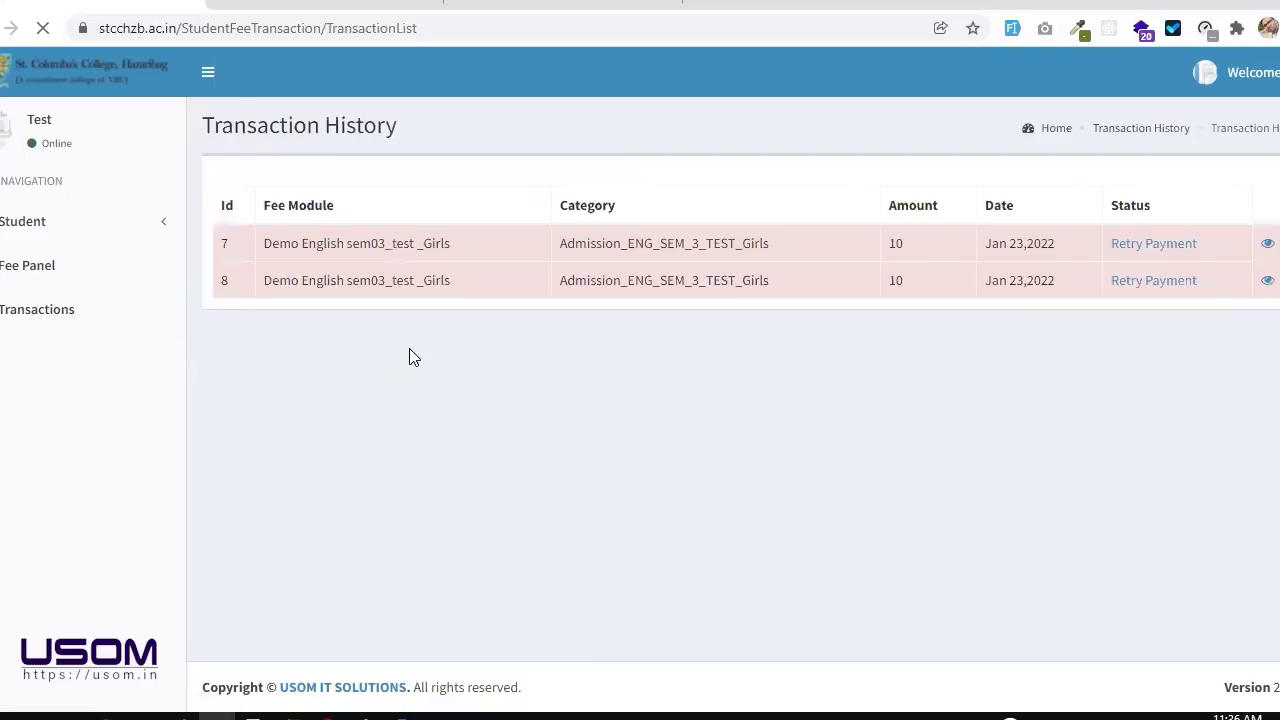
pyautogui.click(1267, 245)
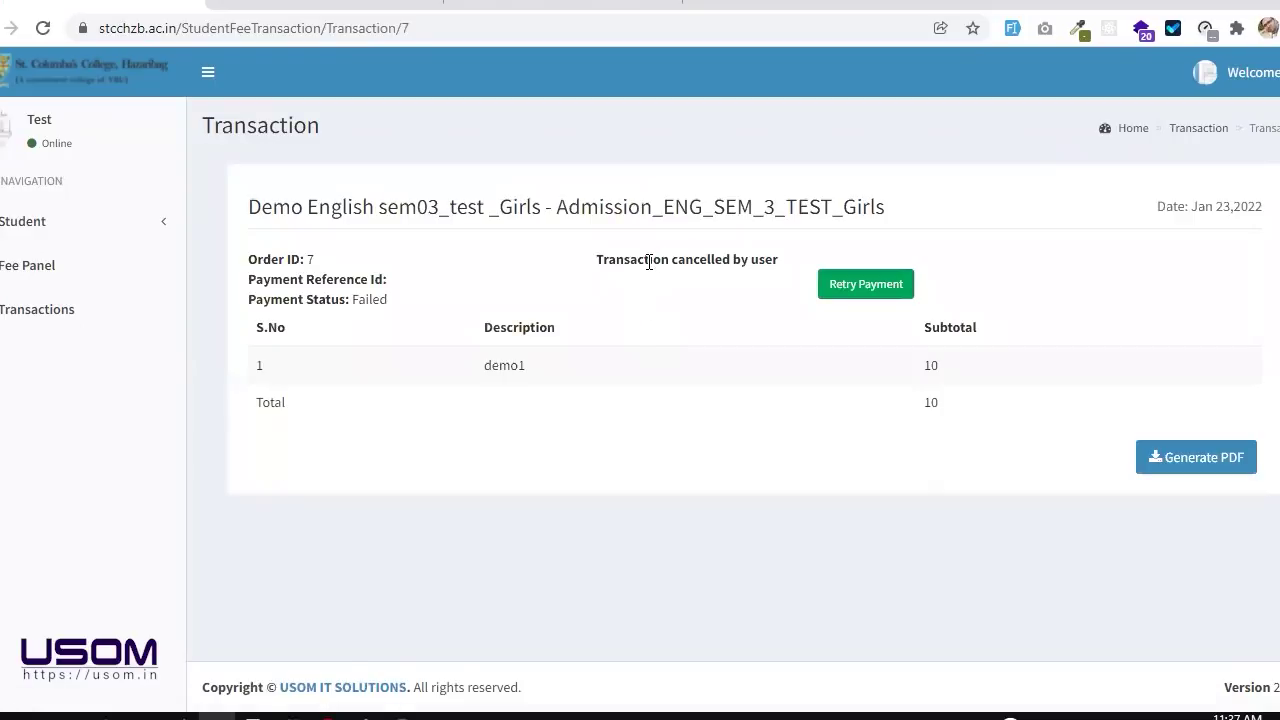
pyautogui.doubleClick(649, 262)
pyautogui.click(649, 262)
pyautogui.click(1166, 470)
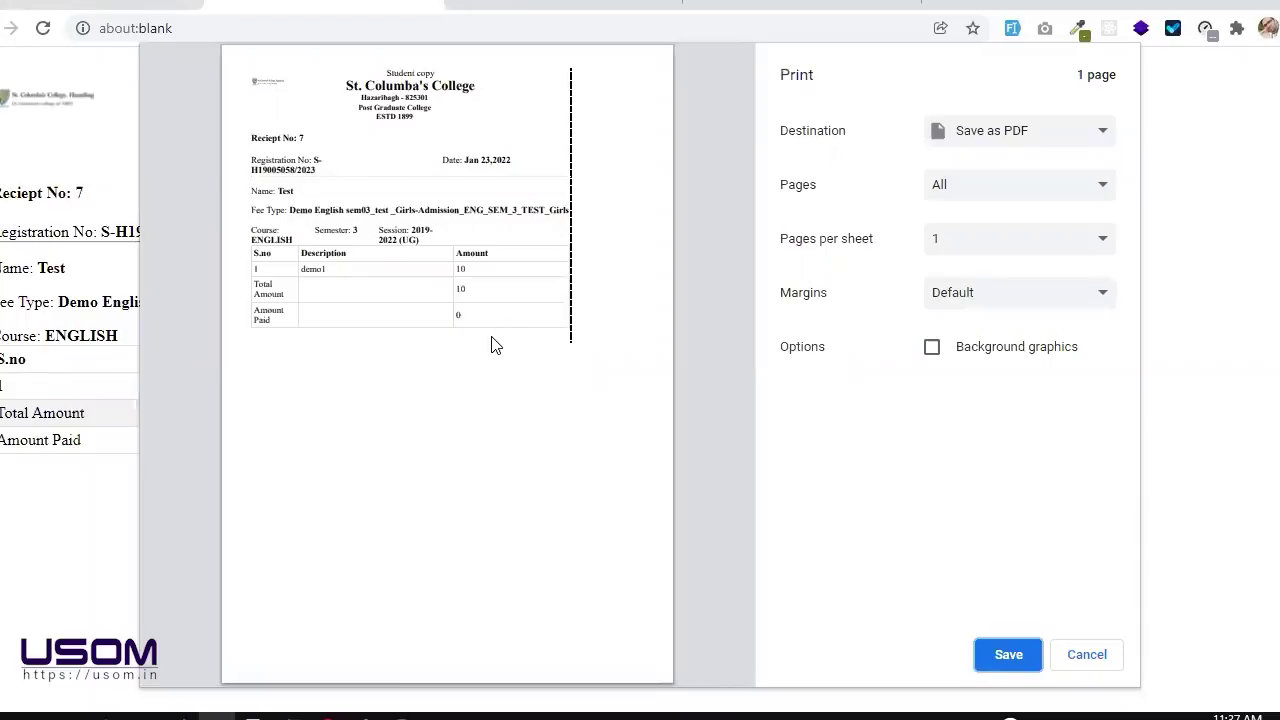
pyautogui.press('super+plus')
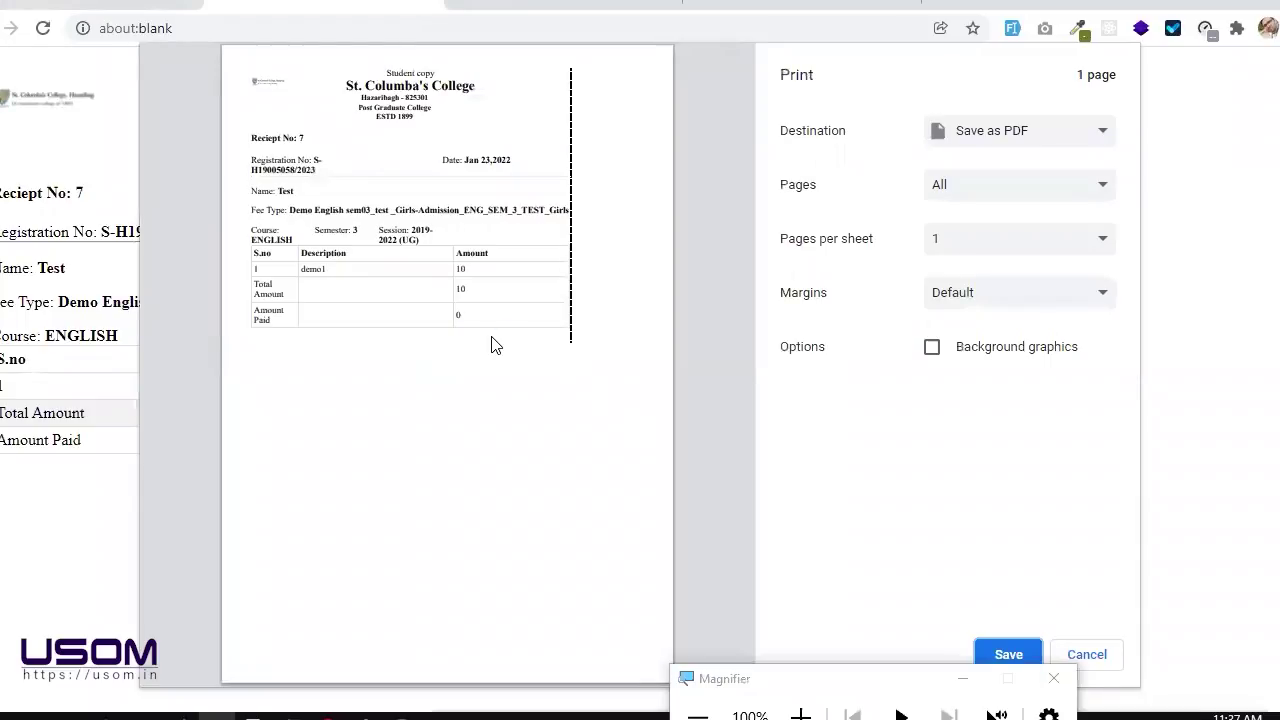
pyautogui.press('super+plus')
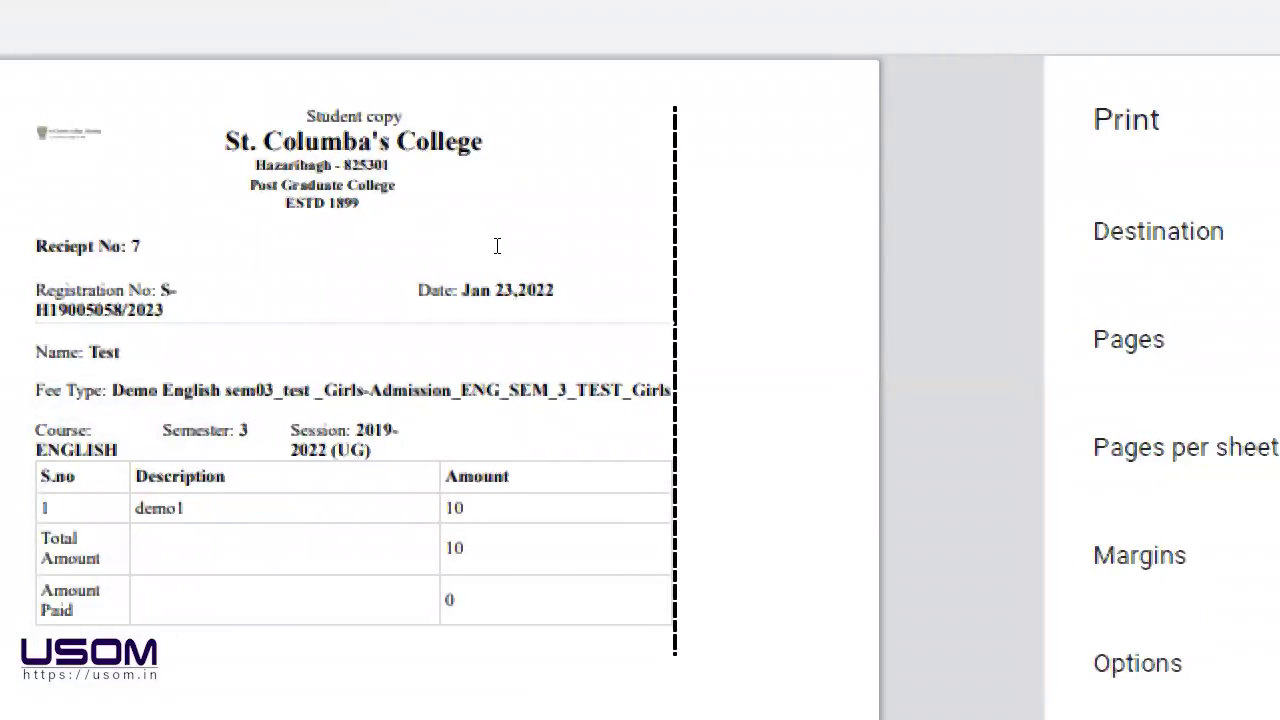
pyautogui.press('super+minus')
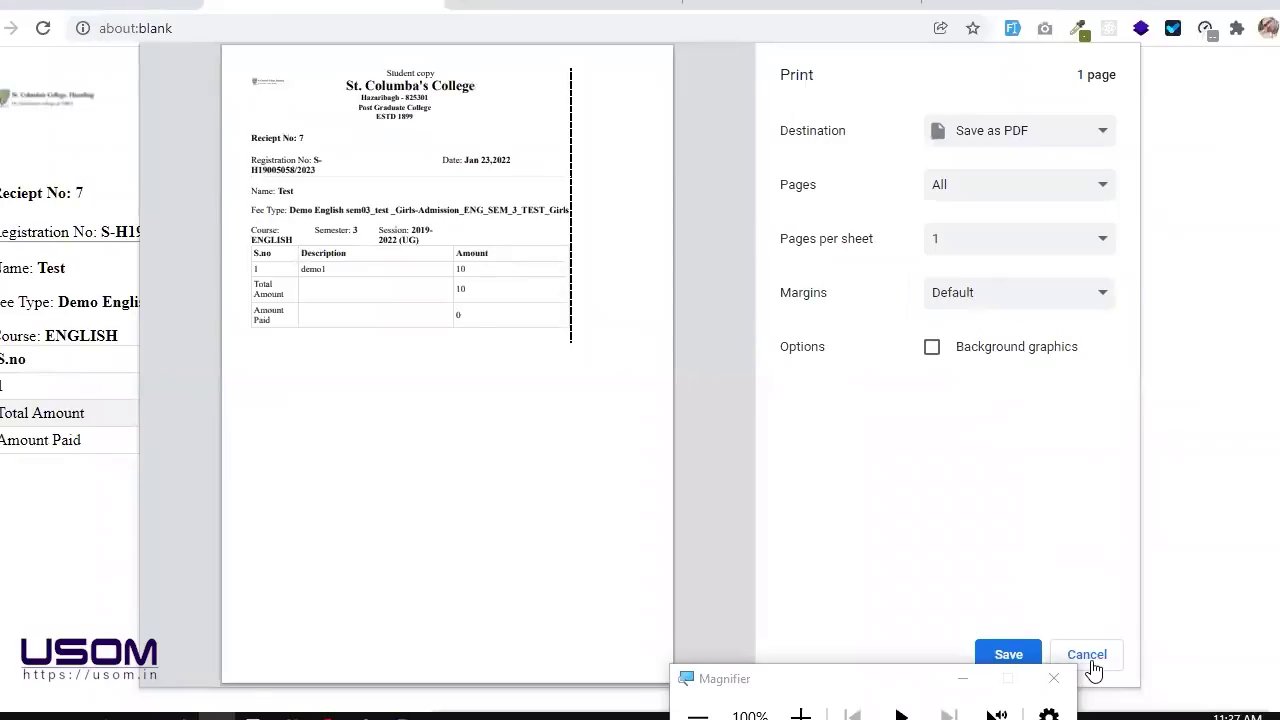
pyautogui.click(1075, 658)
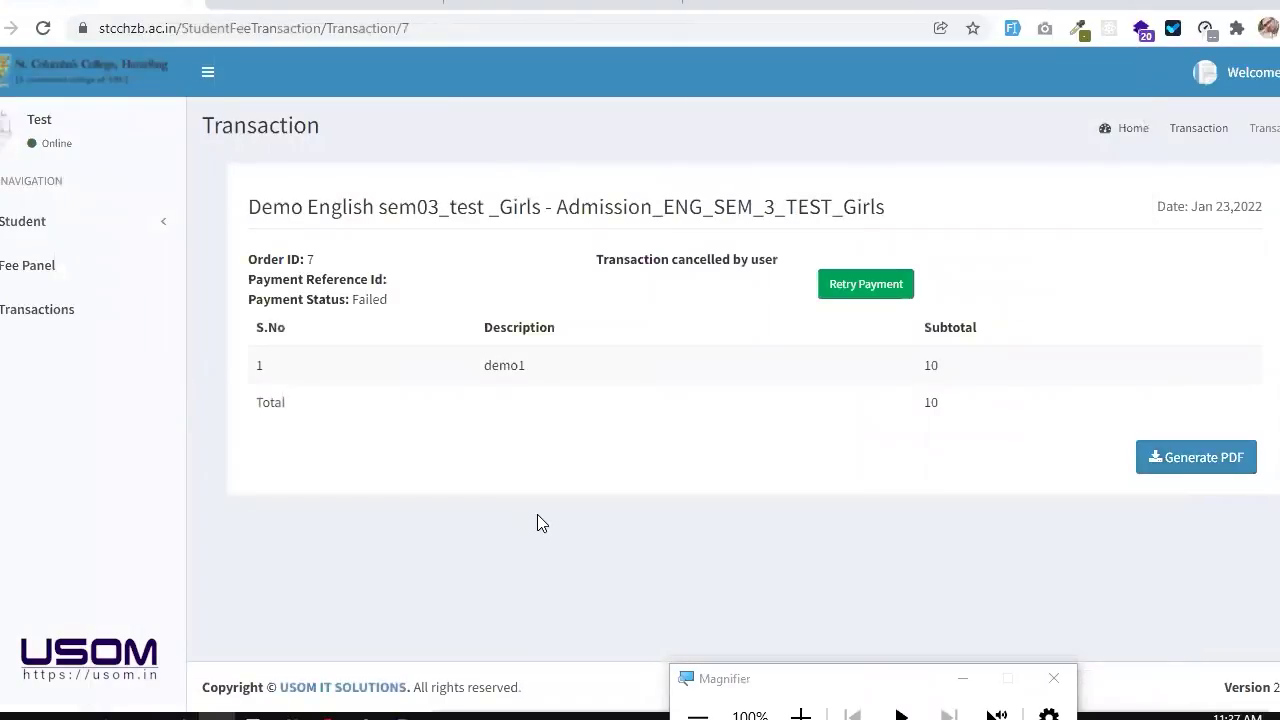
pyautogui.click(1053, 678)
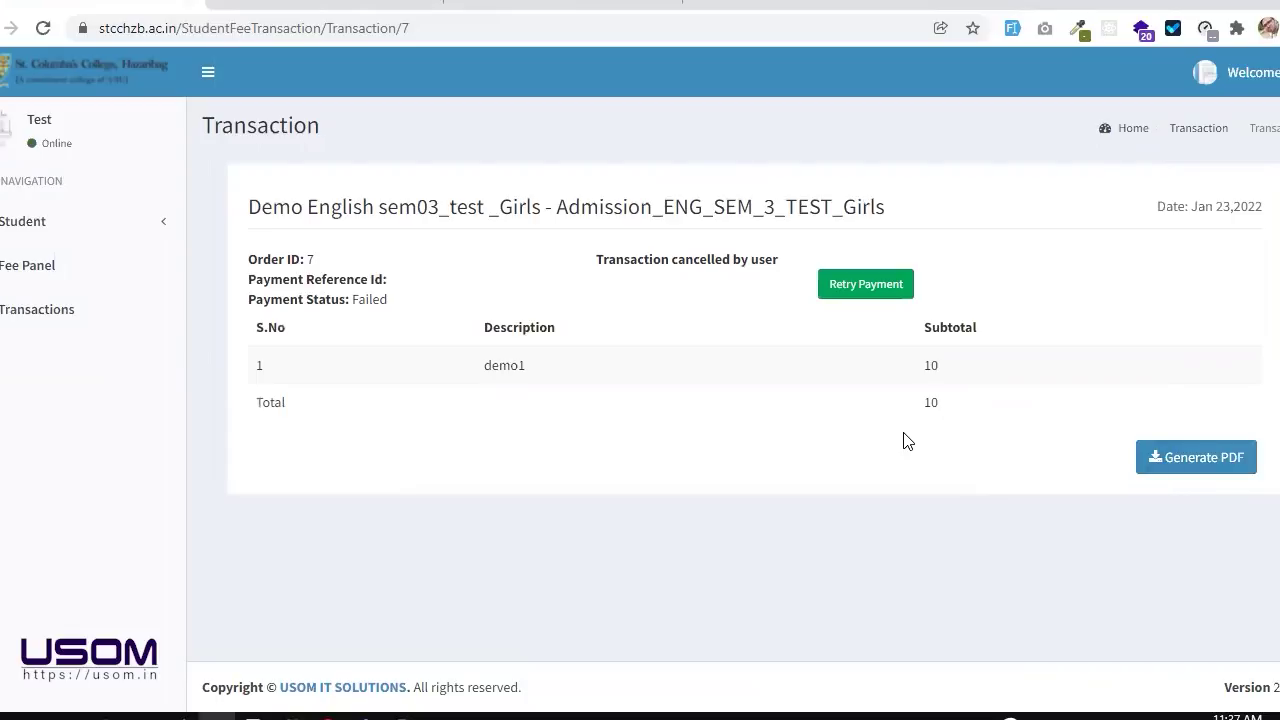
pyautogui.click(1180, 457)
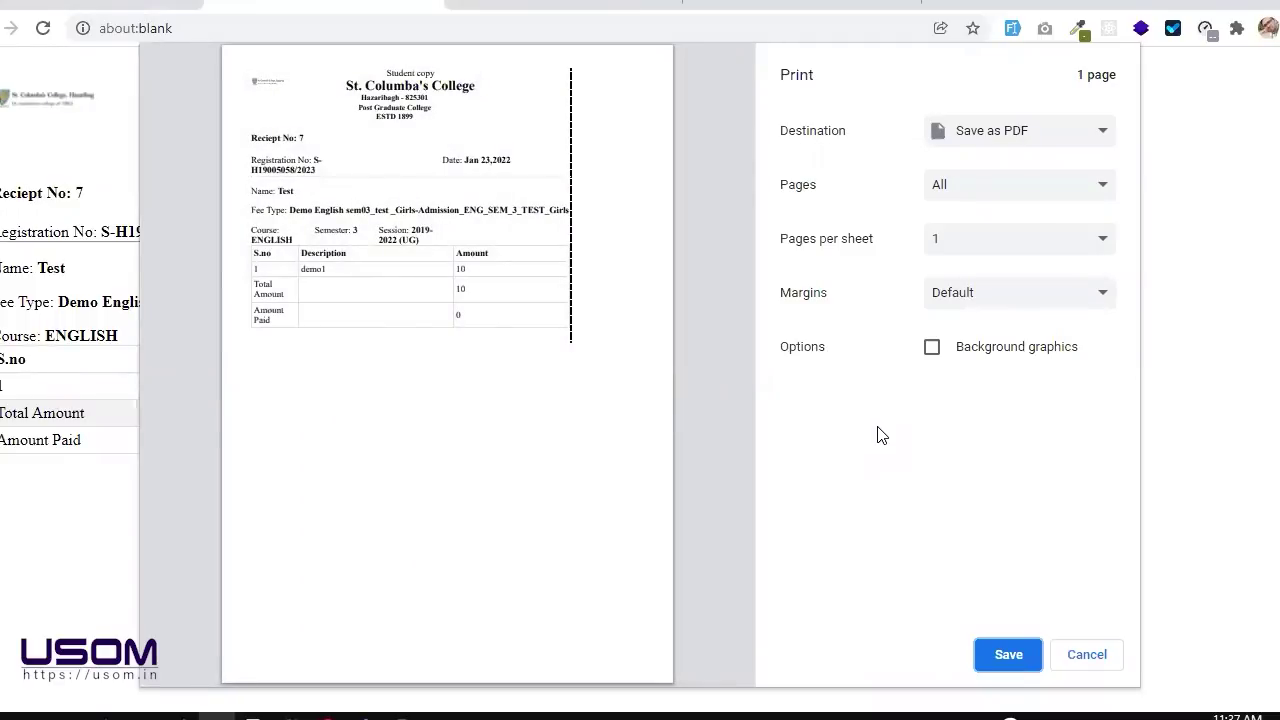
pyautogui.click(1084, 660)
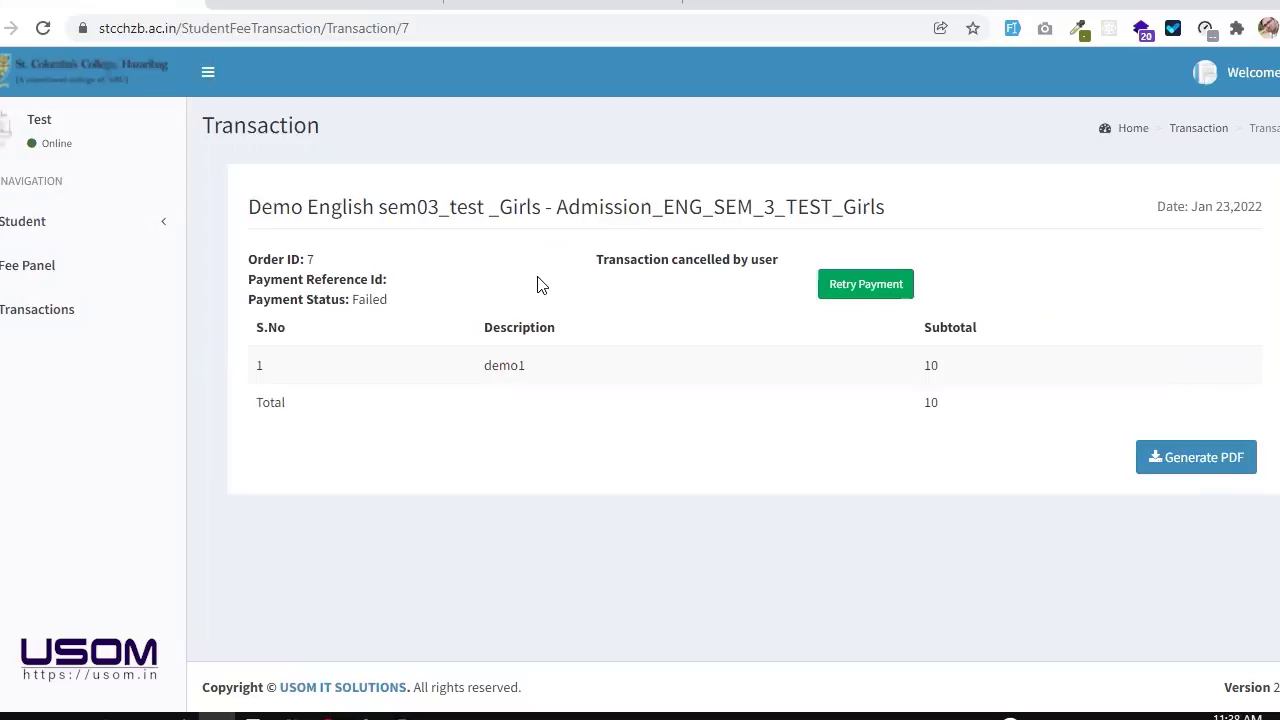
# Step: Open the Student View profile: course ENGLISH, session 2019-2022 (UG), semester 3
pyautogui.click(123, 254)
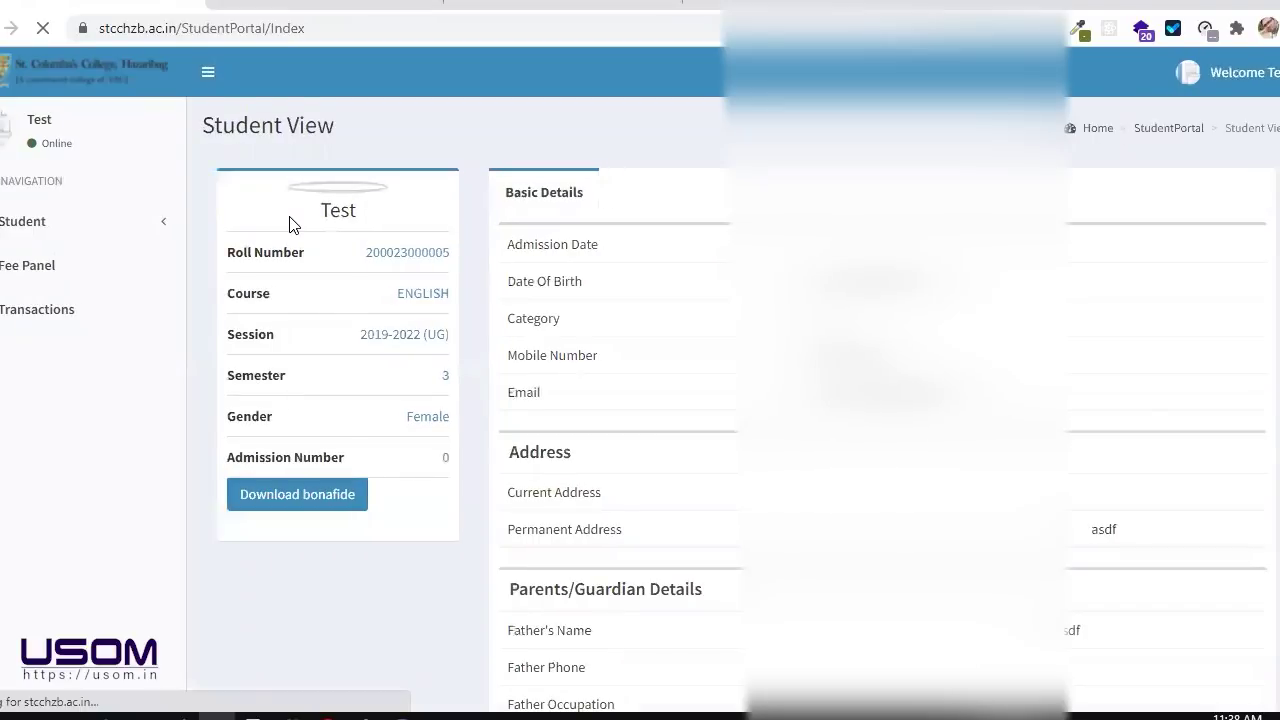
pyautogui.scroll(-3, 650, 270)
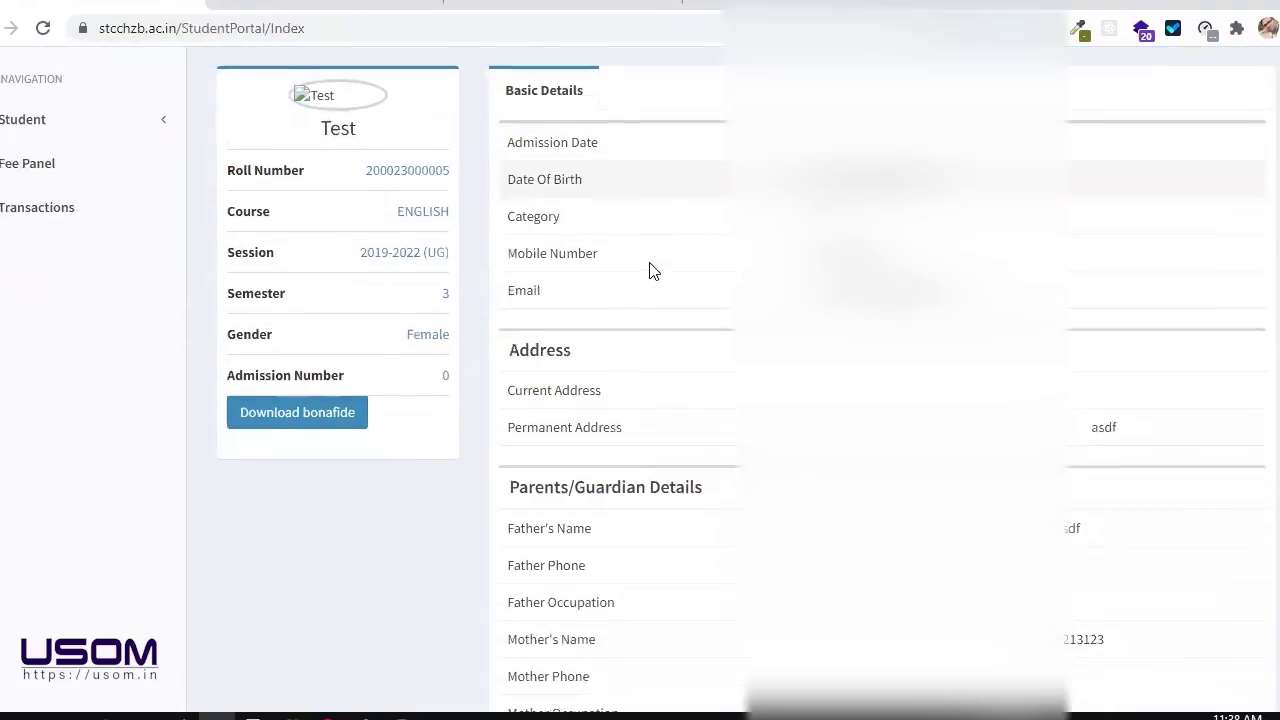
pyautogui.scroll(3, 650, 270)
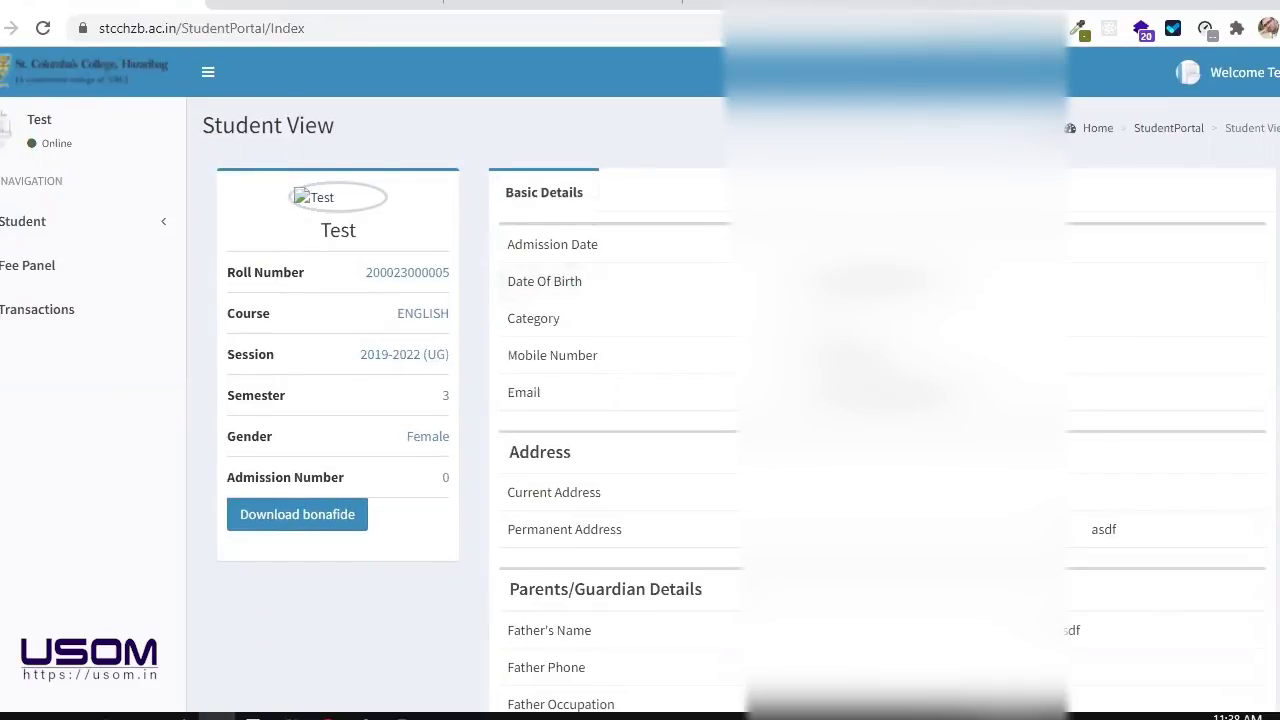
# Step: Close the browser tabs to the right of the portal tab
pyautogui.rightClick(16, 2)
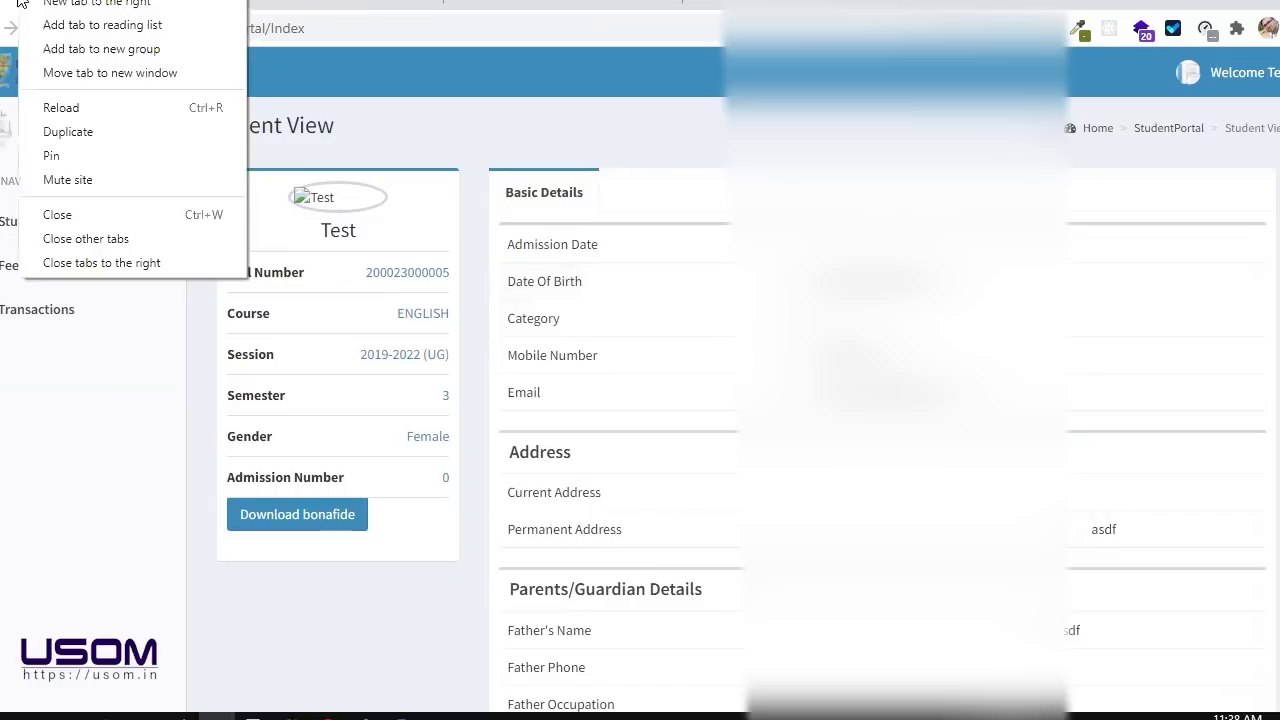
pyautogui.click(64, 262)
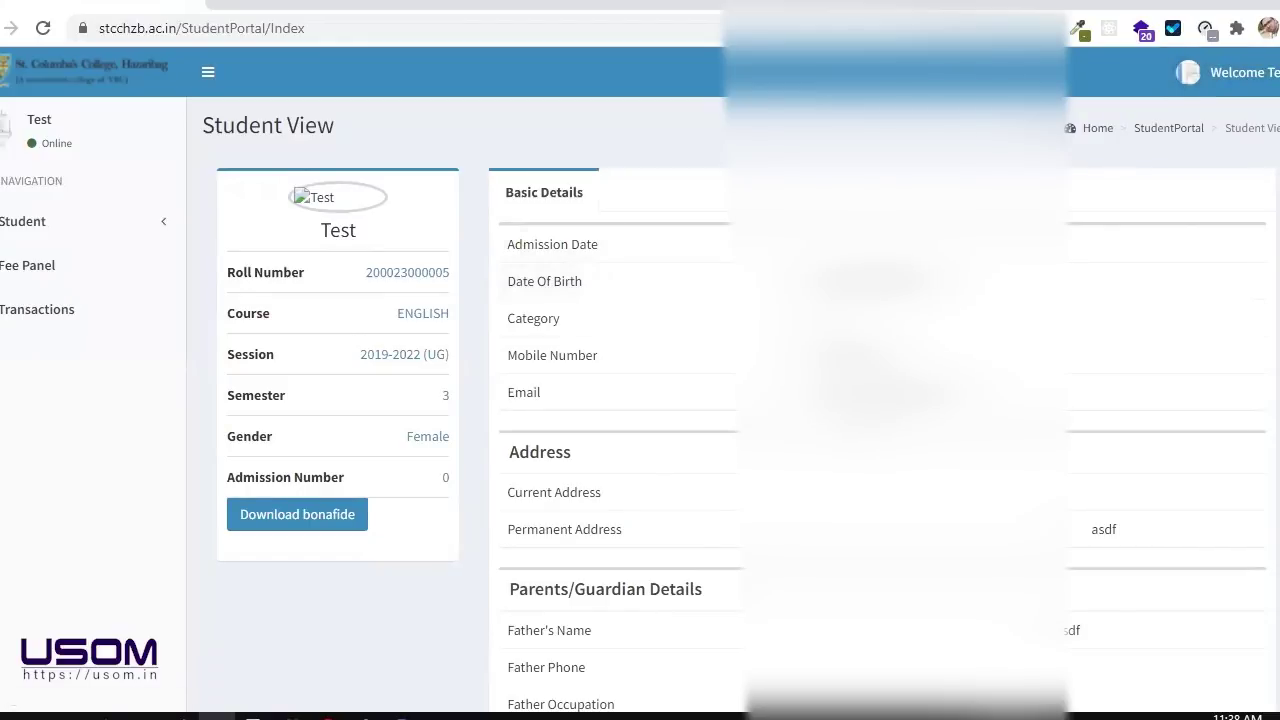
pyautogui.scroll(-1, 610, 197)
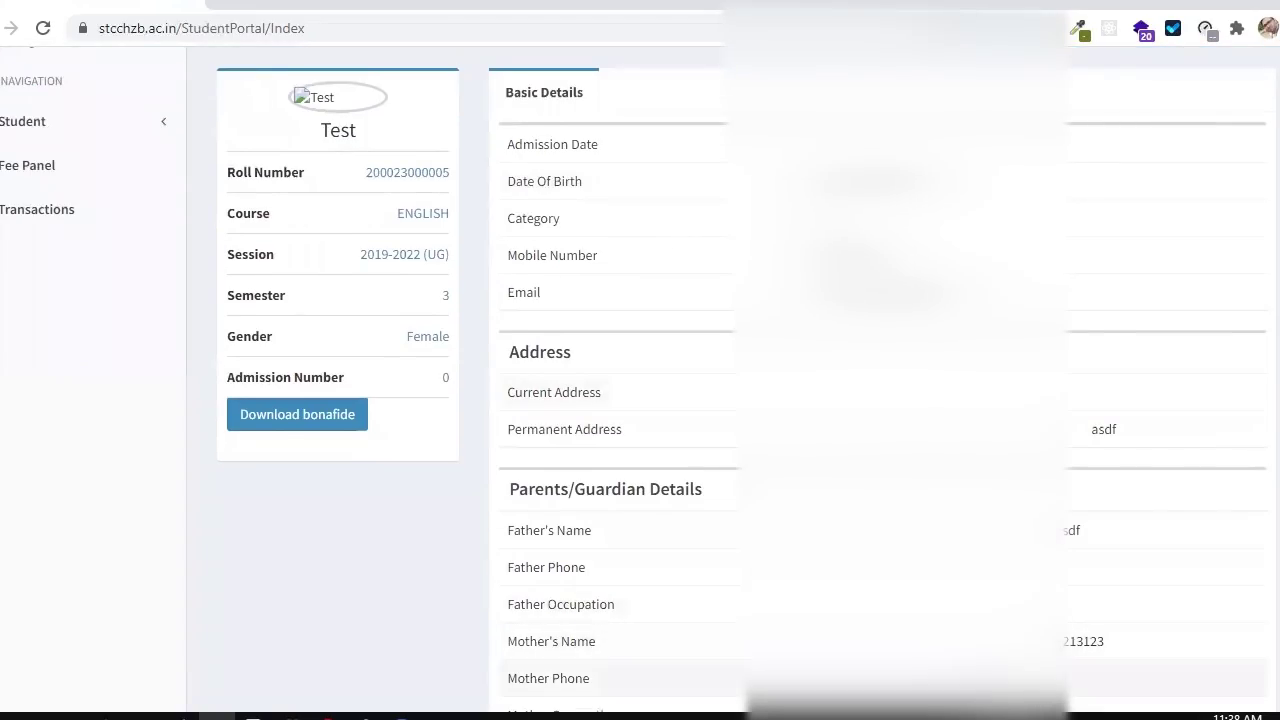